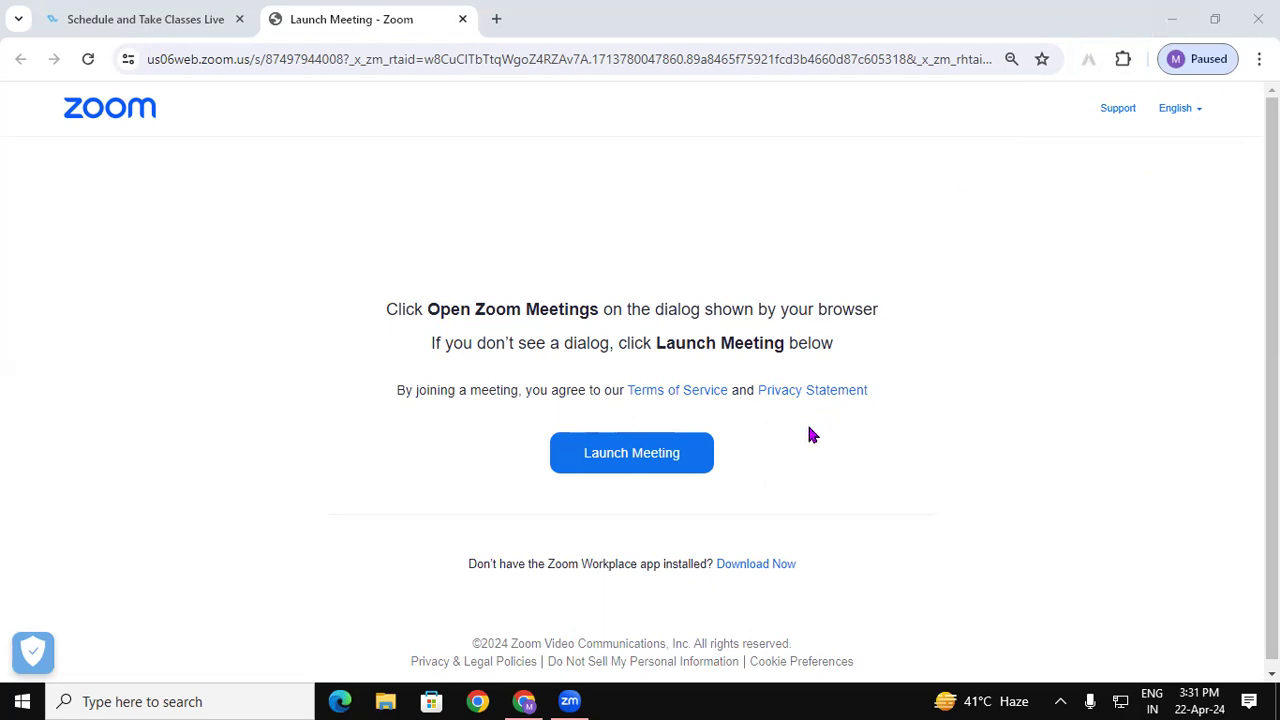
{"action": "key", "text": "super+r"}
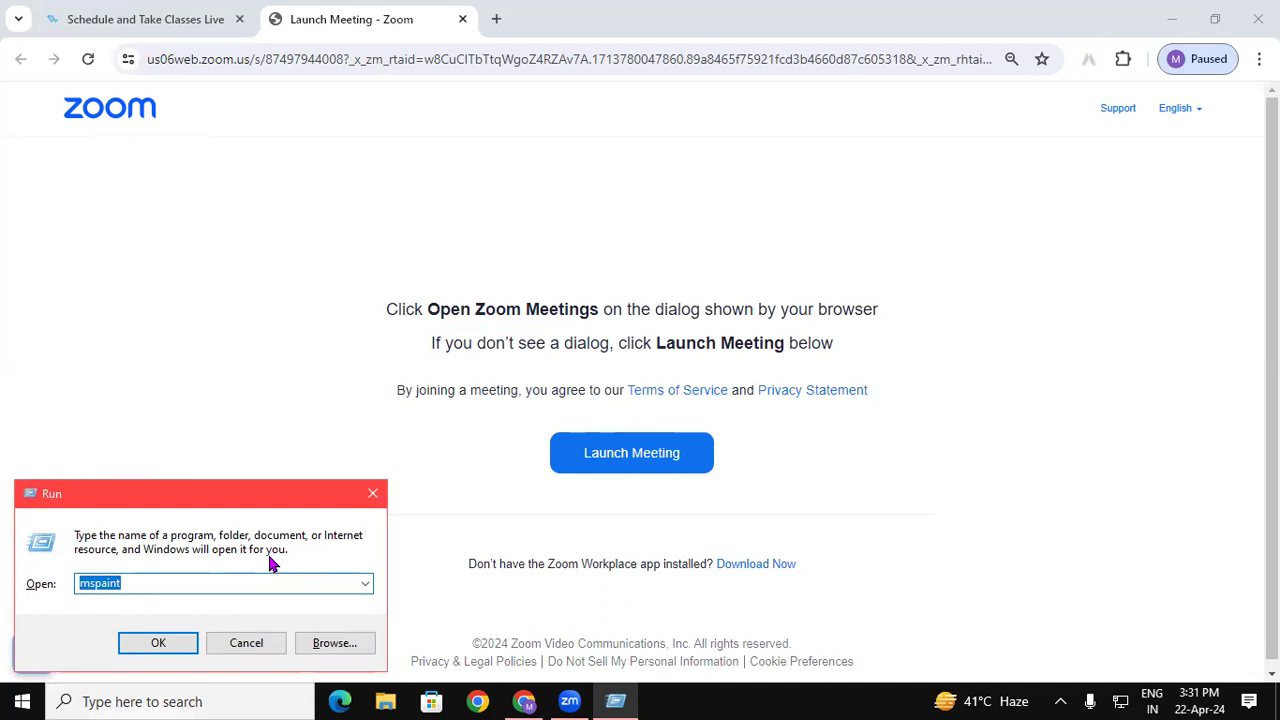
{"action": "left_click_drag", "start_coordinate": [269, 496], "coordinate": [292, 230]}
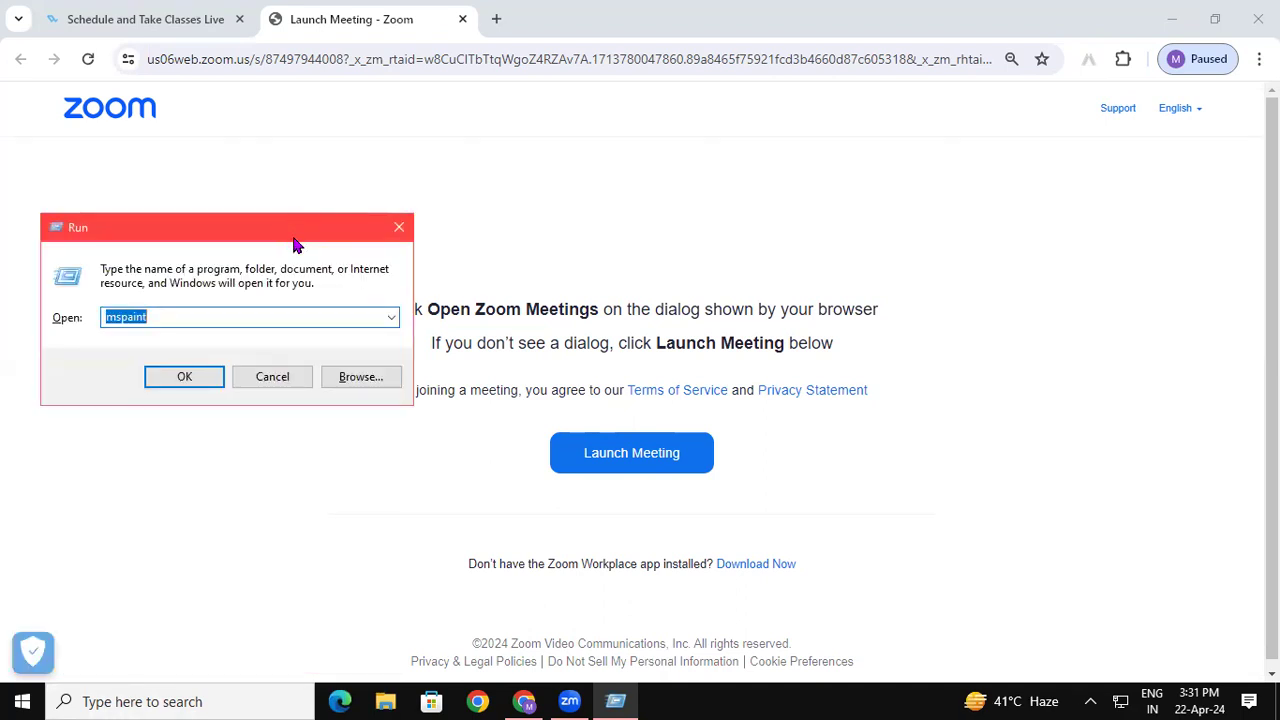
{"action": "left_click", "coordinate": [398, 227]}
Run the mspaint command from the Windows Run dialog to open Paint, and close its window.
{"action": "key", "text": "super+r"}
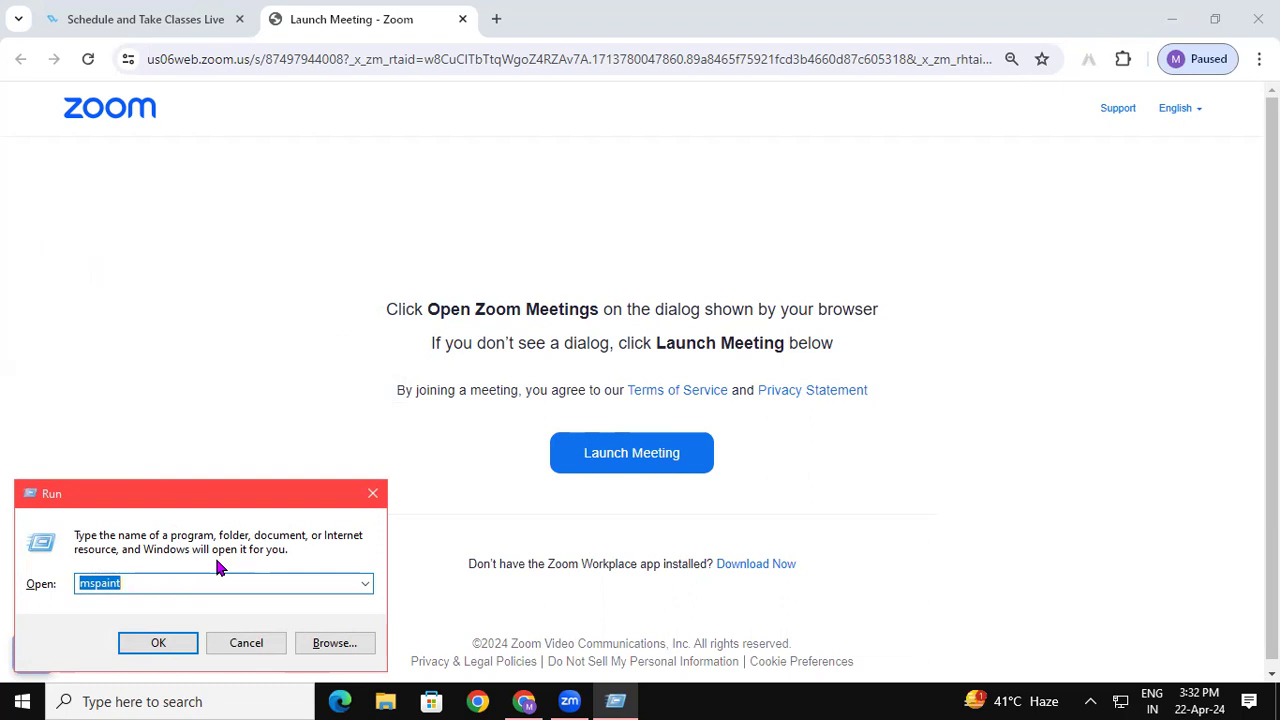
{"action": "type", "text": "mspaint"}
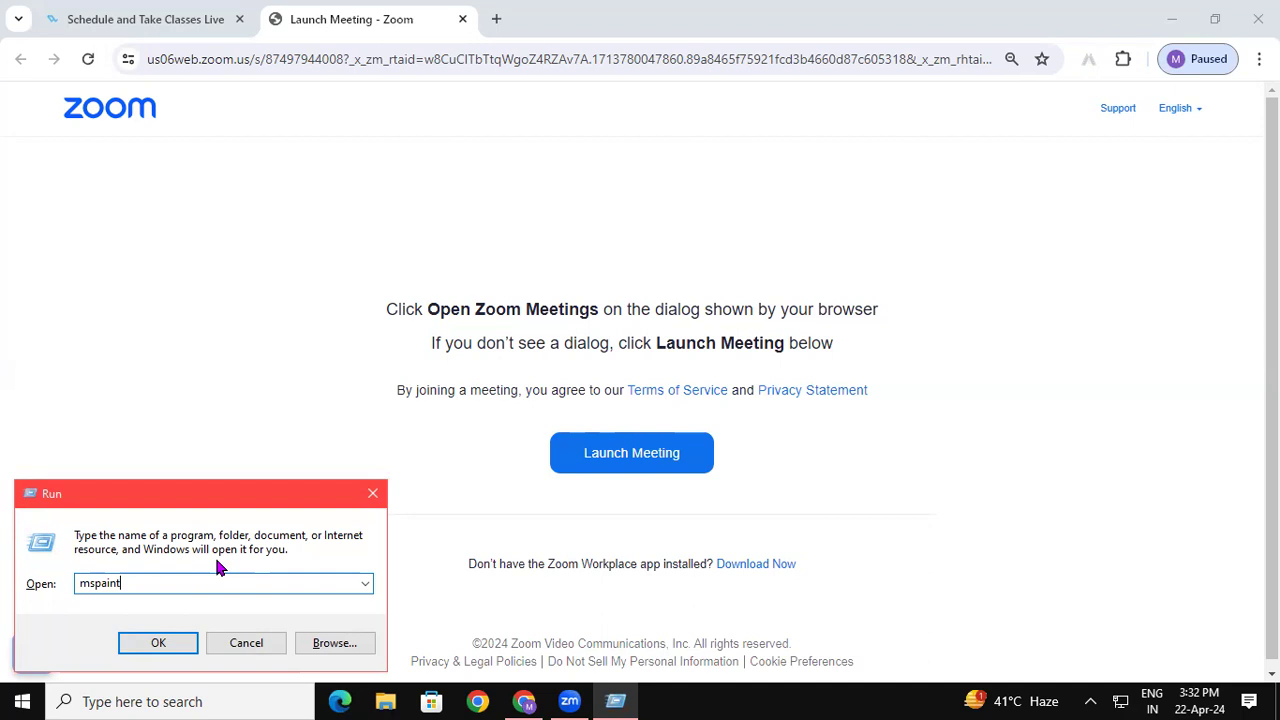
{"action": "left_click", "coordinate": [185, 643]}
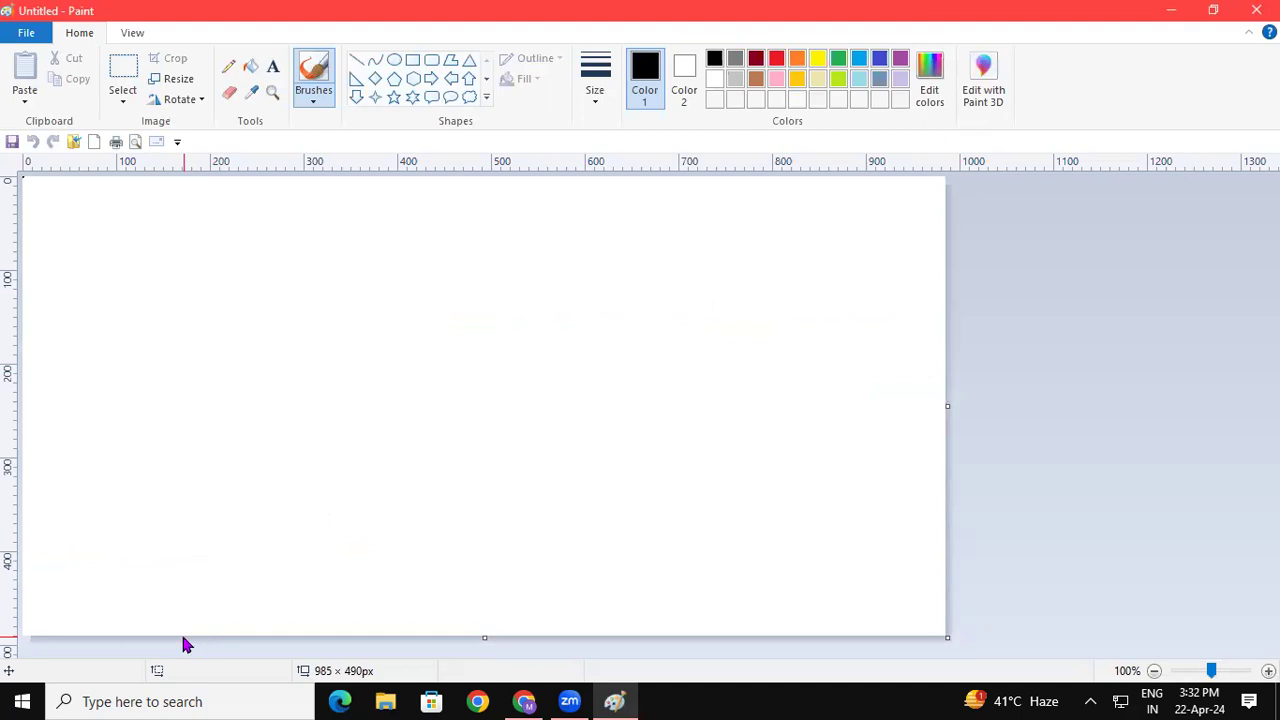
{"action": "left_click", "coordinate": [1268, 8]}
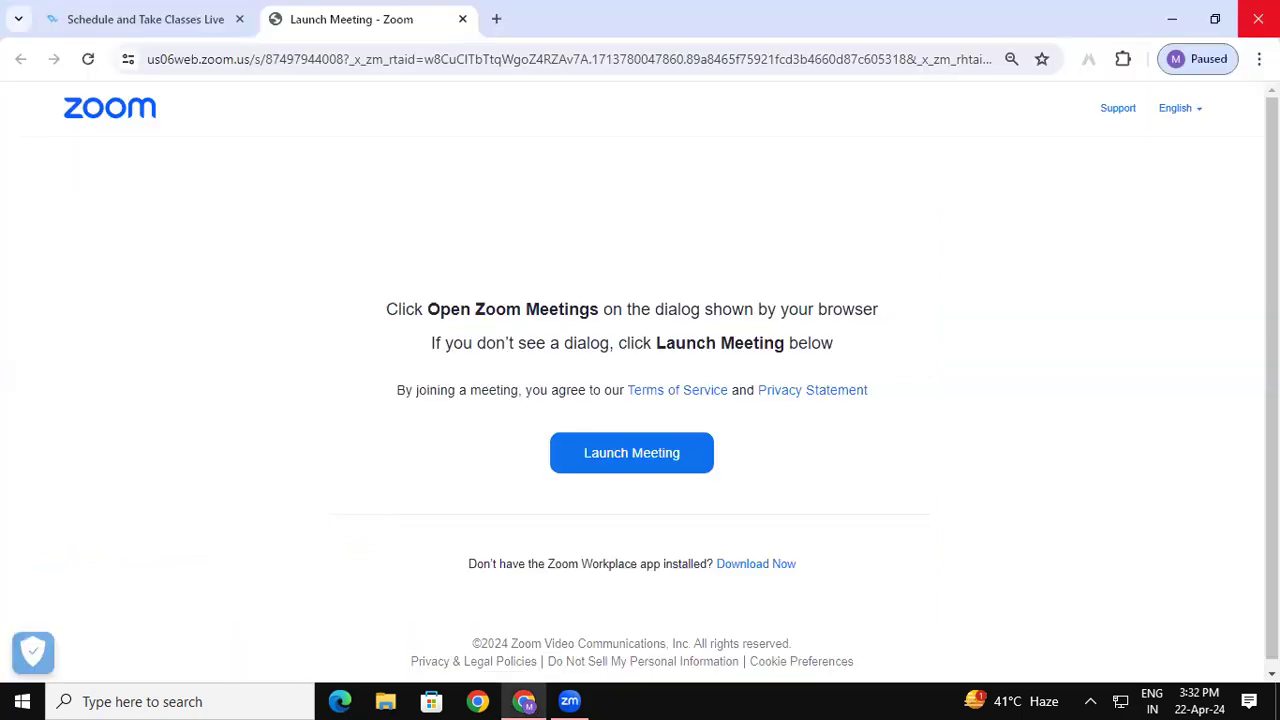
Search Windows for "paint" to open Paint, and close its window.
{"action": "left_click", "coordinate": [186, 702]}
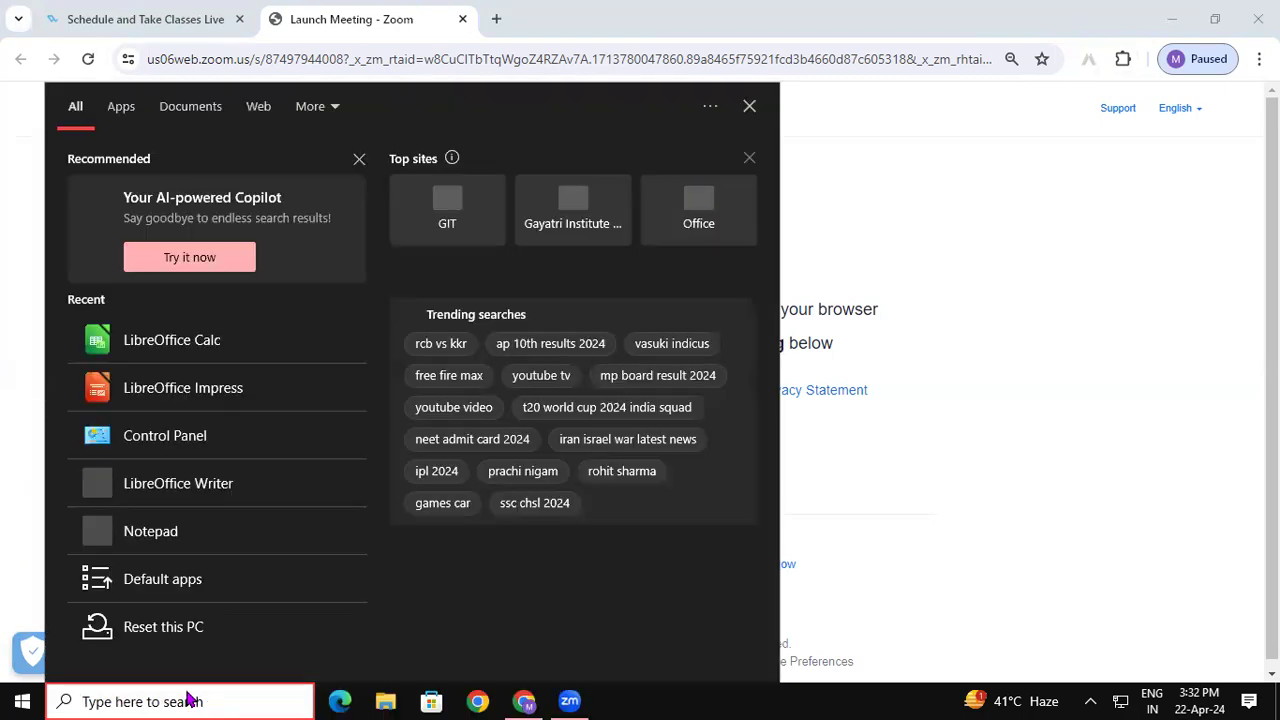
{"action": "type", "text": "paint"}
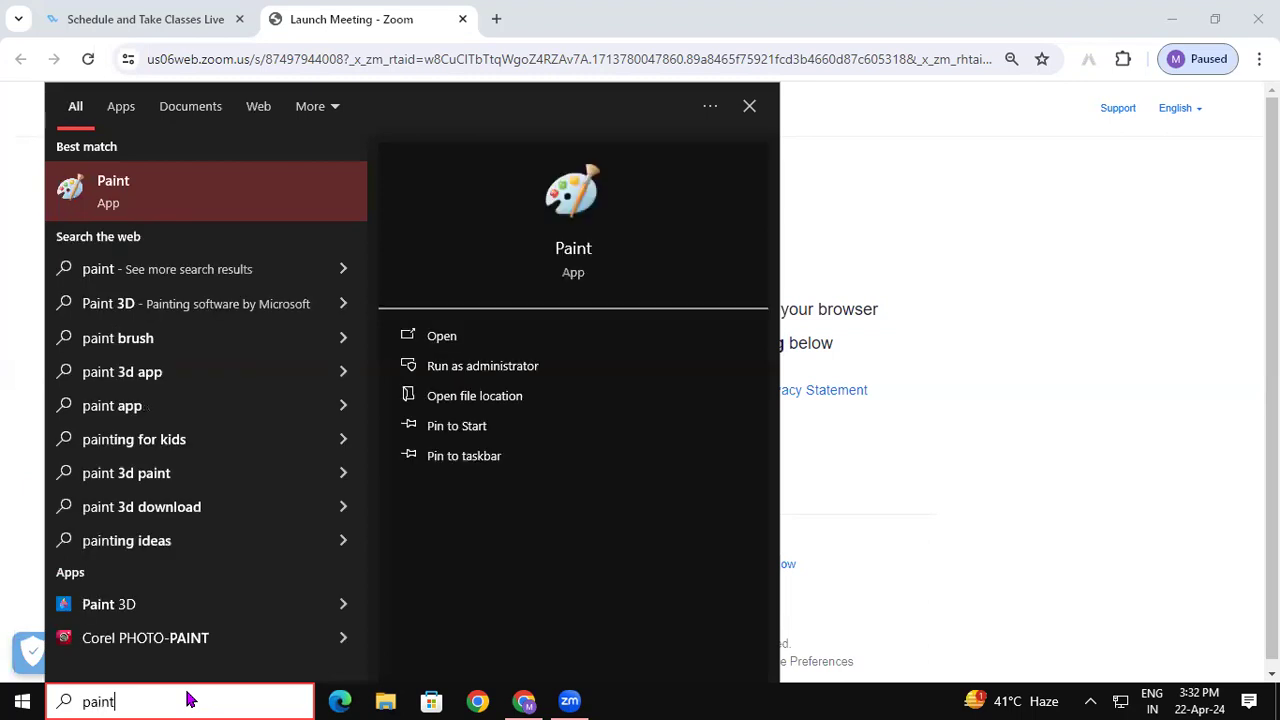
{"action": "key", "text": "Return"}
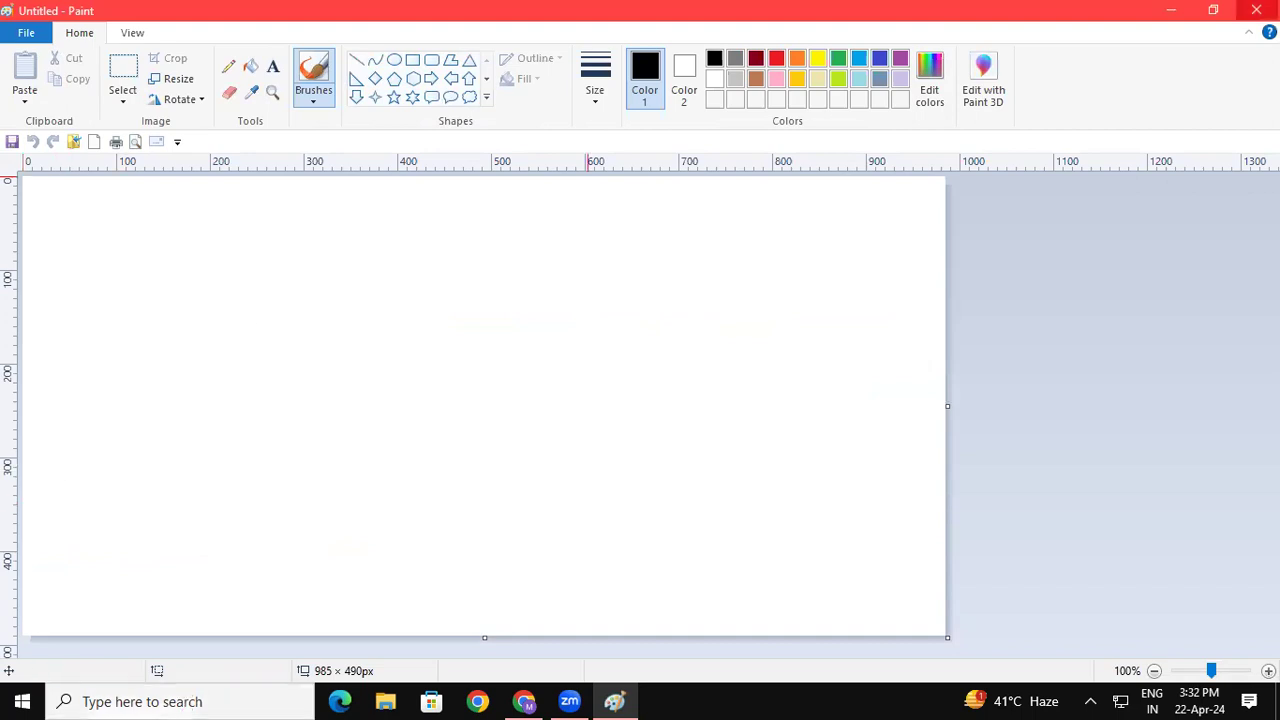
{"action": "left_click", "coordinate": [1256, 10]}
Create a desktop shortcut that points to mspaint and is named mspaint.
{"action": "left_click", "coordinate": [1171, 20]}
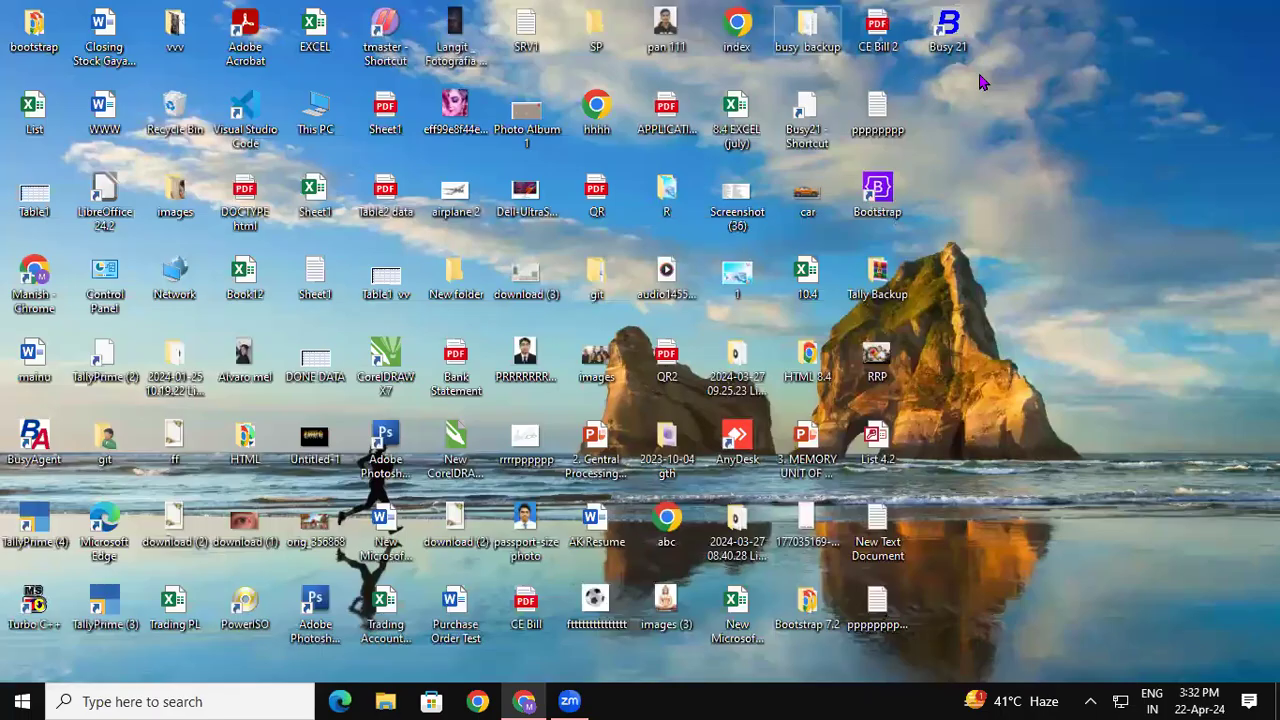
{"action": "right_click", "coordinate": [1034, 72]}
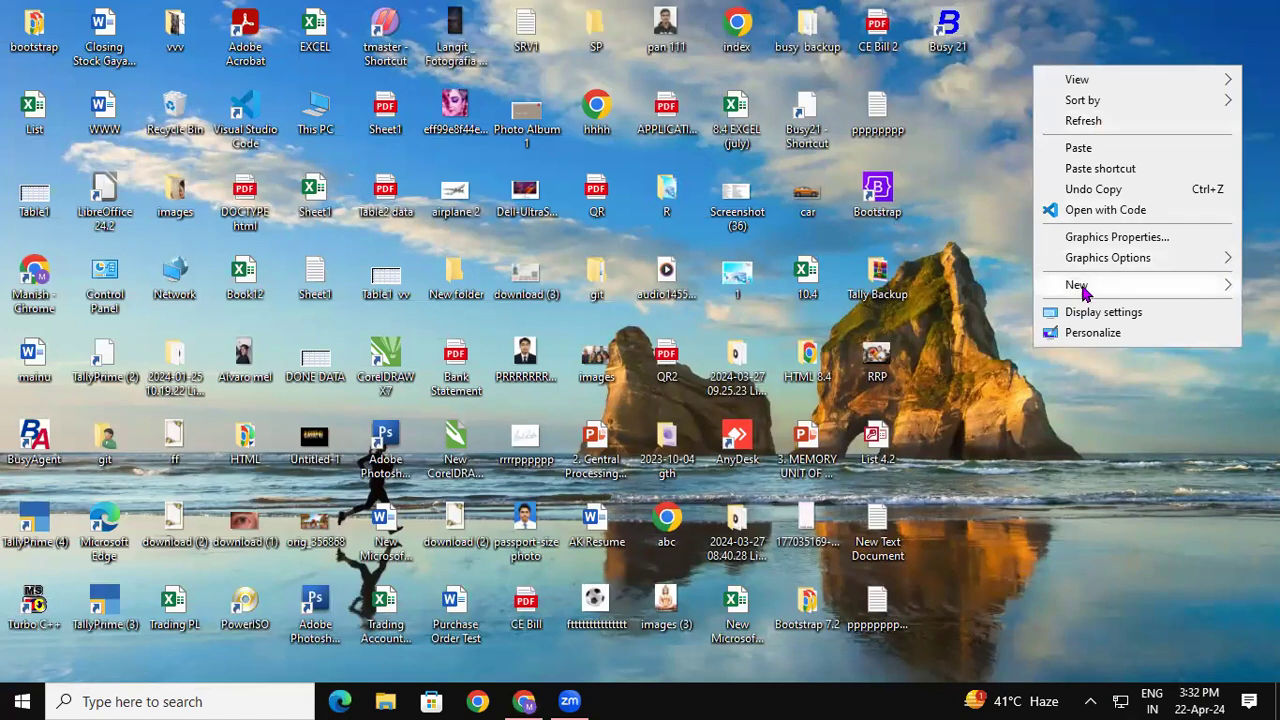
{"action": "mouse_move", "coordinate": [1085, 287]}
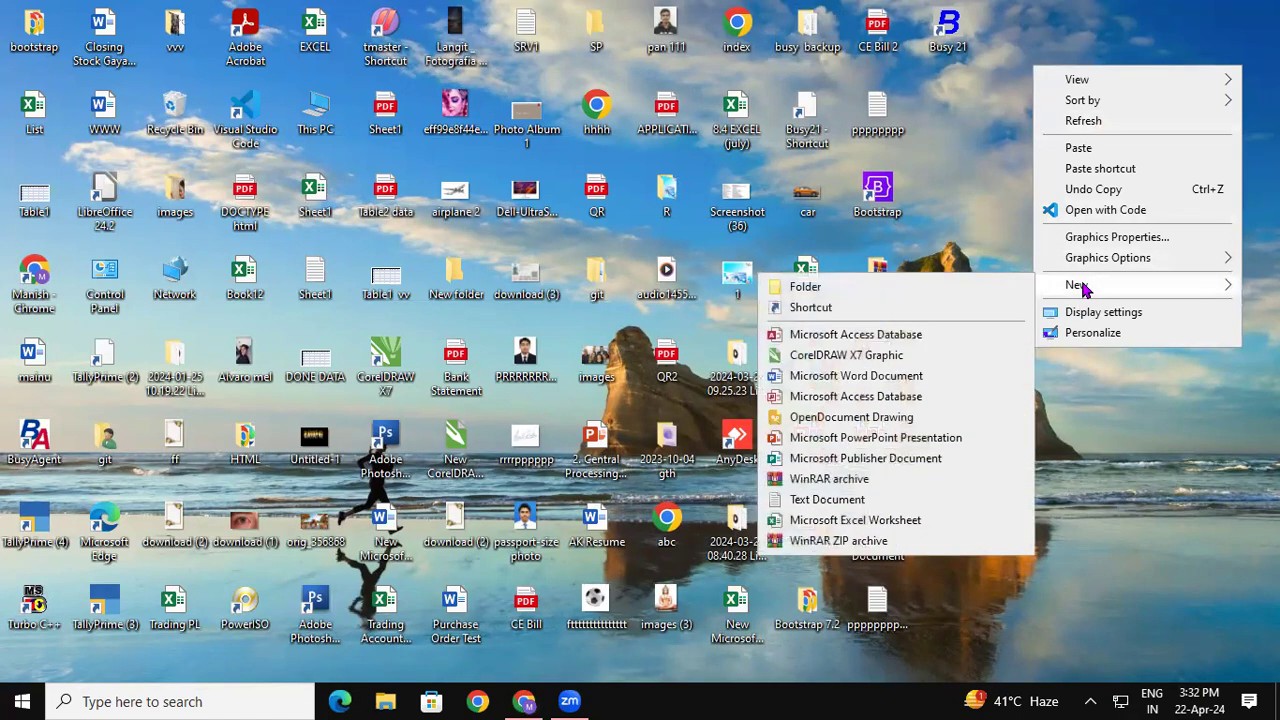
{"action": "left_click", "coordinate": [858, 312]}
{"action": "type", "text": "mspaint"}
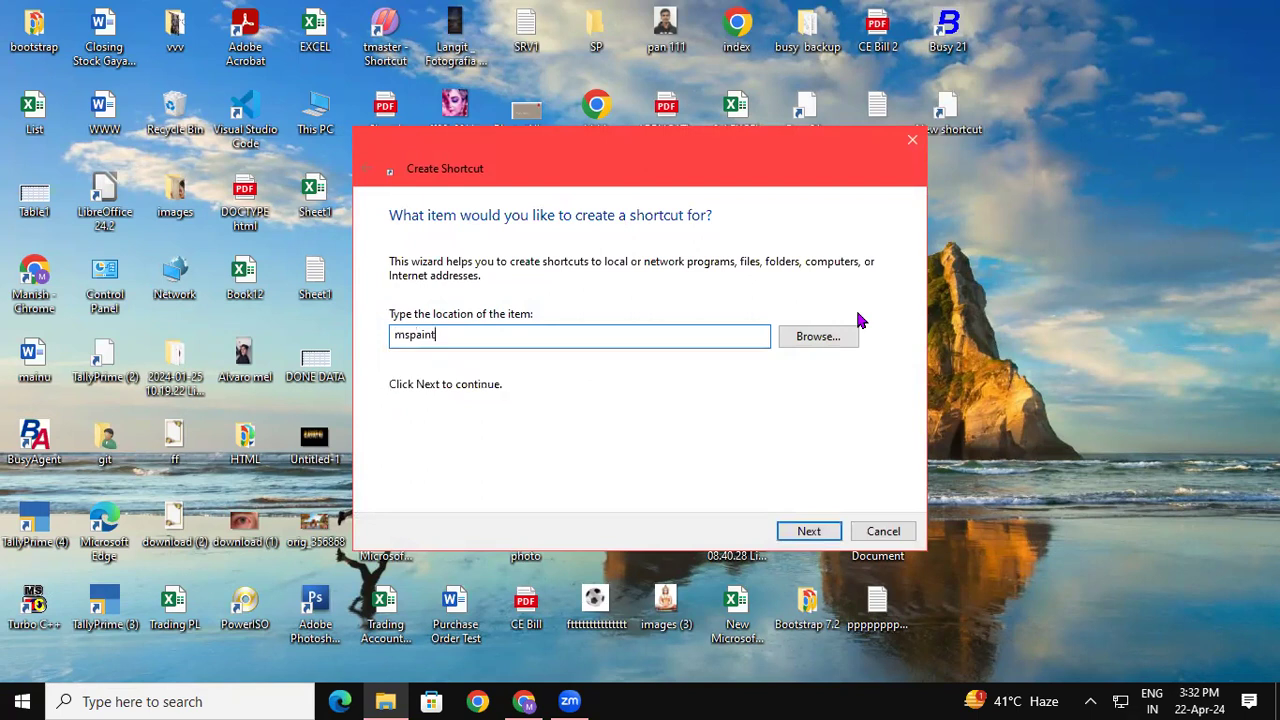
{"action": "left_click", "coordinate": [810, 533]}
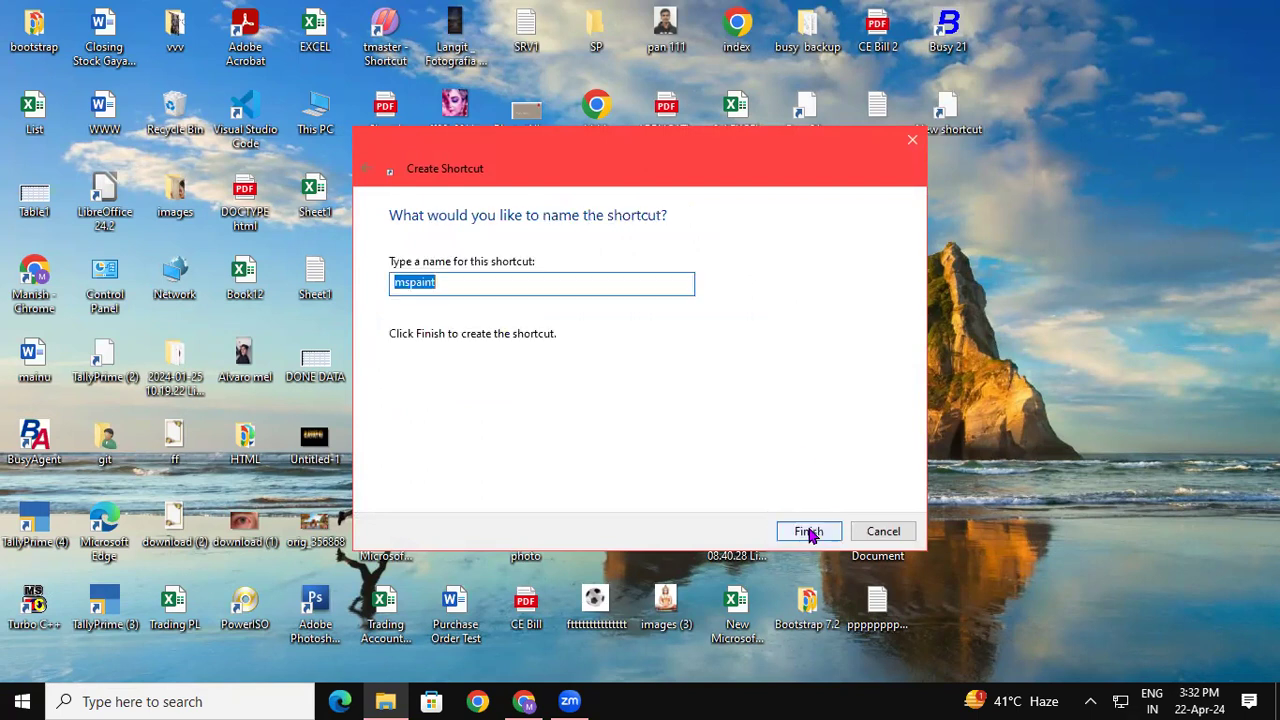
{"action": "left_click", "coordinate": [810, 533]}
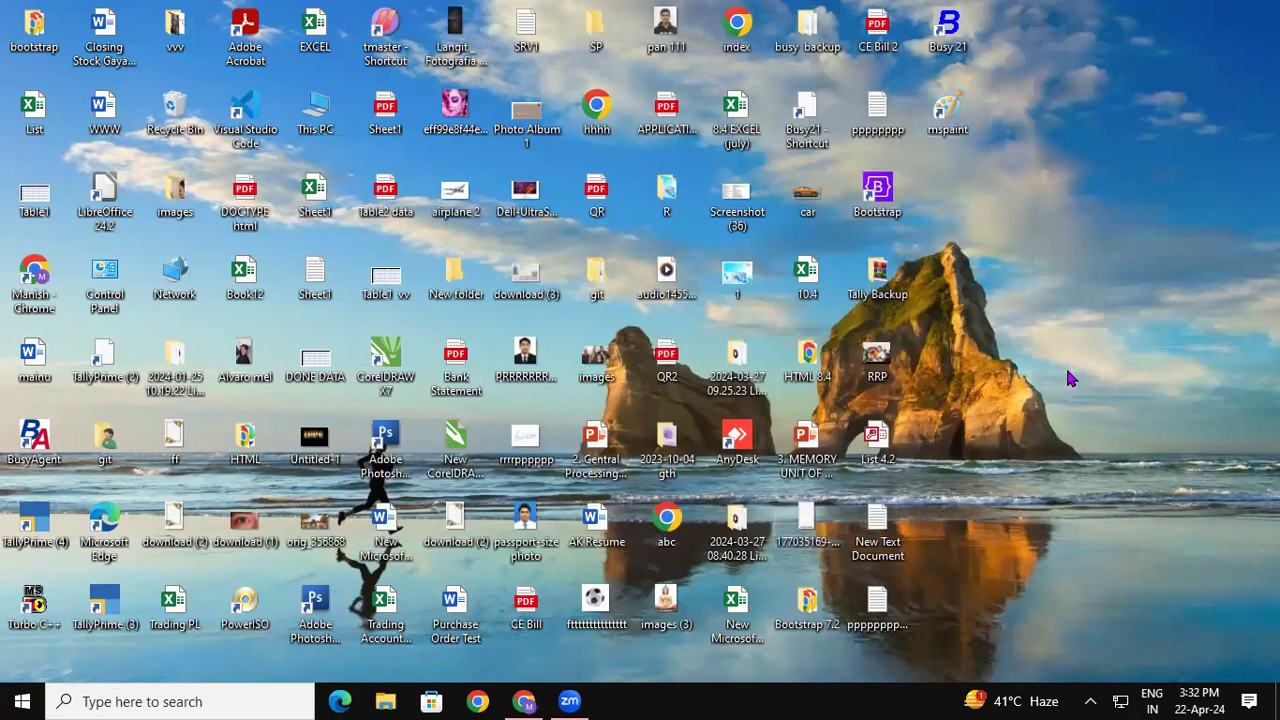
Open Paint from the mspaint shortcut on the desktop.
{"action": "double_click", "coordinate": [948, 115]}
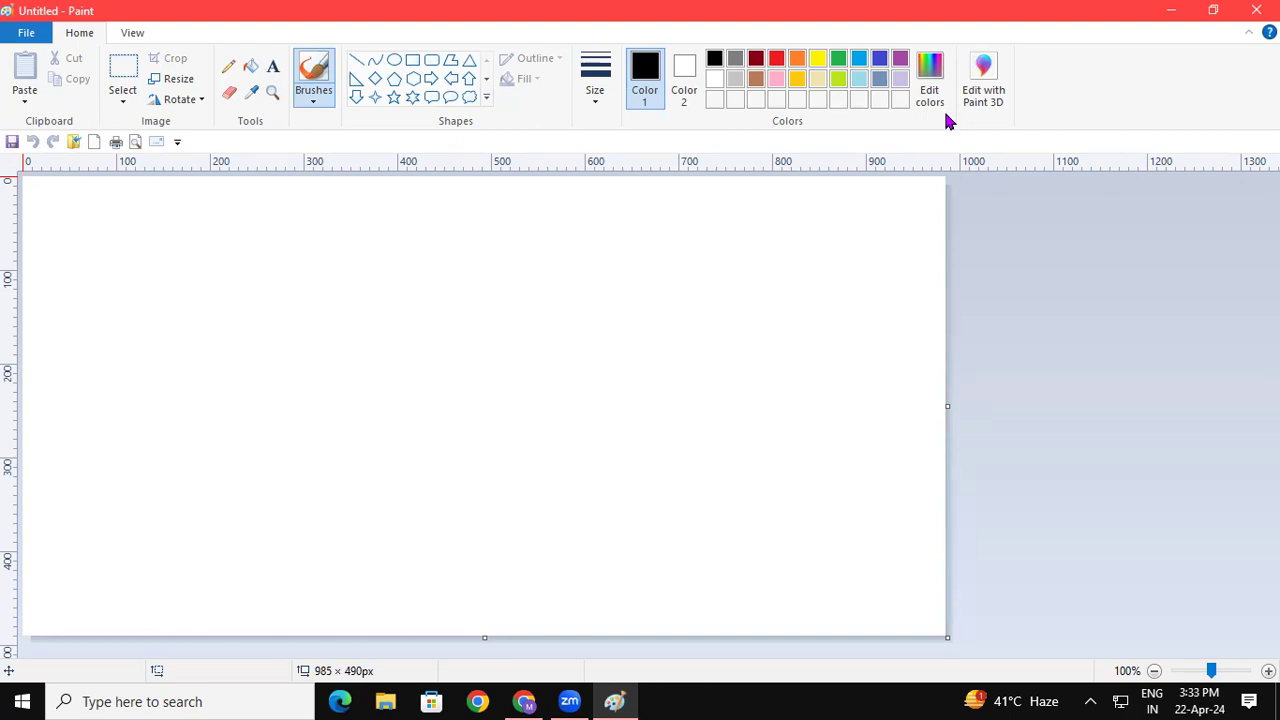
{"action": "left_click", "coordinate": [130, 703]}
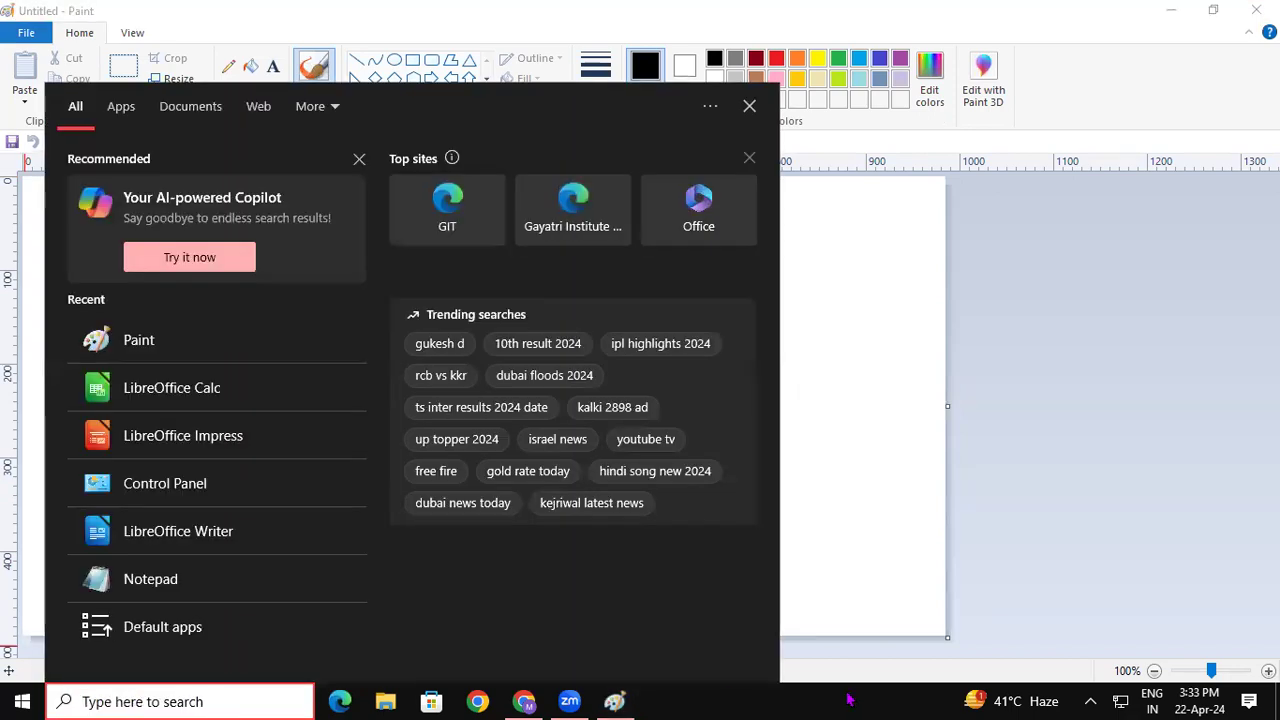
{"action": "left_click", "coordinate": [904, 552]}
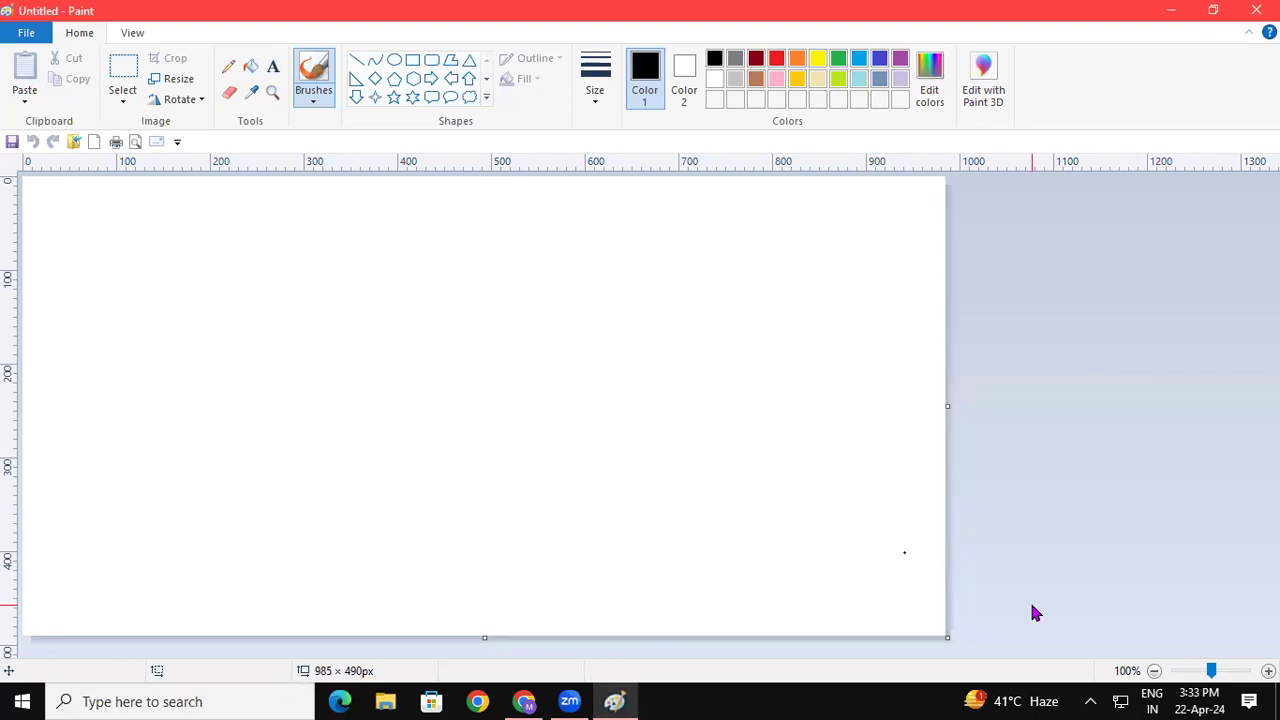
Find Paint with a Windows search for "paint" and open it again.
{"action": "key", "text": "super+s"}
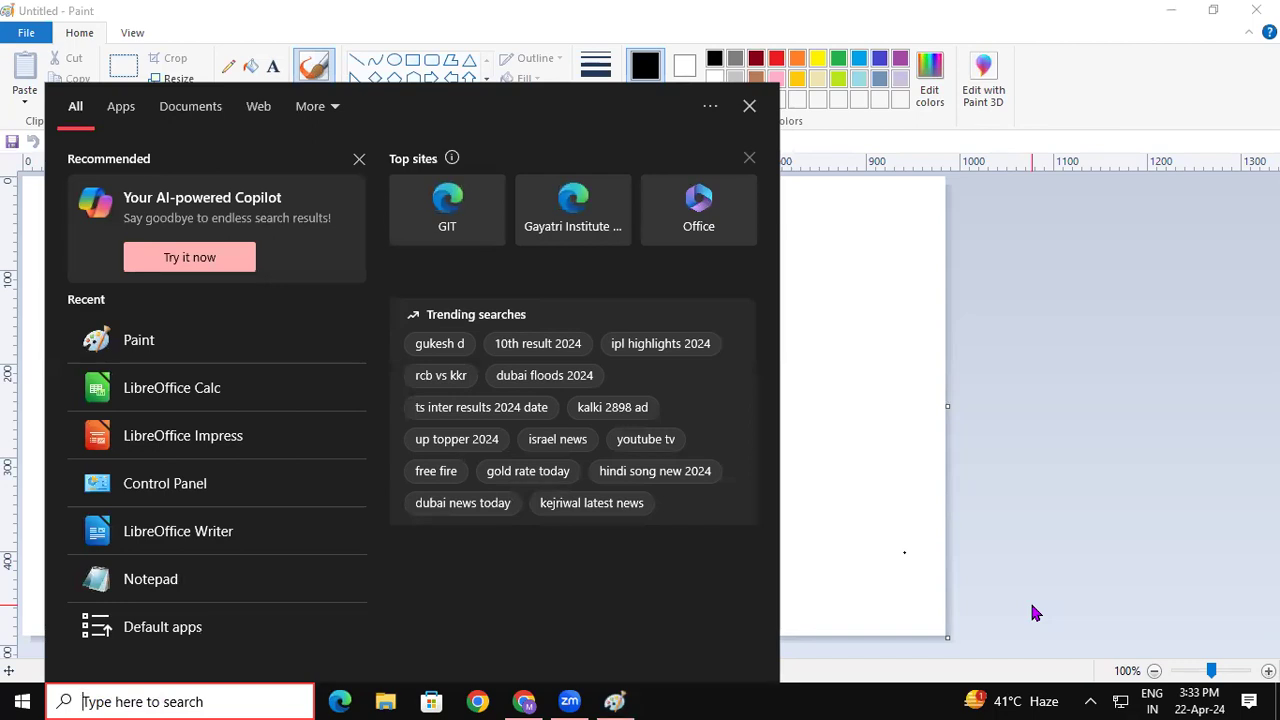
{"action": "type", "text": "paint"}
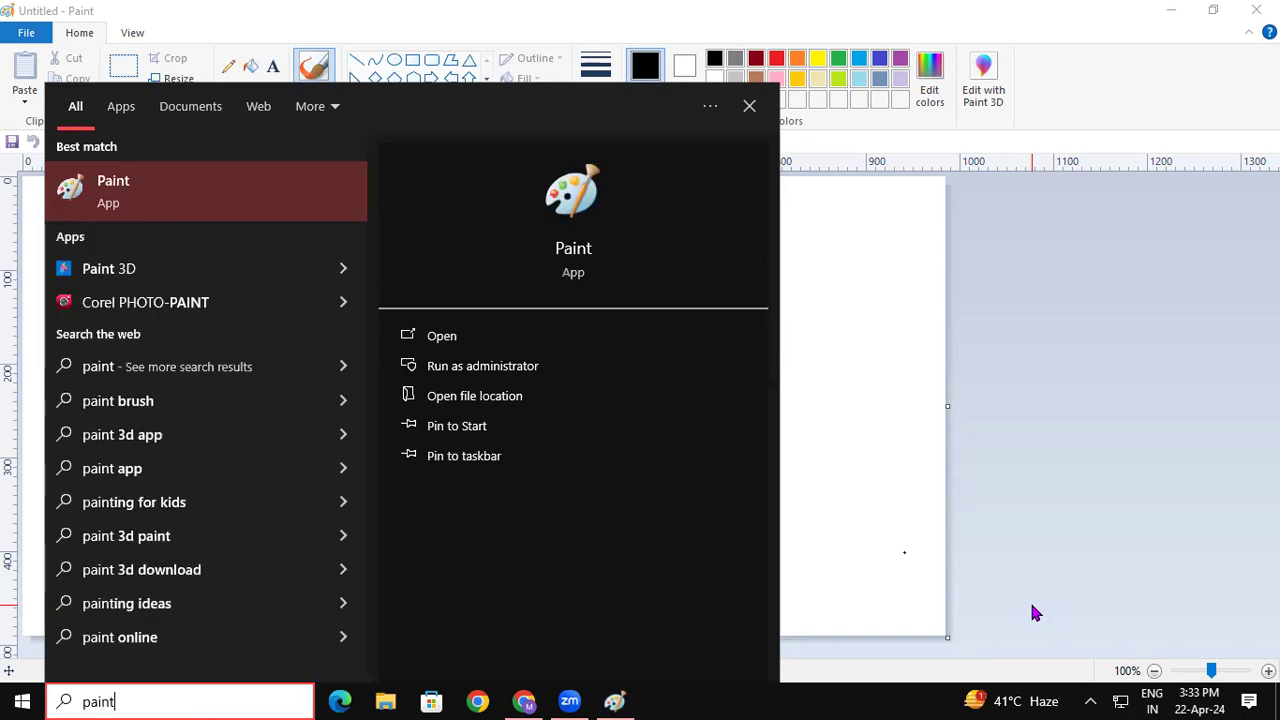
{"action": "left_click", "coordinate": [130, 190]}
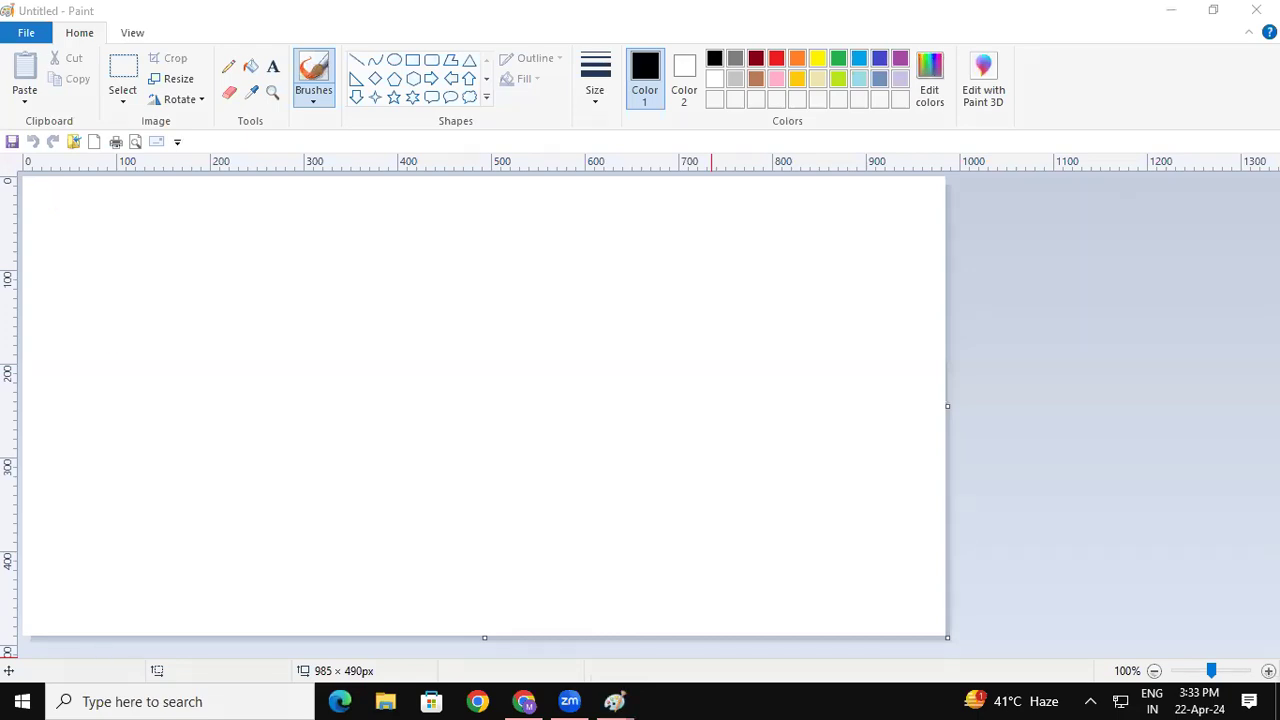
Examine the Paint window's title bar, window controls, tabs, ribbon groups, Quick Access Toolbar, rulers, canvas and status bar.
{"action": "left_click_drag", "start_coordinate": [18, 2], "coordinate": [1278, 25]}
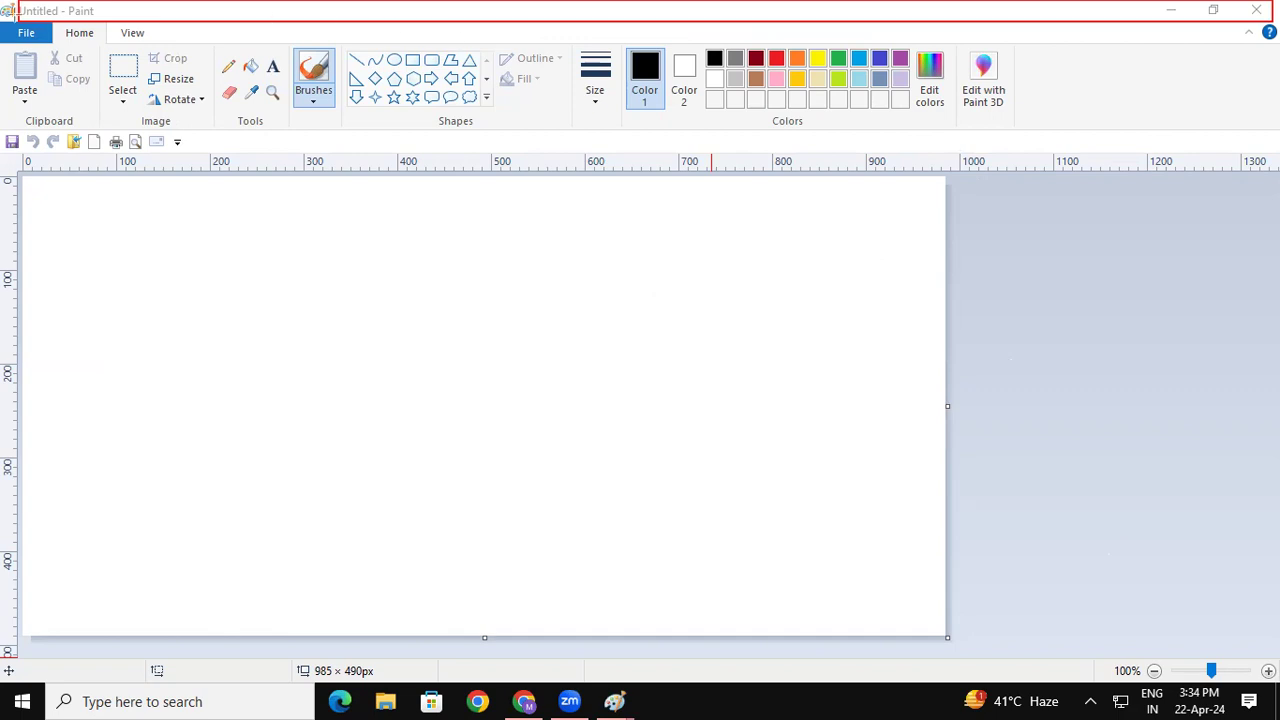
{"action": "left_click_drag", "start_coordinate": [17, 5], "coordinate": [106, 26]}
{"action": "left_click_drag", "start_coordinate": [1145, 6], "coordinate": [1223, 76]}
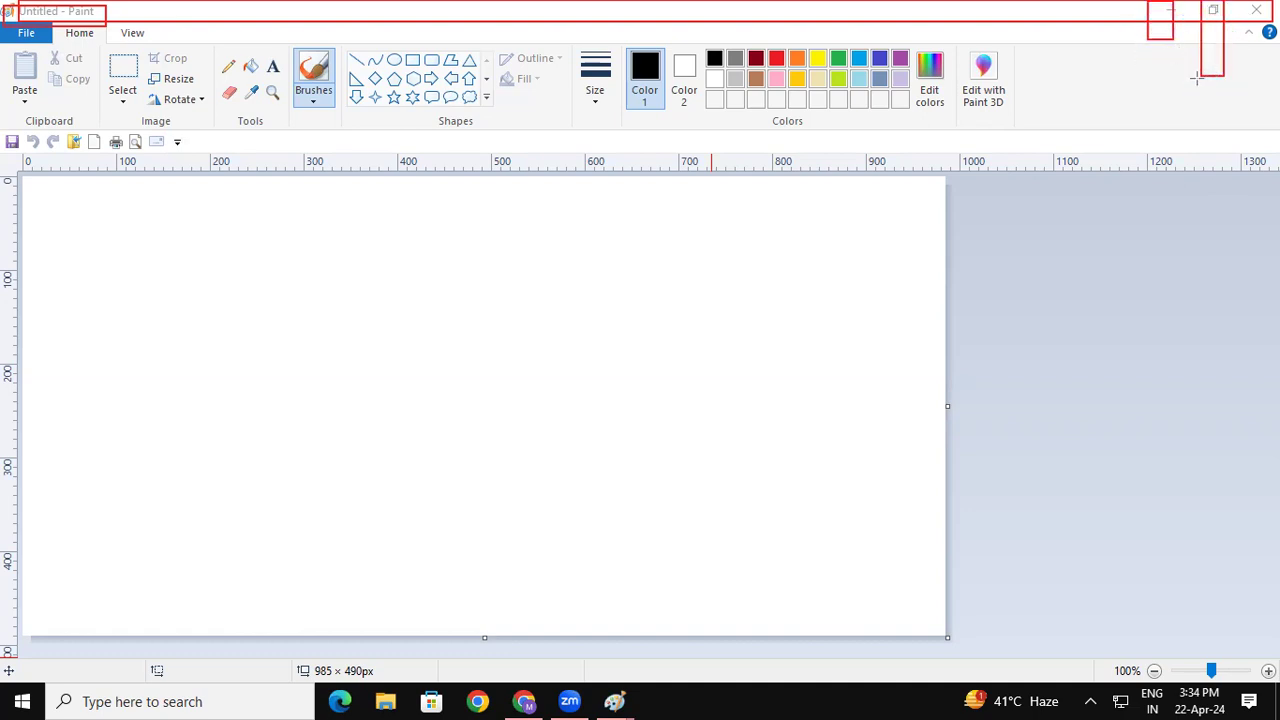
{"action": "left_click_drag", "start_coordinate": [1245, 2], "coordinate": [1273, 86]}
{"action": "left_click_drag", "start_coordinate": [4, 22], "coordinate": [159, 45]}
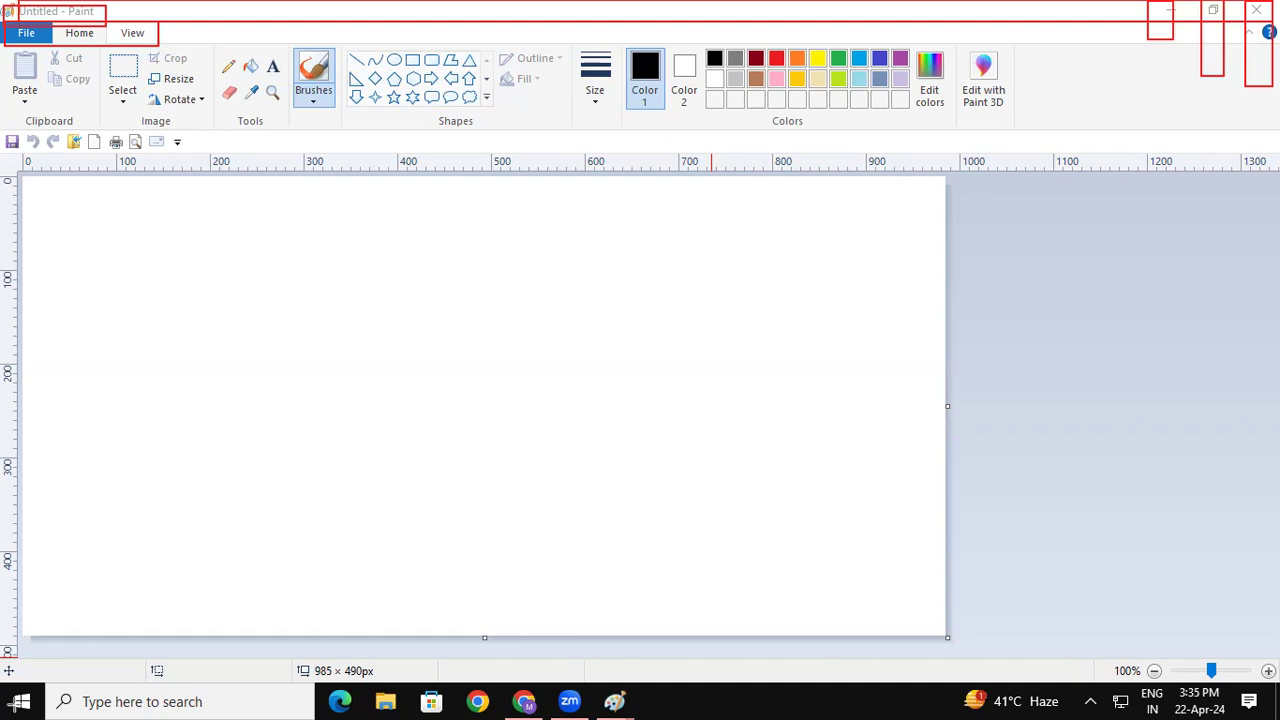
{"action": "left_click_drag", "start_coordinate": [3, 45], "coordinate": [1013, 114]}
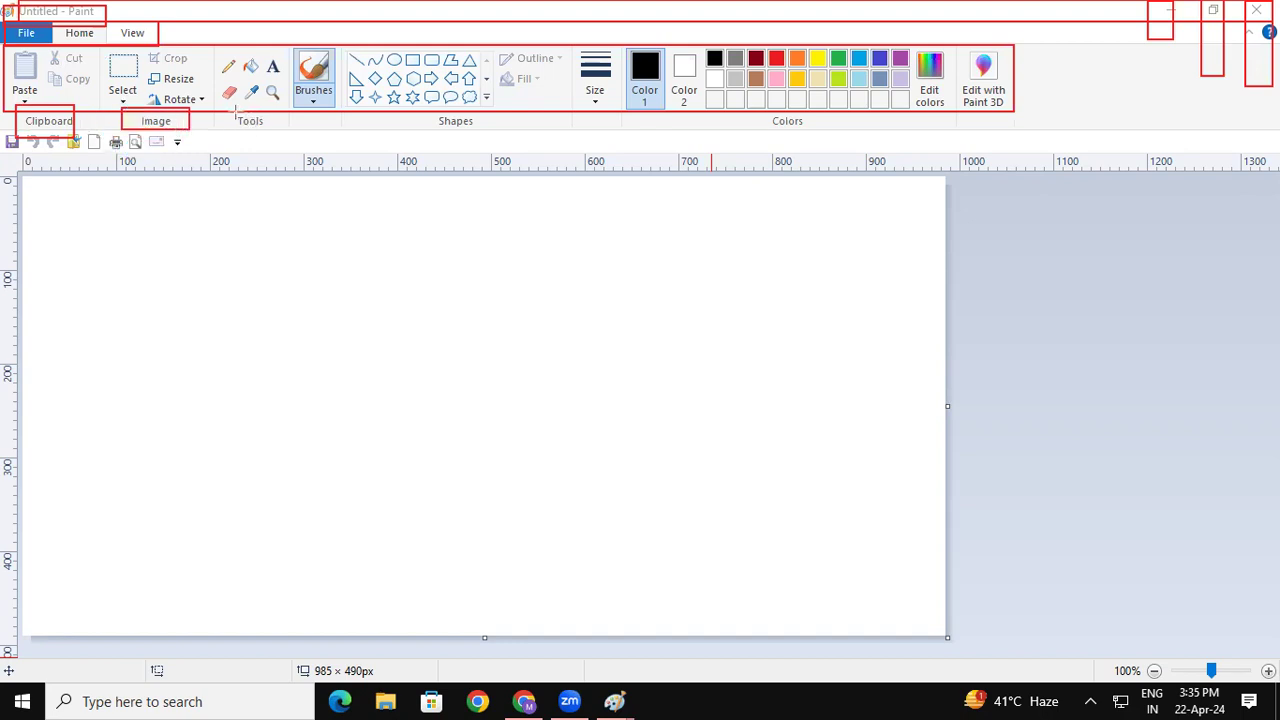
{"action": "left_click_drag", "start_coordinate": [428, 112], "coordinate": [481, 133]}
{"action": "left_click_drag", "start_coordinate": [745, 112], "coordinate": [813, 133]}
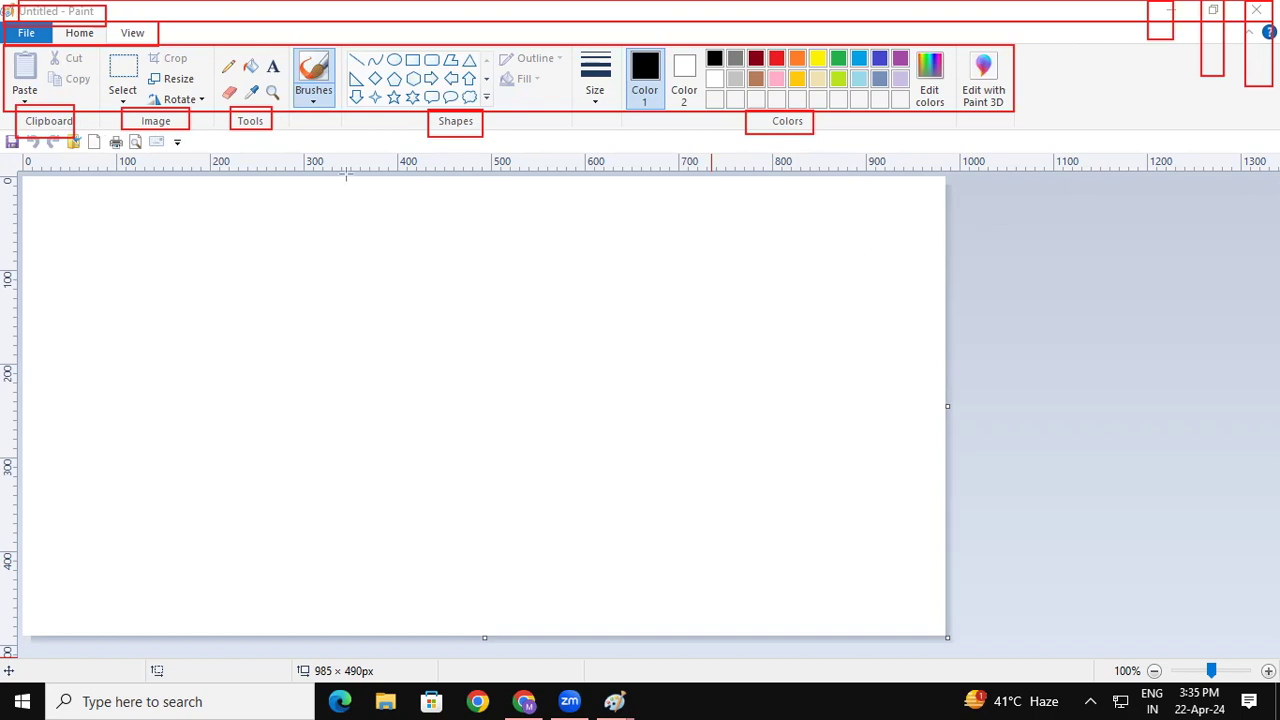
{"action": "mouse_move", "coordinate": [6, 124]}
{"action": "left_mouse_down"}
{"action": "mouse_move", "coordinate": [24, 166]}
{"action": "mouse_move", "coordinate": [197, 152]}
{"action": "left_mouse_up"}
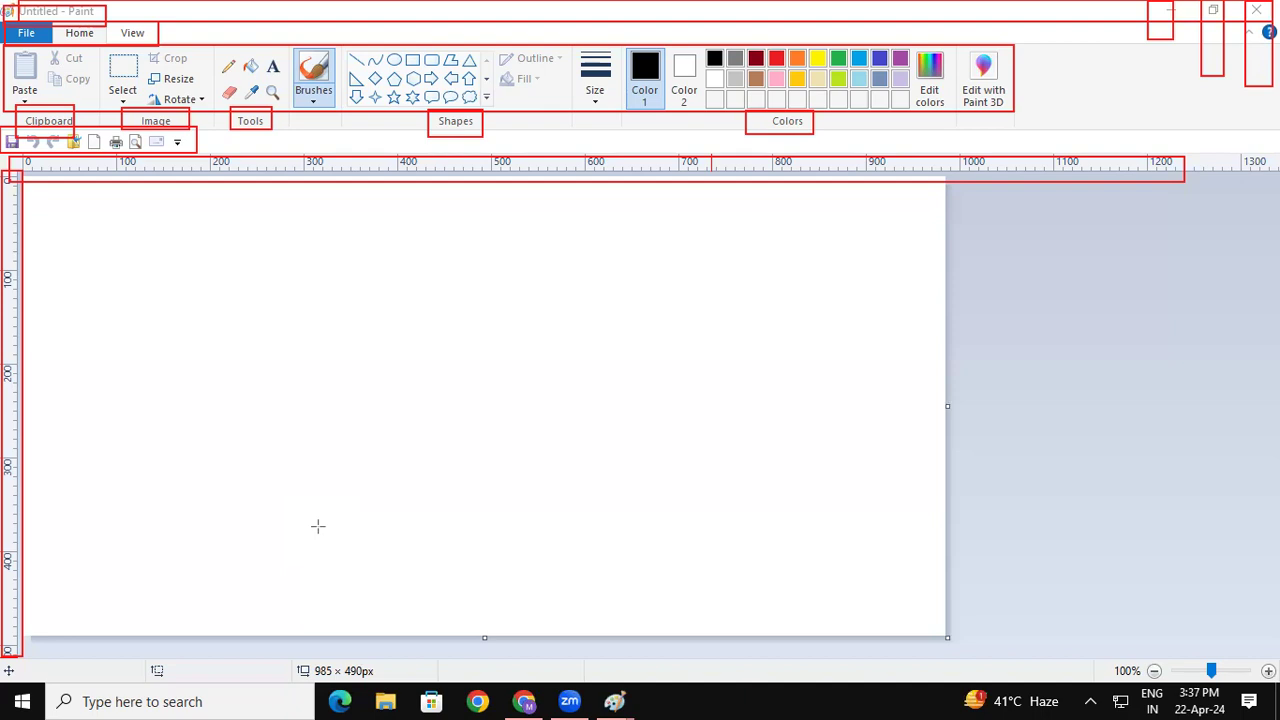
{"action": "left_click_drag", "start_coordinate": [46, 192], "coordinate": [827, 574]}
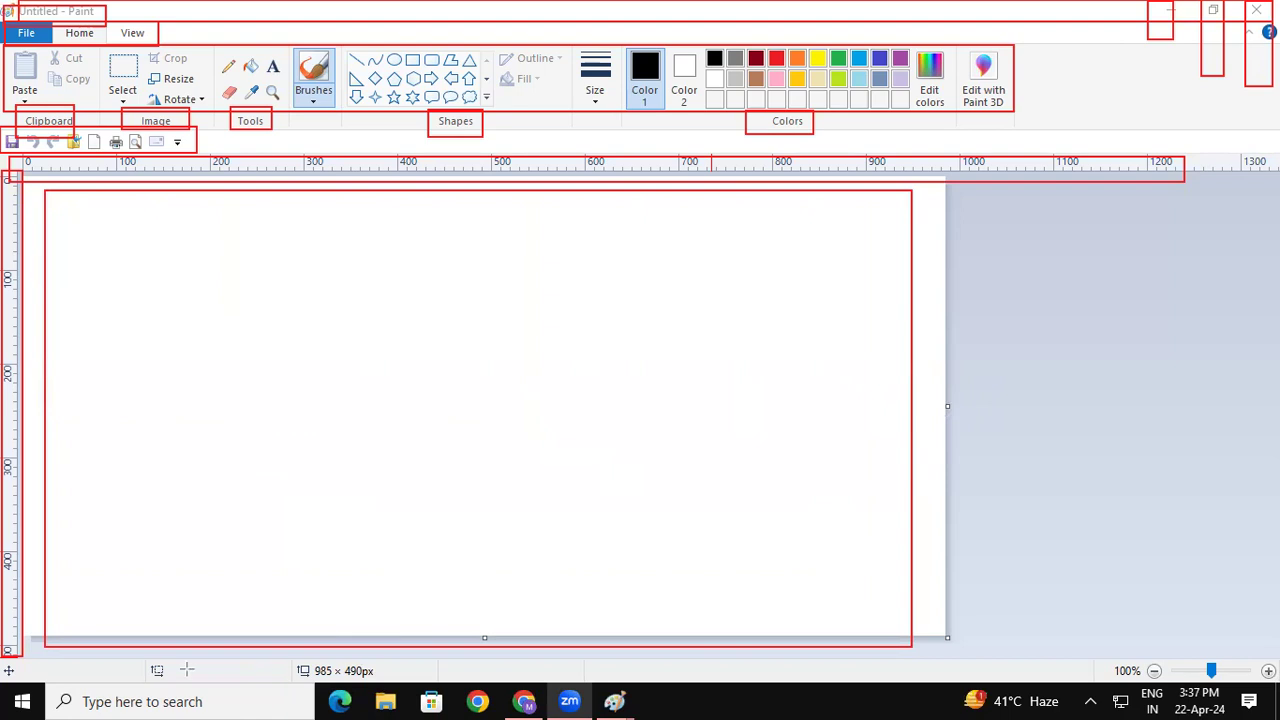
{"action": "mouse_move", "coordinate": [83, 677]}
{"action": "left_mouse_down"}
{"action": "mouse_move", "coordinate": [1254, 708]}
{"action": "mouse_move", "coordinate": [1250, 680]}
{"action": "left_mouse_up"}
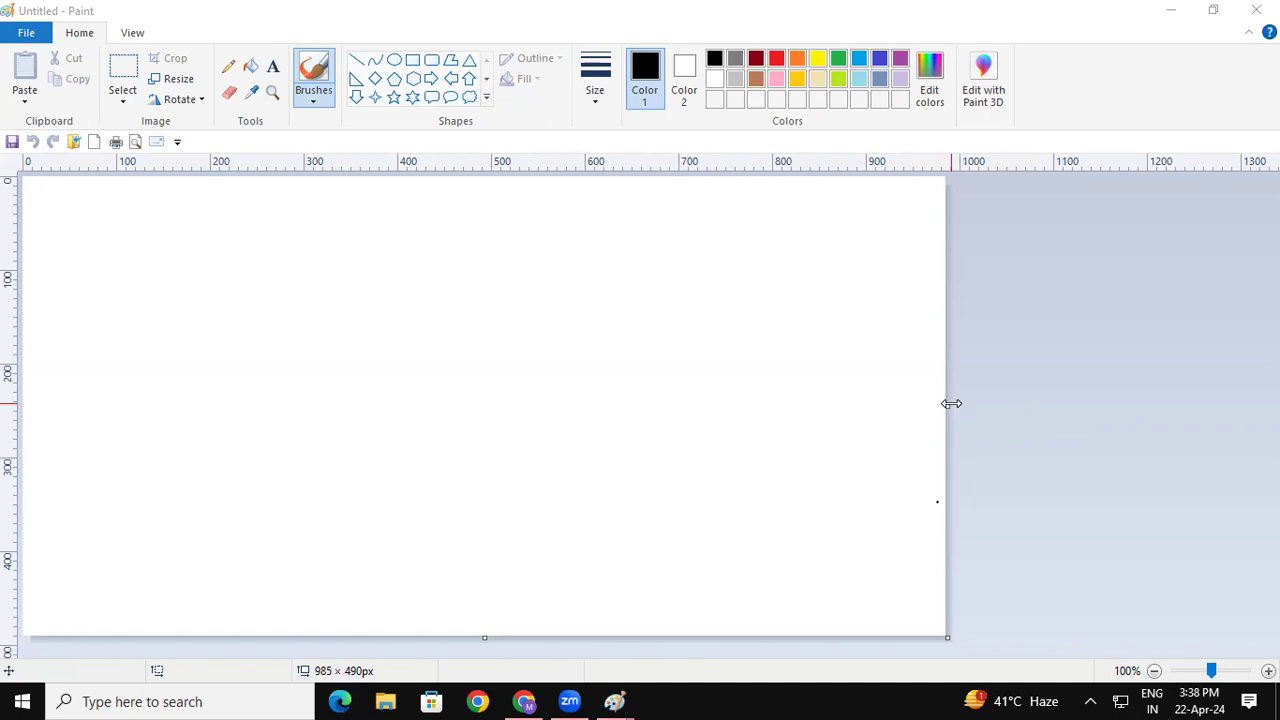
Resize the canvas freehand to about 1265 × 490 px, 111 × 80 px and finally 1233 × 463 px.
{"action": "left_click_drag", "start_coordinate": [951, 403], "coordinate": [1209, 440]}
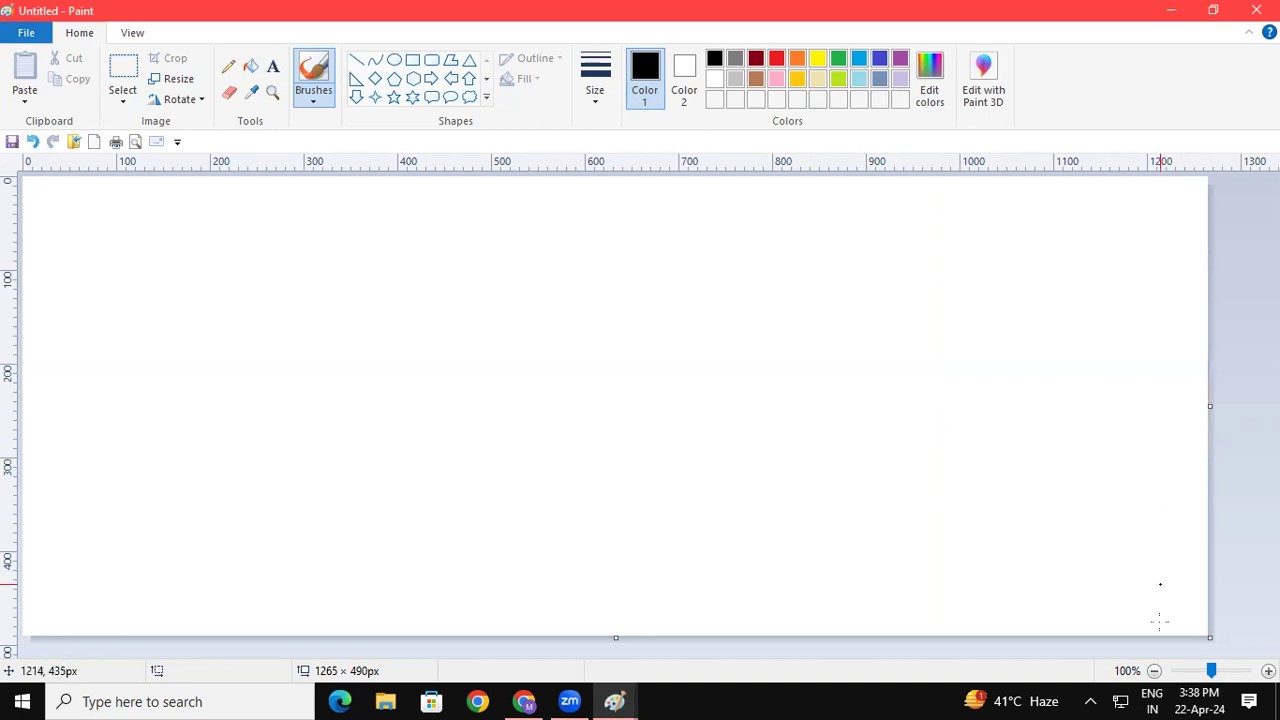
{"action": "left_click_drag", "start_coordinate": [1207, 636], "coordinate": [127, 252]}
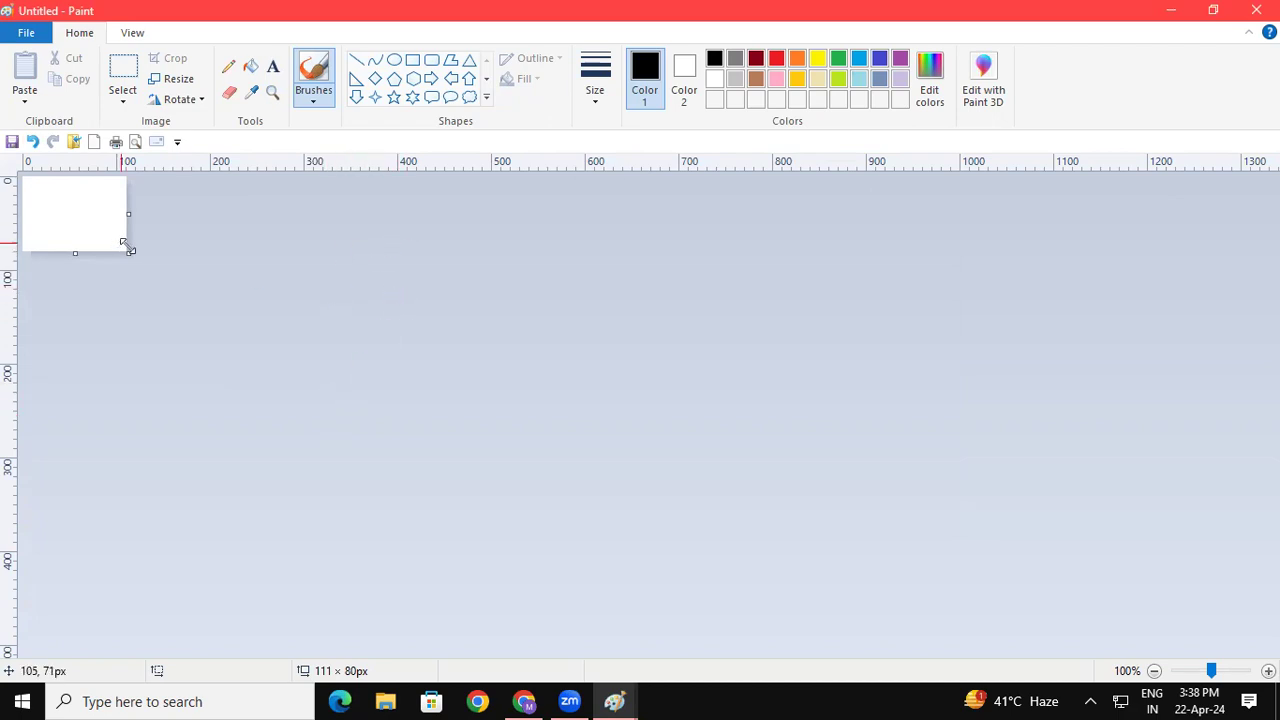
{"action": "left_click_drag", "start_coordinate": [130, 250], "coordinate": [1178, 612]}
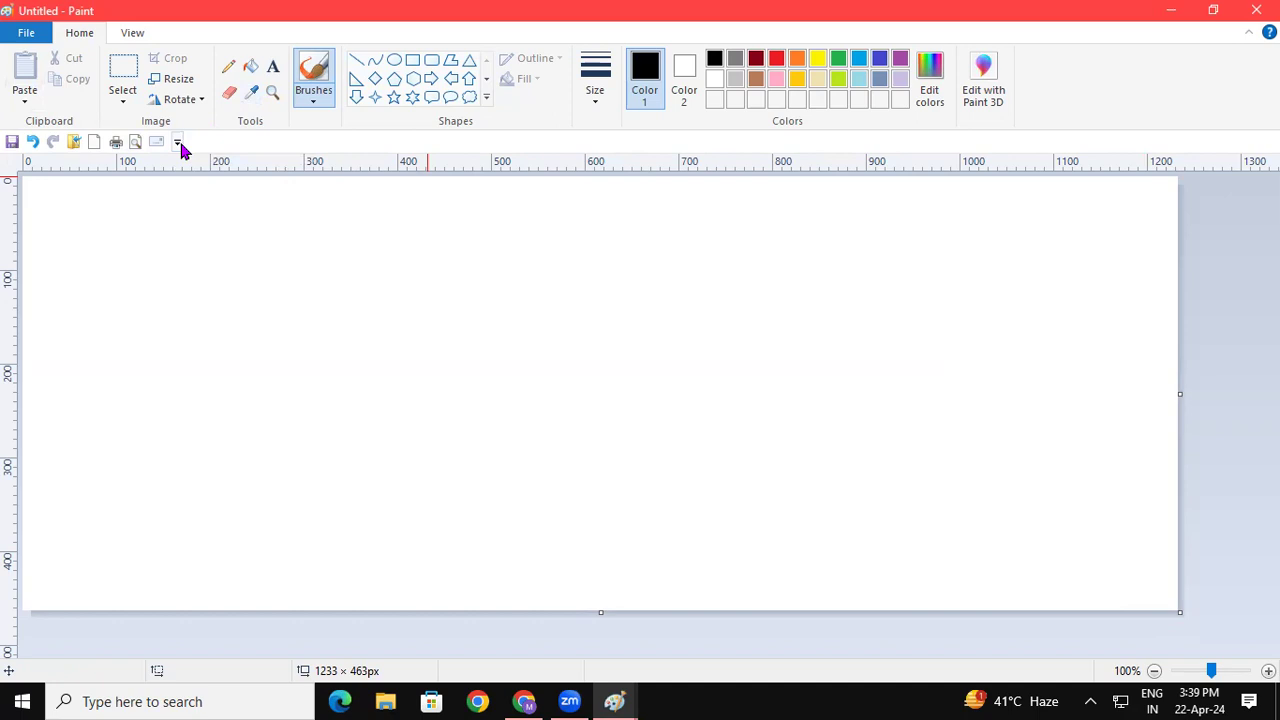
Set the Quick Access Toolbar to show above the ribbon.
{"action": "left_click", "coordinate": [178, 142]}
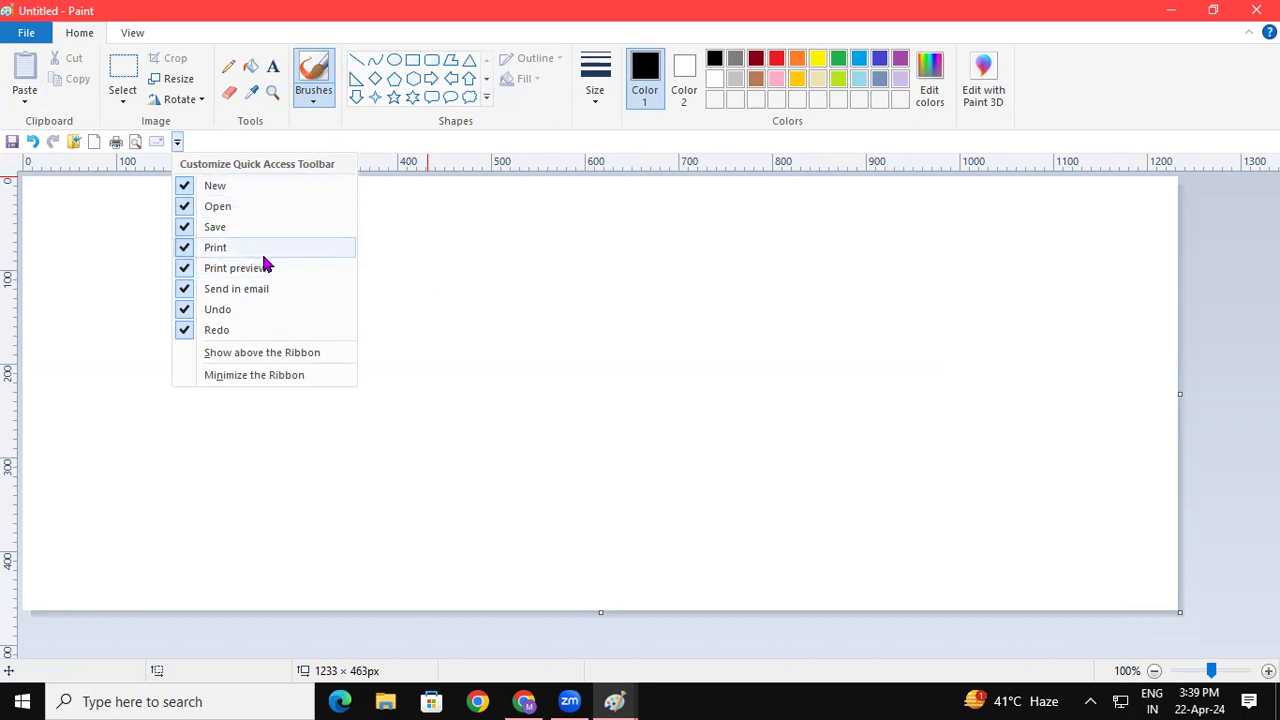
{"action": "left_click", "coordinate": [262, 354]}
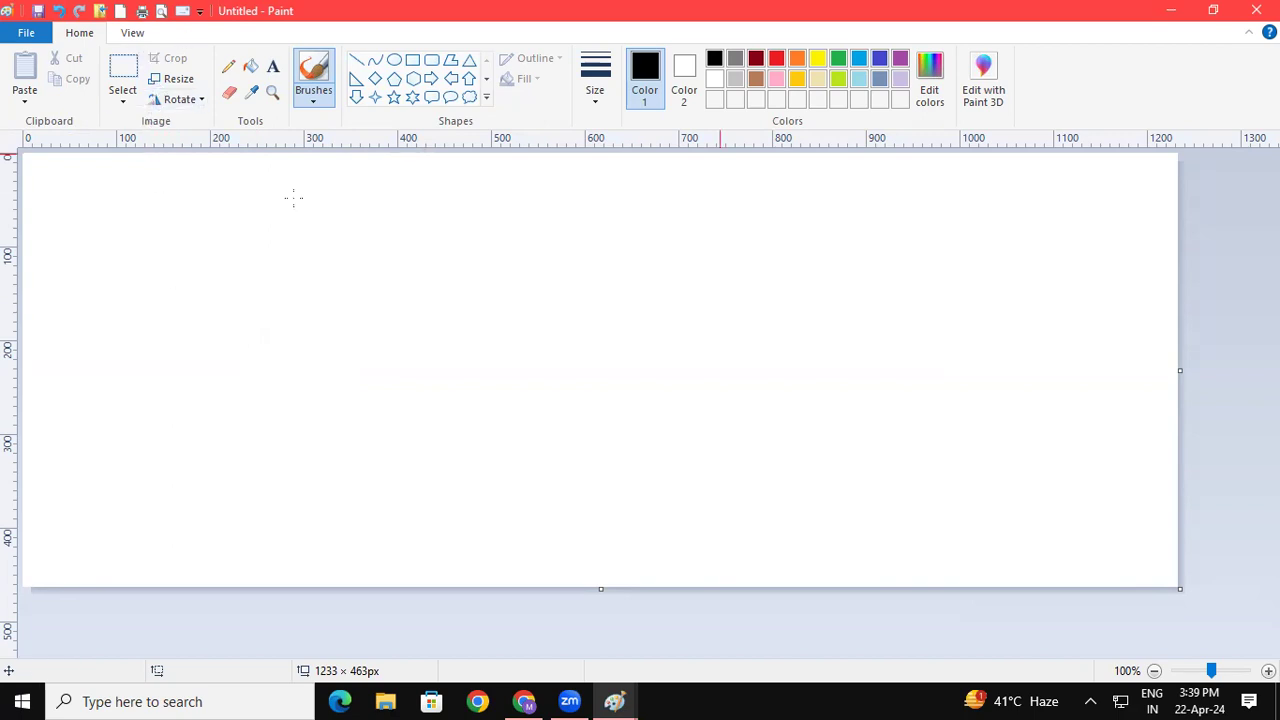
Set the Quick Access Toolbar to show below the ribbon.
{"action": "left_click", "coordinate": [200, 11]}
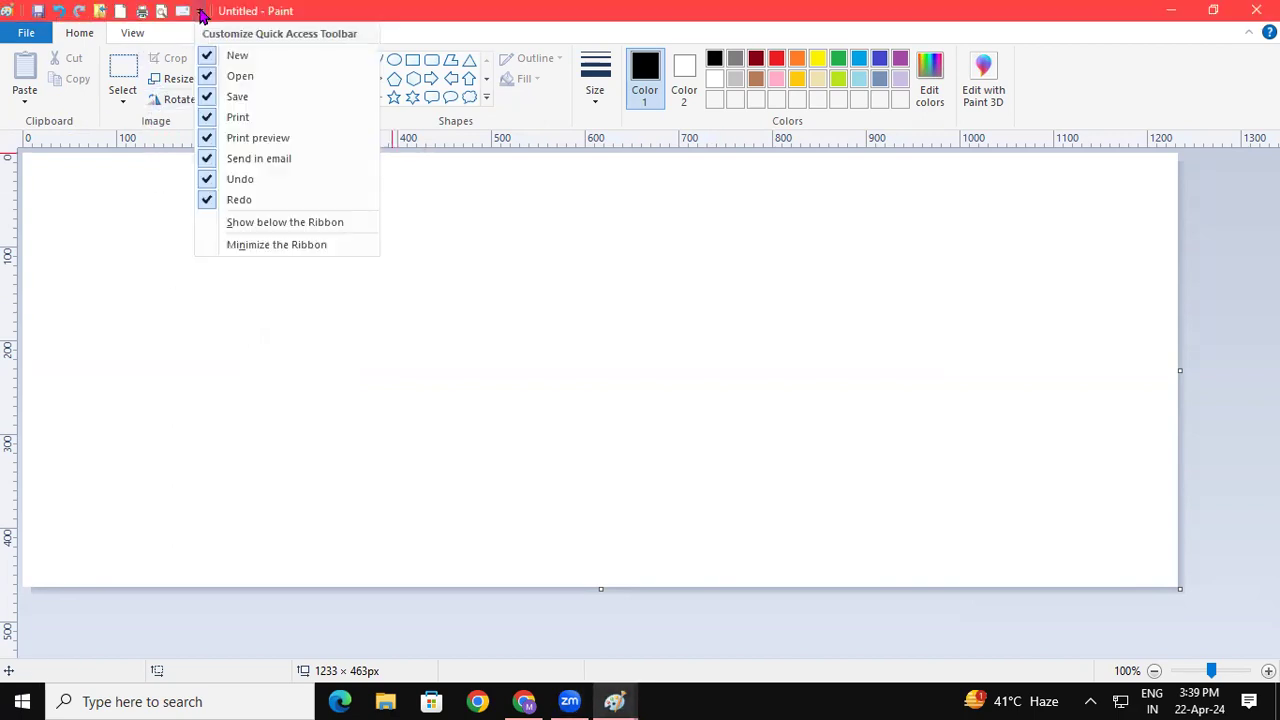
{"action": "left_click", "coordinate": [257, 228]}
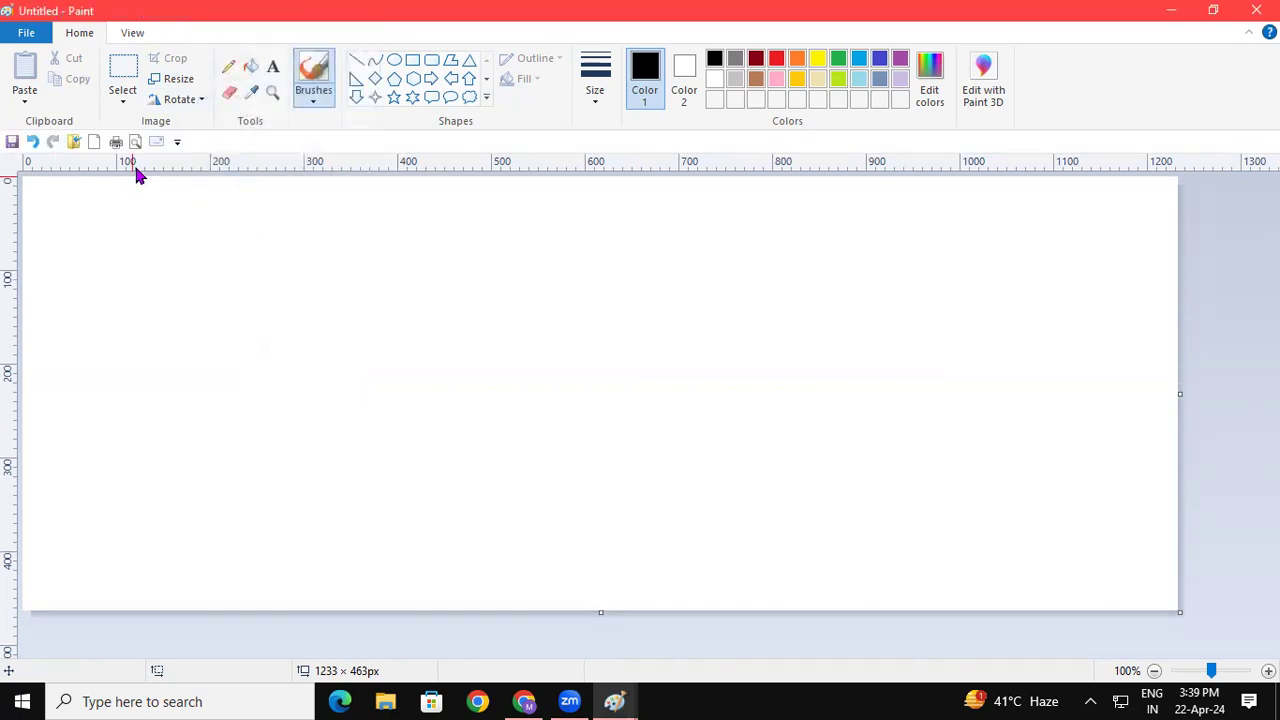
{"action": "left_click", "coordinate": [177, 142]}
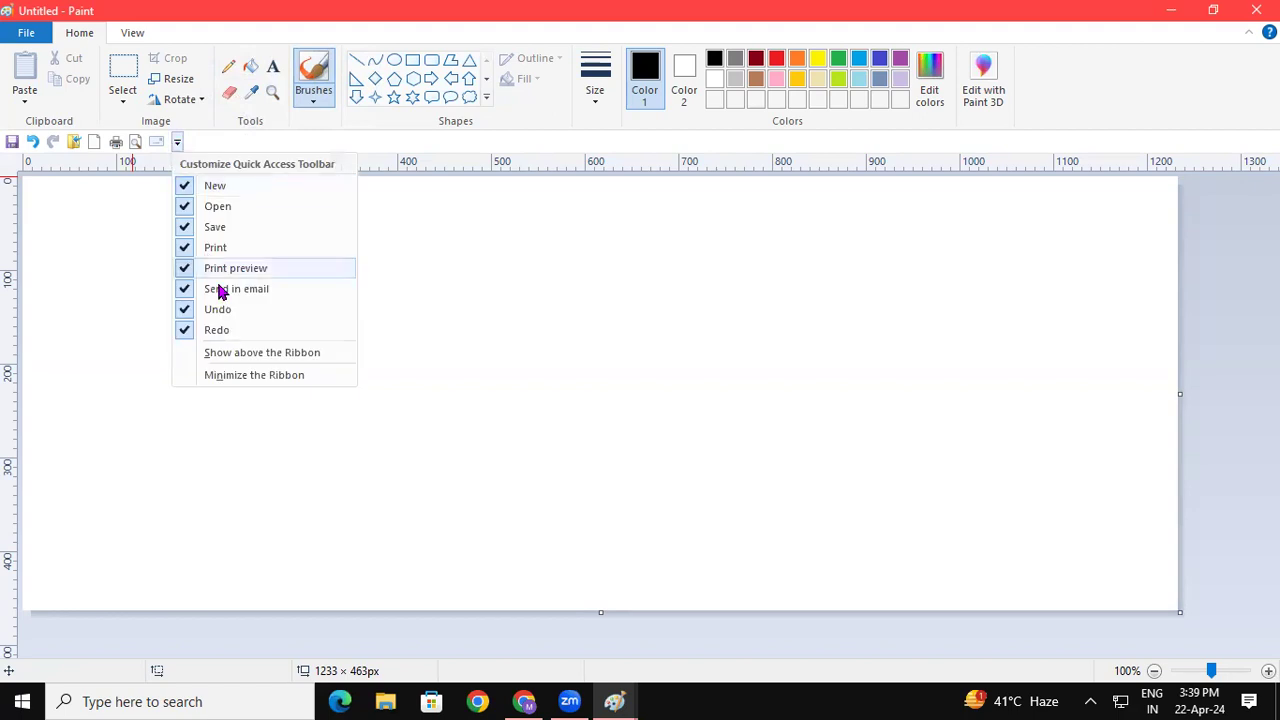
{"action": "left_click", "coordinate": [383, 355]}
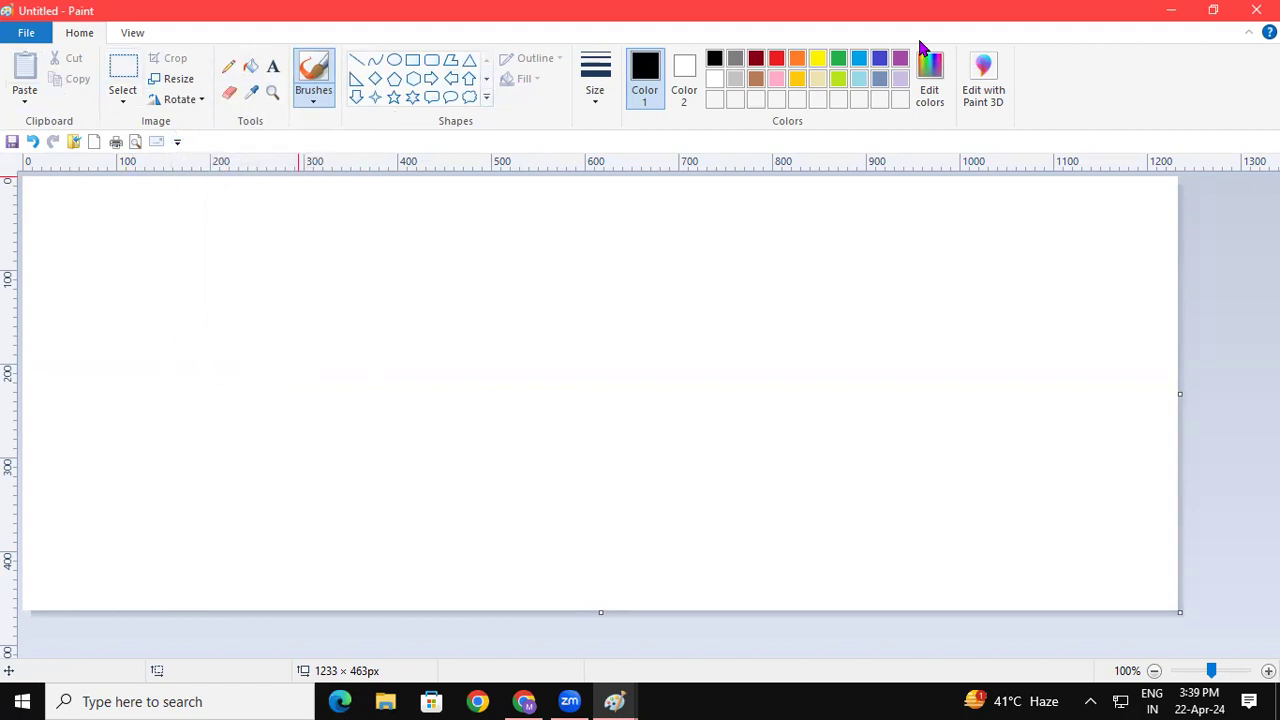
Minimize and restore the ribbon, first through the ribbon's own options and again starting from the Quick Access Toolbar's customization options.
{"action": "right_click", "coordinate": [133, 40]}
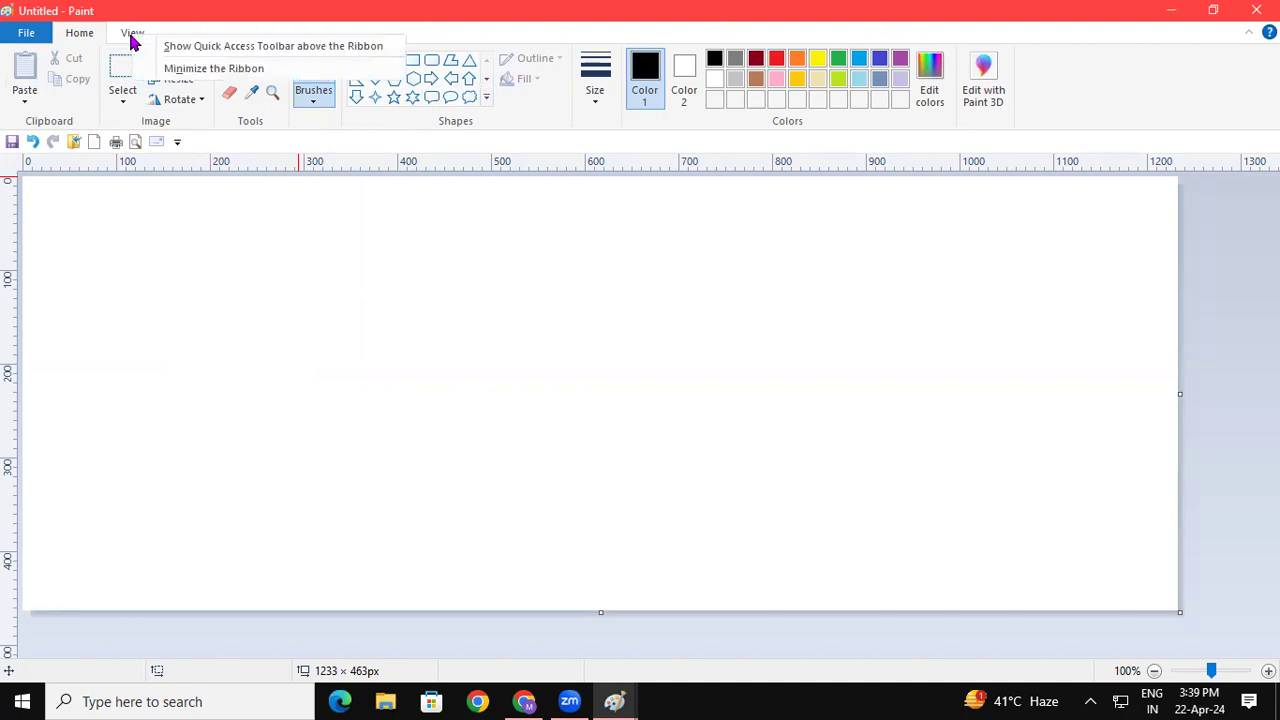
{"action": "left_click", "coordinate": [195, 67]}
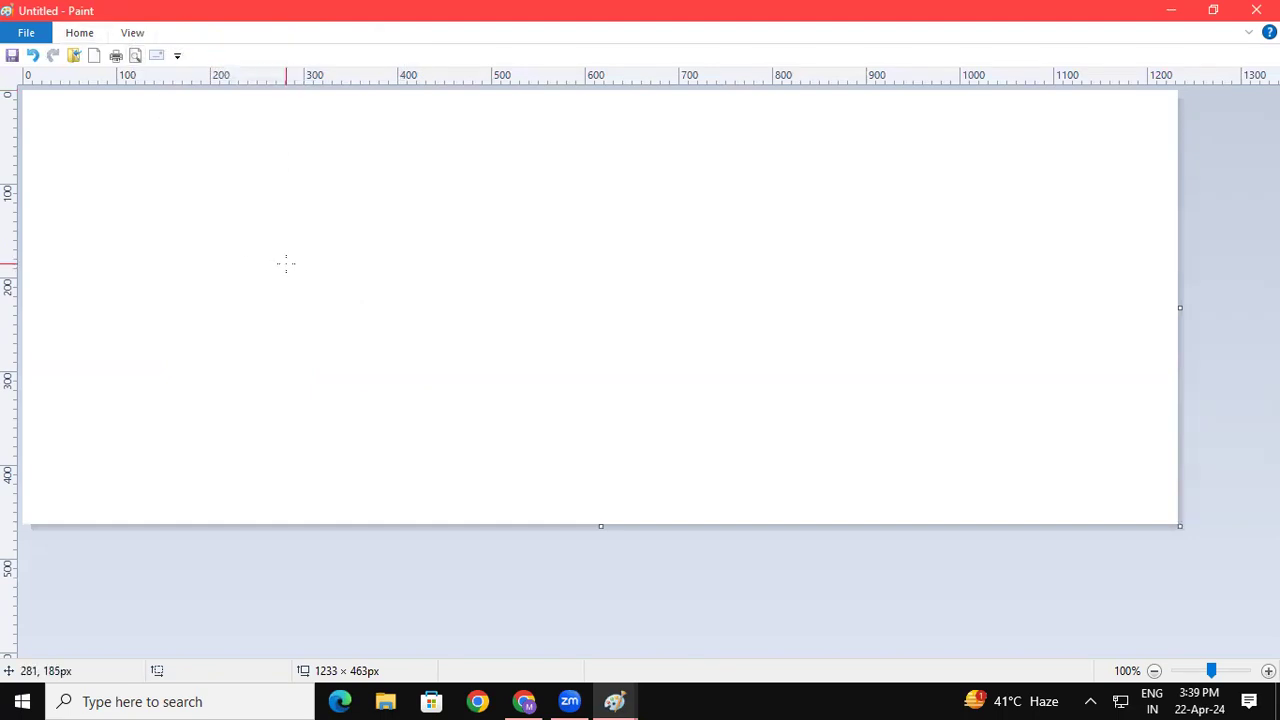
{"action": "right_click", "coordinate": [118, 40]}
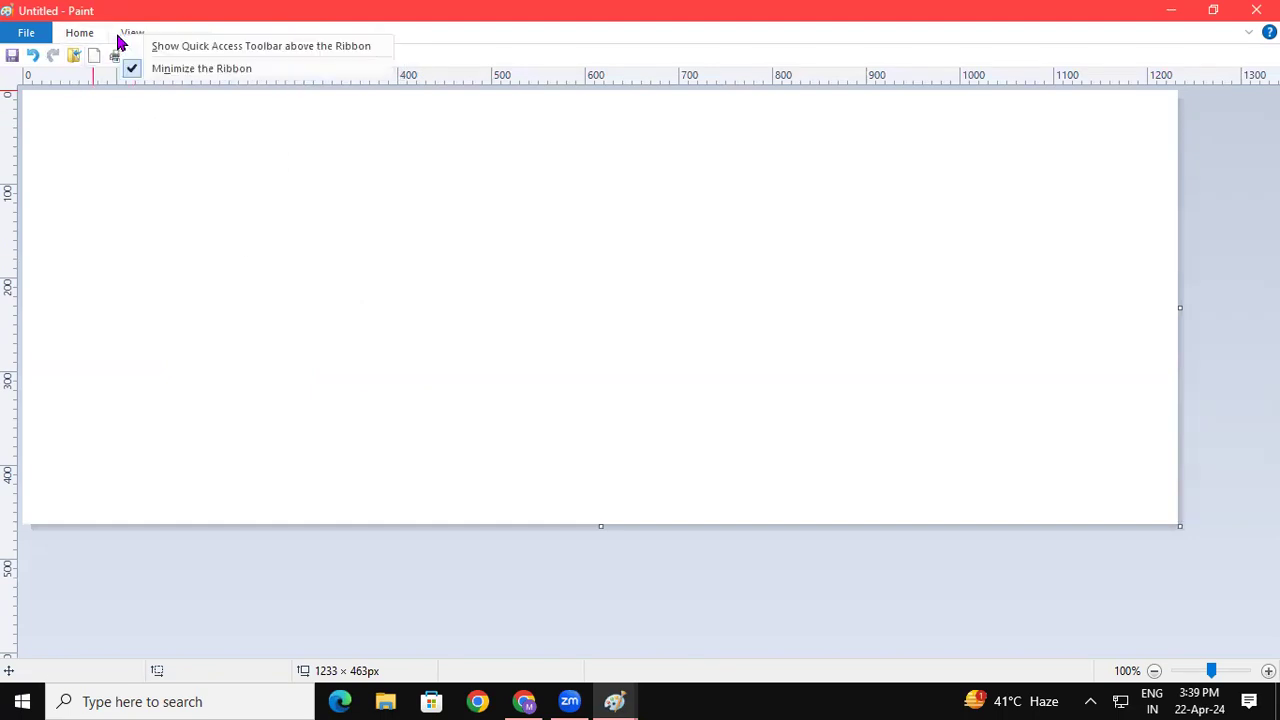
{"action": "left_click", "coordinate": [155, 70]}
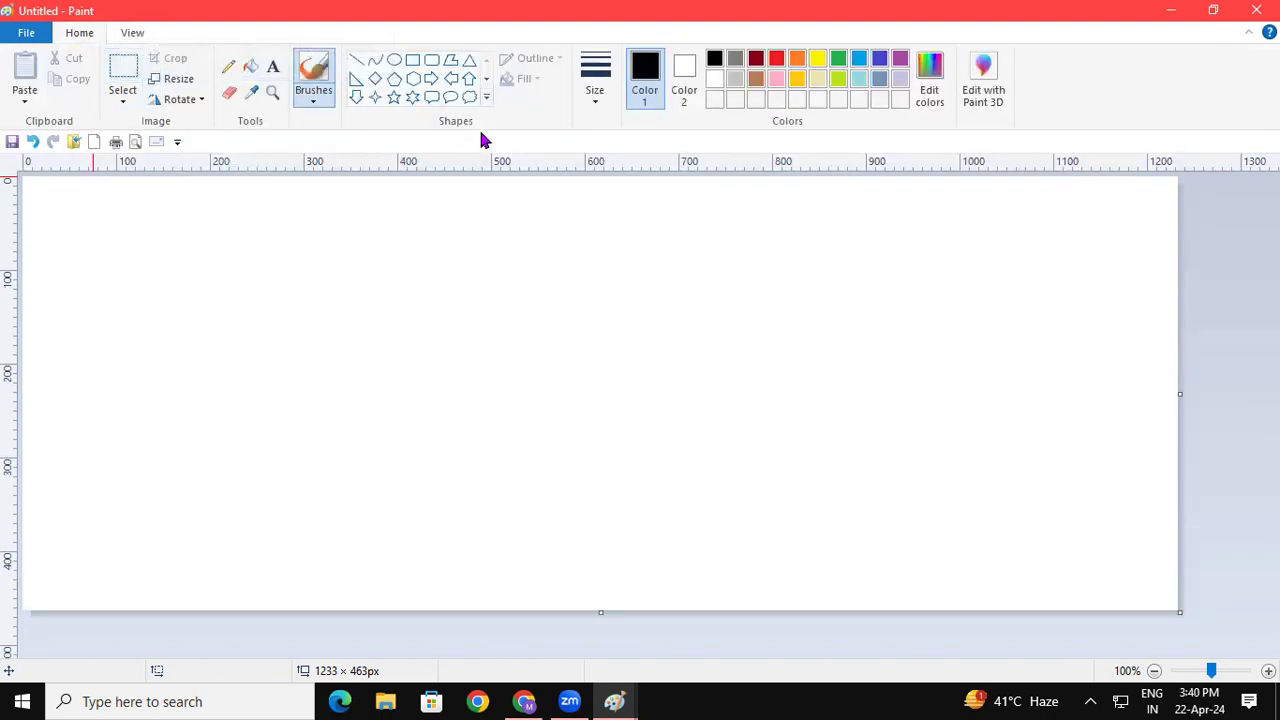
{"action": "left_click", "coordinate": [177, 143]}
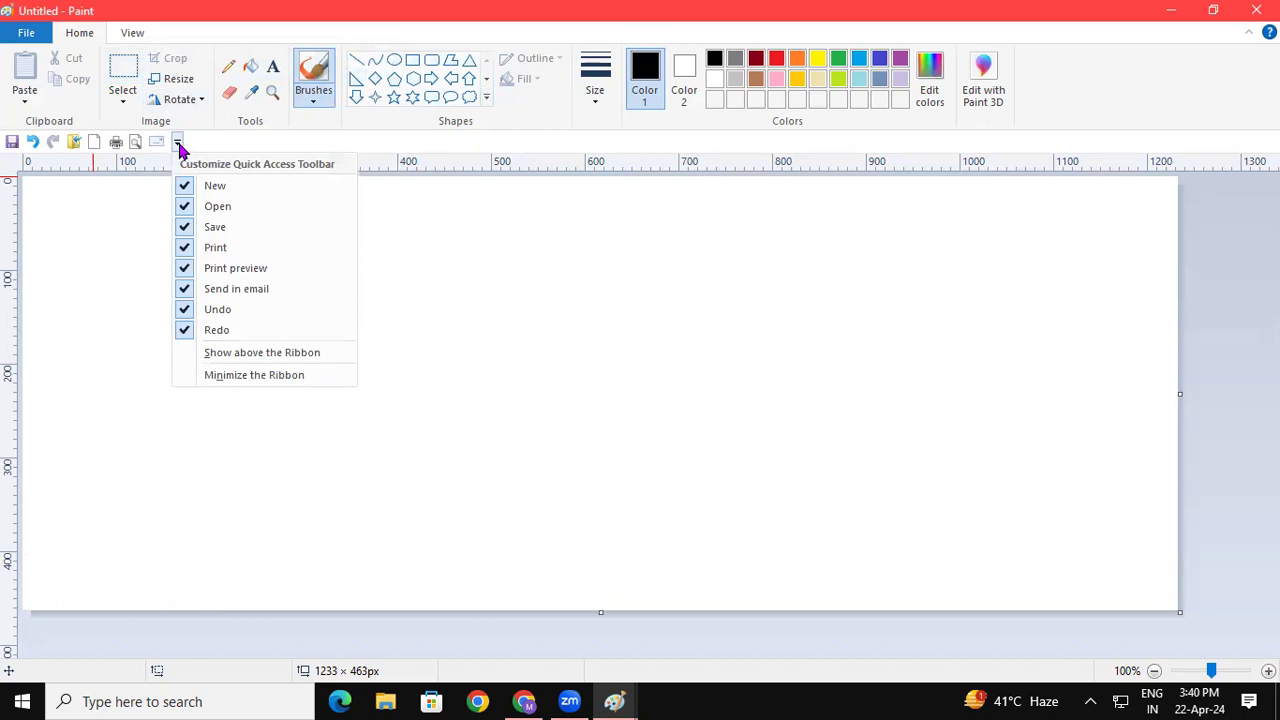
{"action": "left_click", "coordinate": [224, 380]}
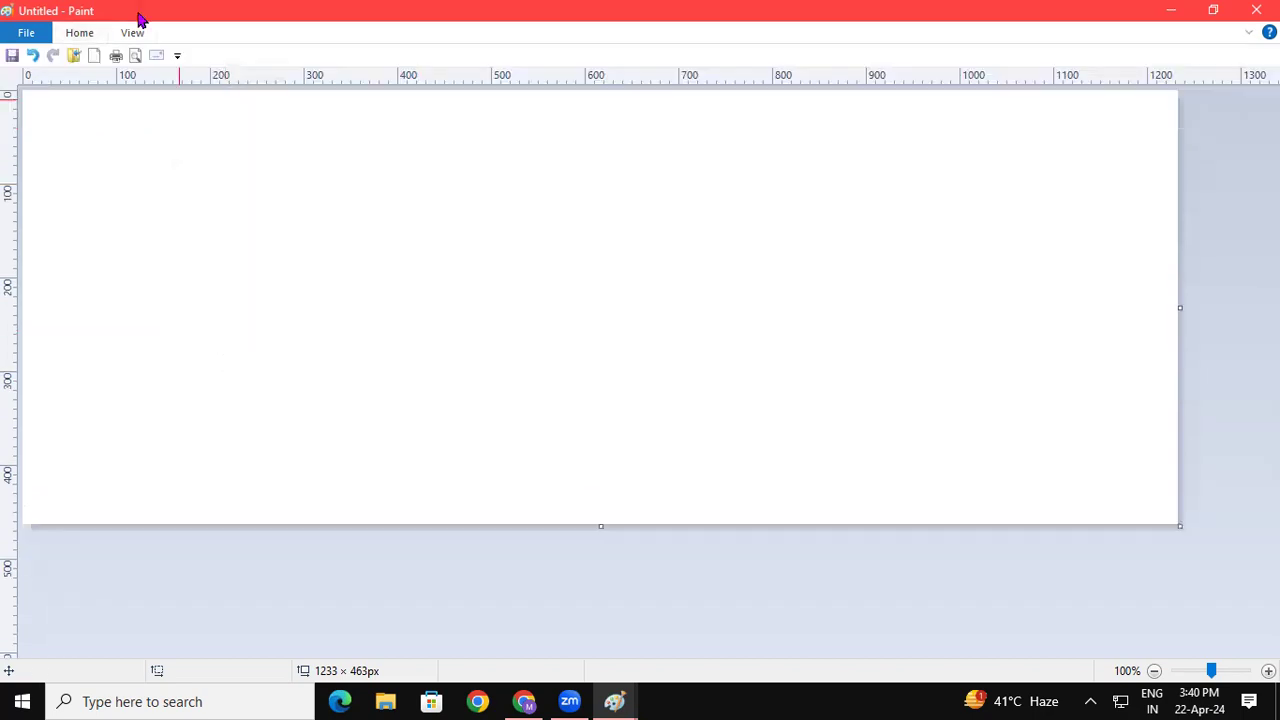
{"action": "left_click", "coordinate": [177, 60]}
{"action": "left_click", "coordinate": [212, 289]}
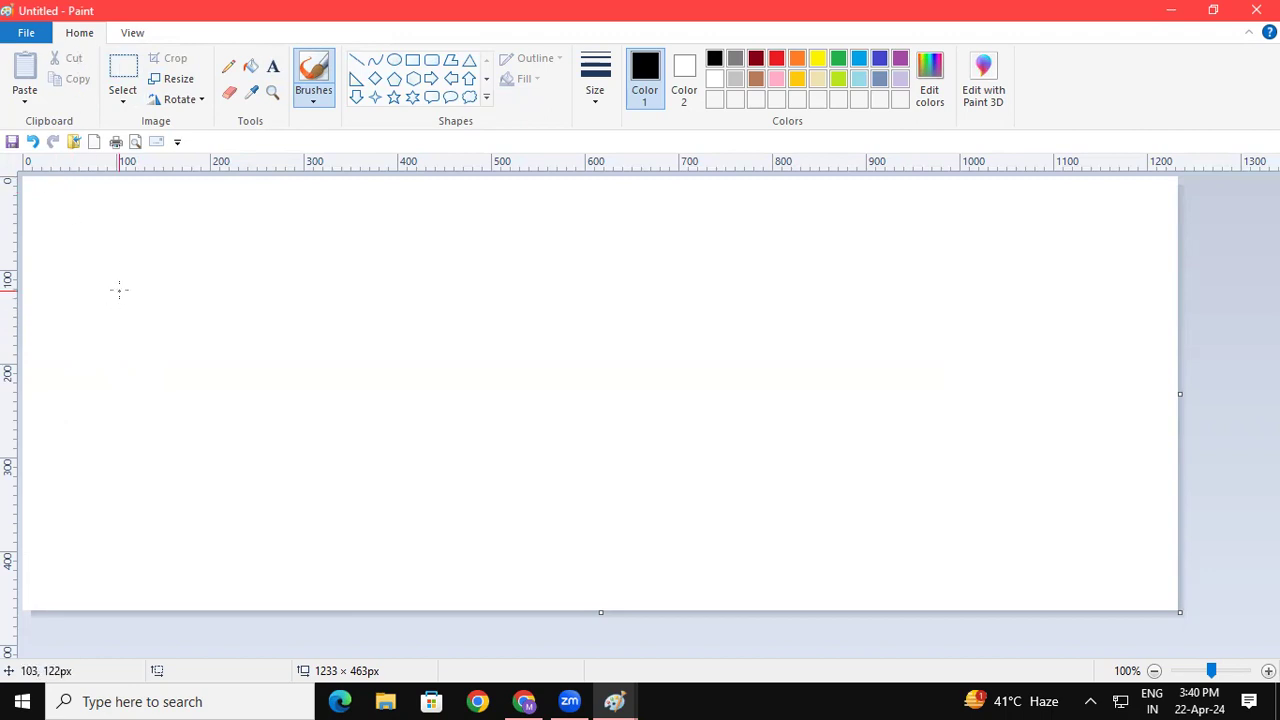
Draw a six-point star about 124 × 139 px and move it near the right edge of the canvas.
{"action": "left_click", "coordinate": [412, 98]}
{"action": "left_click_drag", "start_coordinate": [326, 250], "coordinate": [444, 381]}
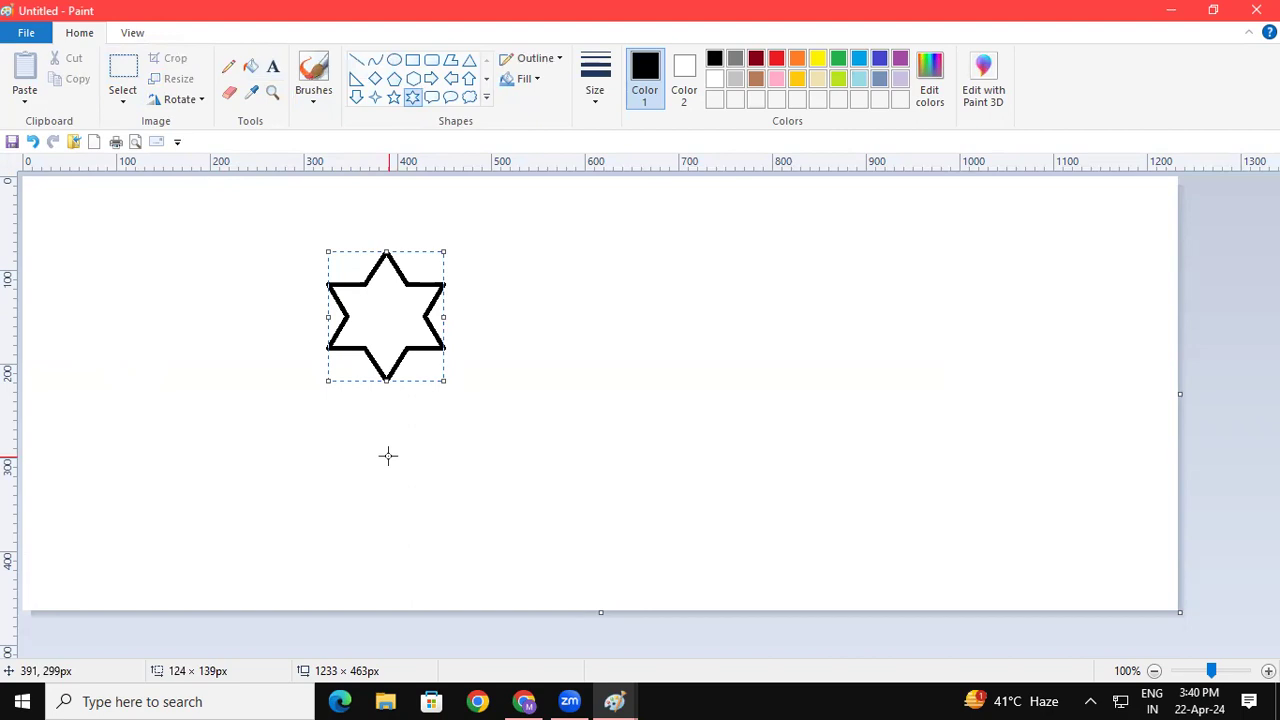
{"action": "left_click_drag", "start_coordinate": [371, 309], "coordinate": [1044, 430]}
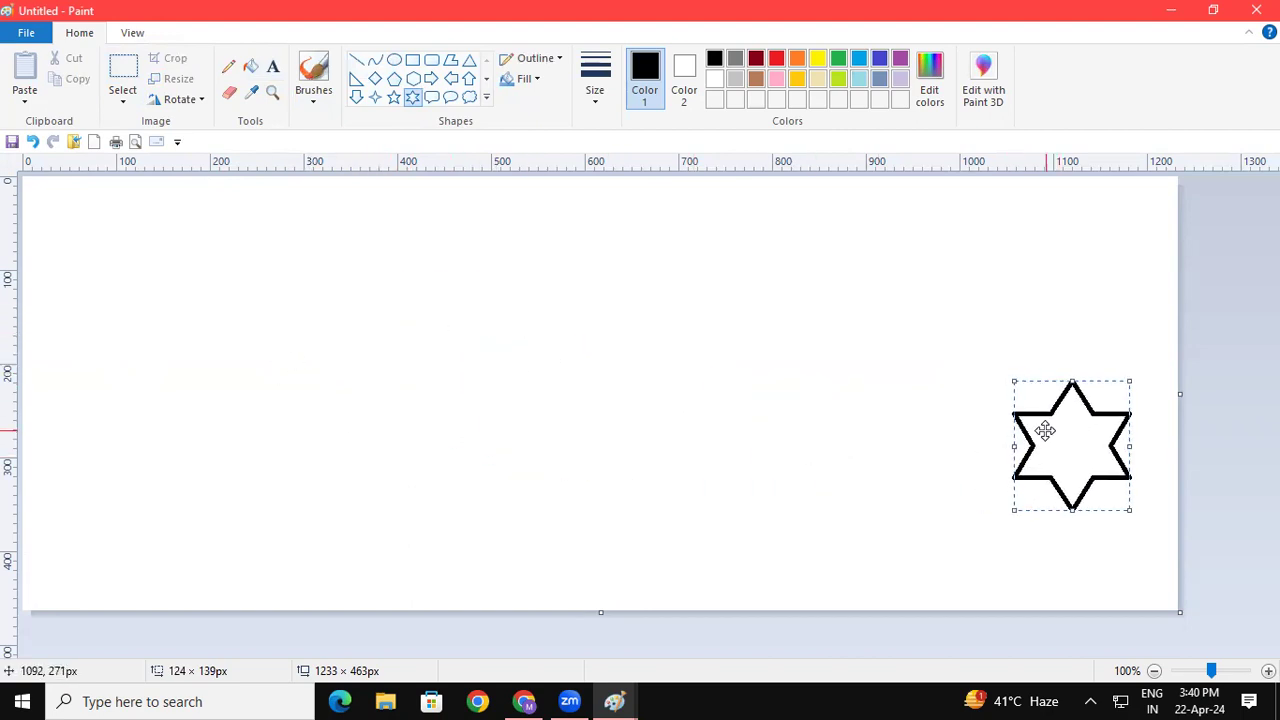
{"action": "left_click", "coordinate": [780, 431]}
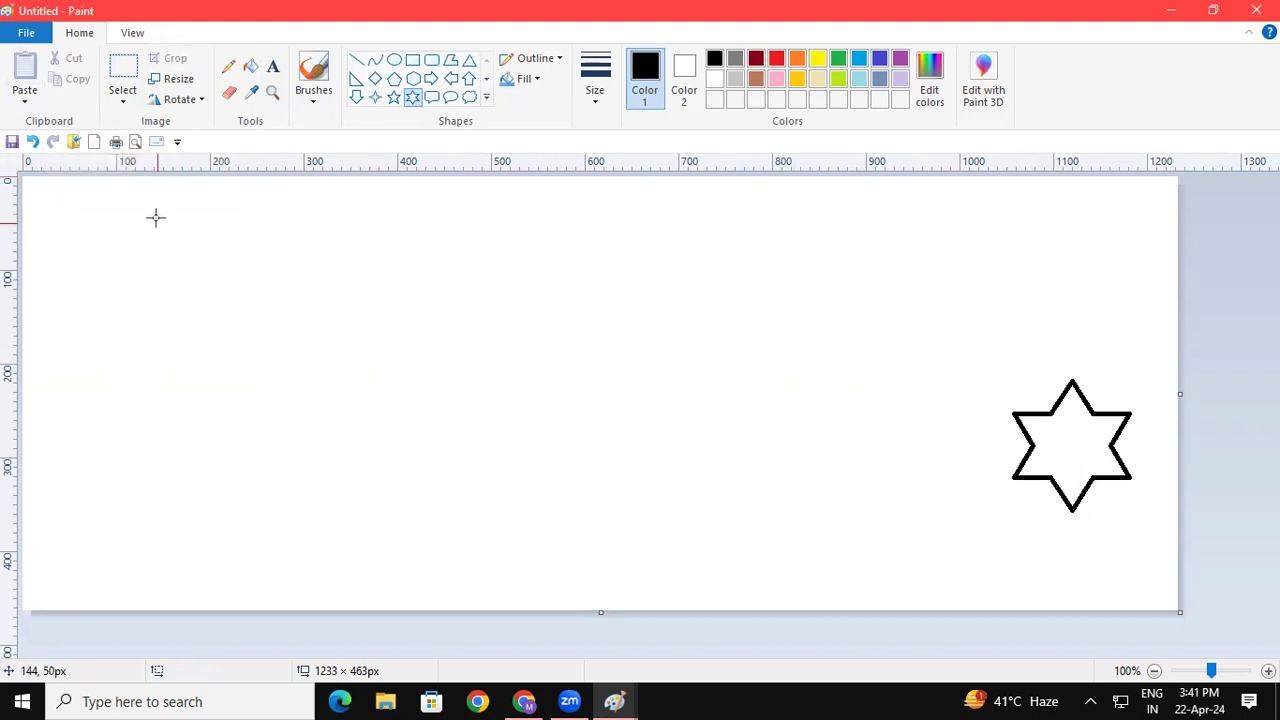
Cut the star using a rectangular selection of about 162 × 146 px and paste it back onto the canvas.
{"action": "left_click", "coordinate": [118, 104]}
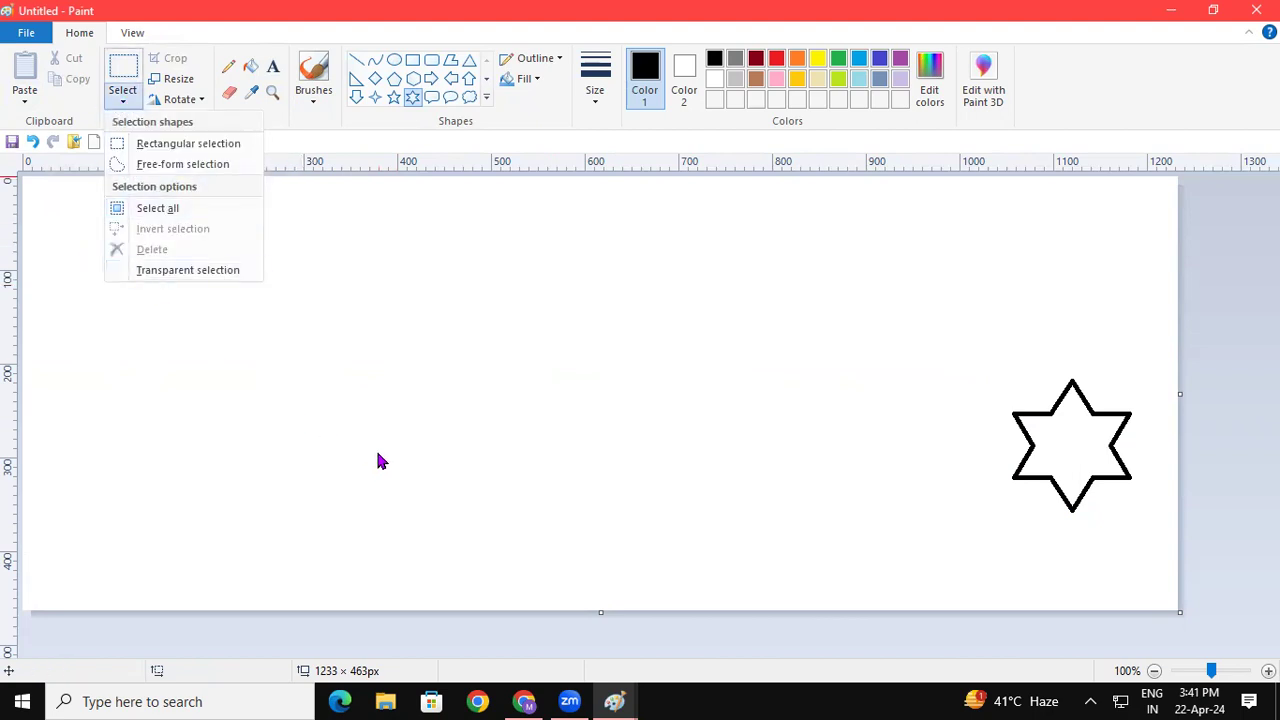
{"action": "left_click", "coordinate": [183, 146]}
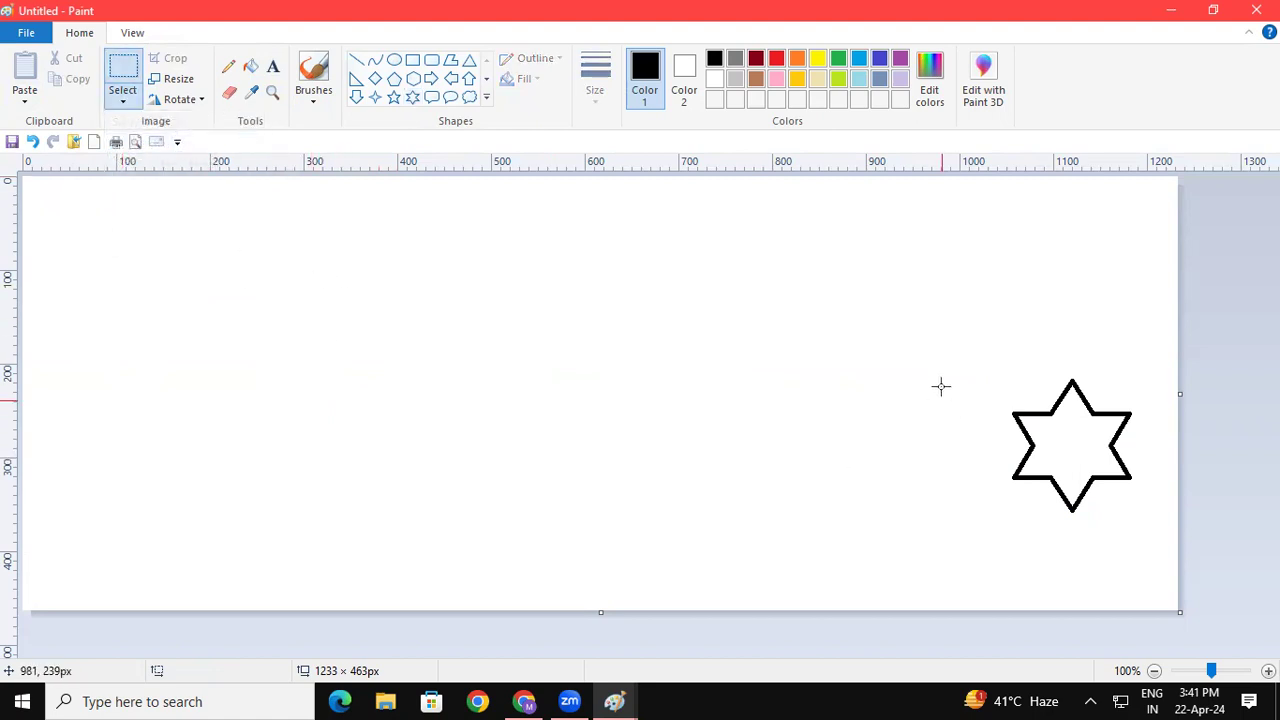
{"action": "mouse_move", "coordinate": [1040, 406]}
{"action": "left_mouse_down"}
{"action": "mouse_move", "coordinate": [1136, 521]}
{"action": "mouse_move", "coordinate": [1148, 517]}
{"action": "left_mouse_up"}
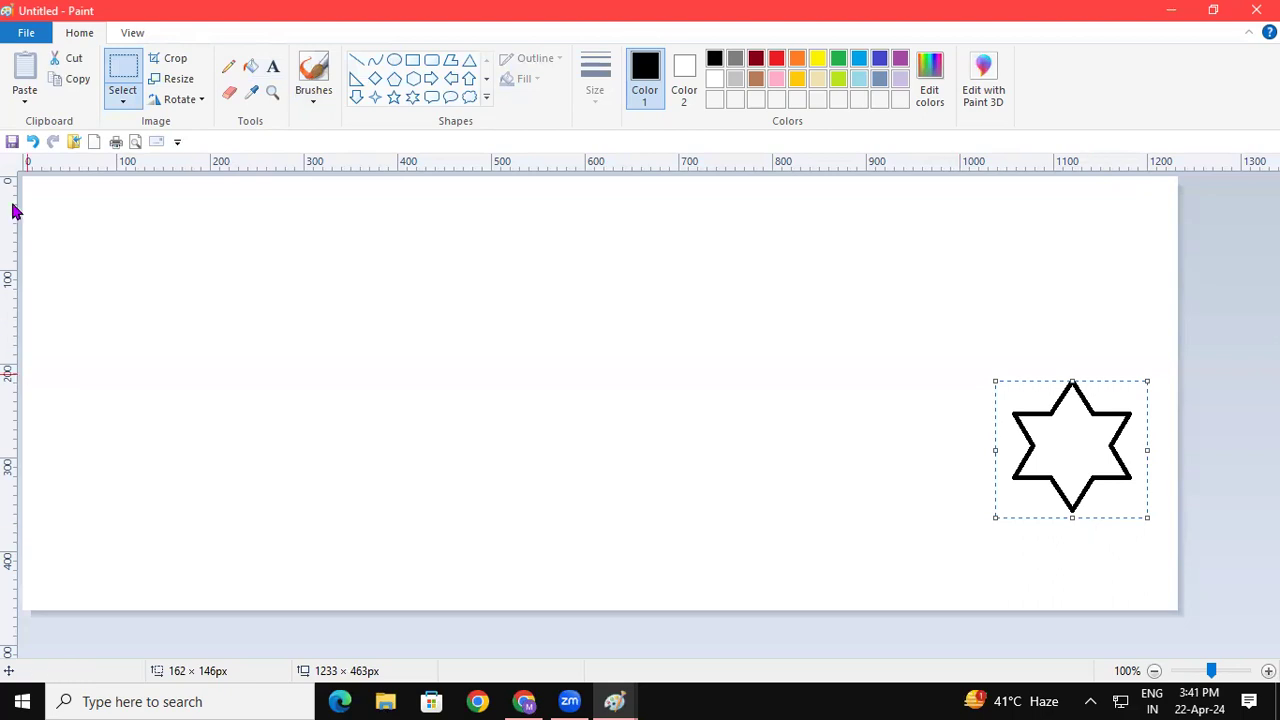
{"action": "left_click", "coordinate": [68, 62]}
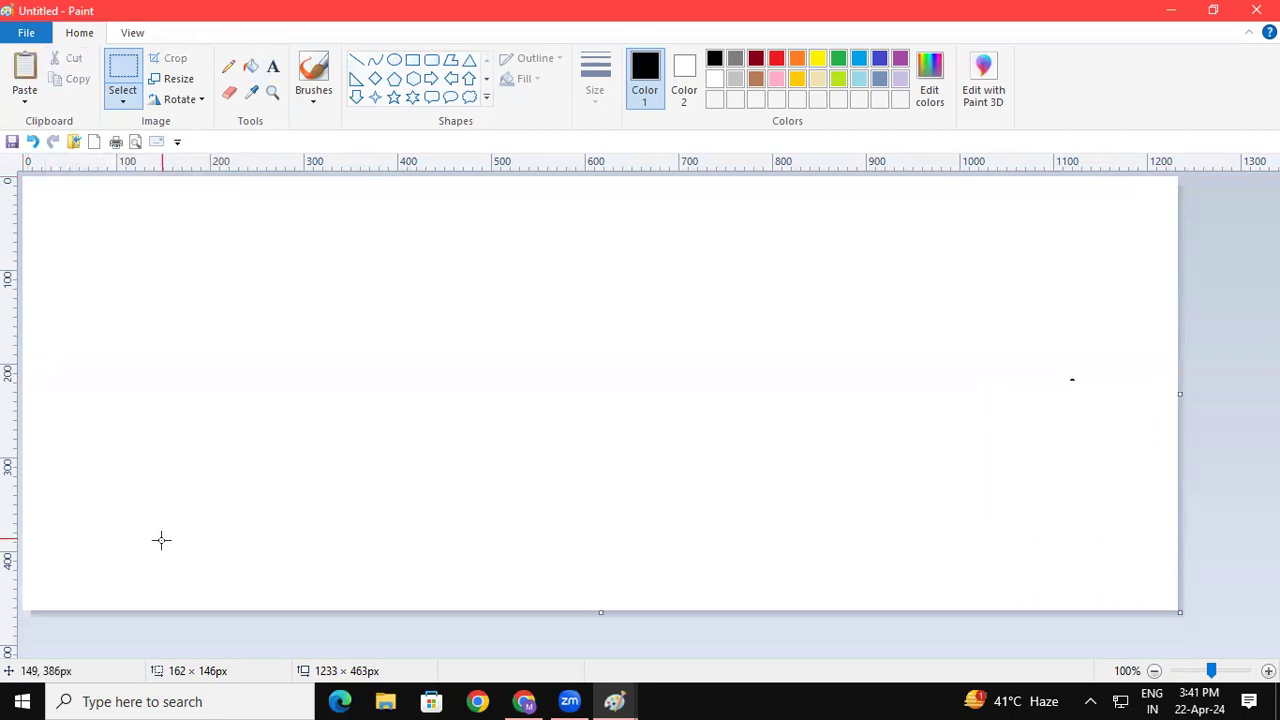
{"action": "left_click", "coordinate": [26, 70]}
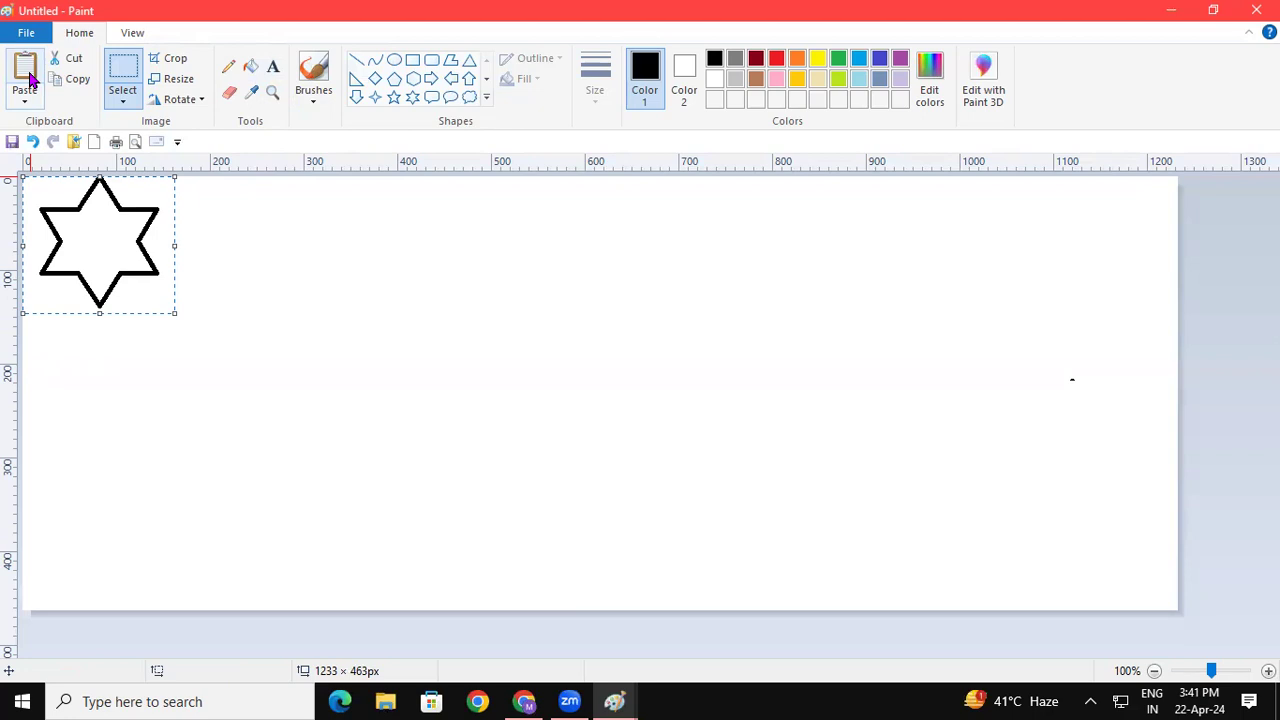
Copy the pasted star and spread duplicates across the canvas until there are twelve stars.
{"action": "left_click", "coordinate": [80, 86]}
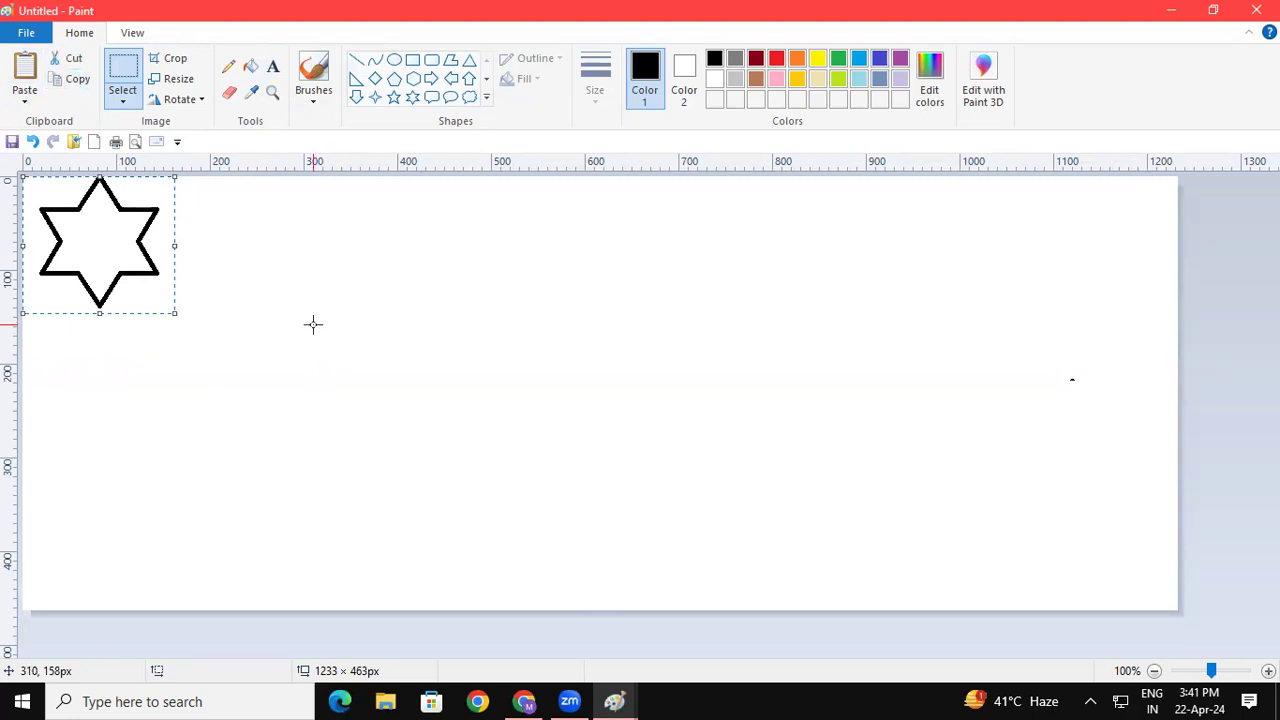
{"action": "mouse_move", "coordinate": [124, 250]}
{"action": "left_mouse_down"}
{"action": "mouse_move", "coordinate": [229, 382]}
{"action": "mouse_move", "coordinate": [275, 399]}
{"action": "mouse_move", "coordinate": [616, 429]}
{"action": "mouse_move", "coordinate": [634, 452]}
{"action": "mouse_move", "coordinate": [730, 472]}
{"action": "mouse_move", "coordinate": [887, 482]}
{"action": "mouse_move", "coordinate": [997, 470]}
{"action": "mouse_move", "coordinate": [953, 317]}
{"action": "mouse_move", "coordinate": [964, 326]}
{"action": "mouse_move", "coordinate": [927, 329]}
{"action": "mouse_move", "coordinate": [369, 271]}
{"action": "left_mouse_up"}
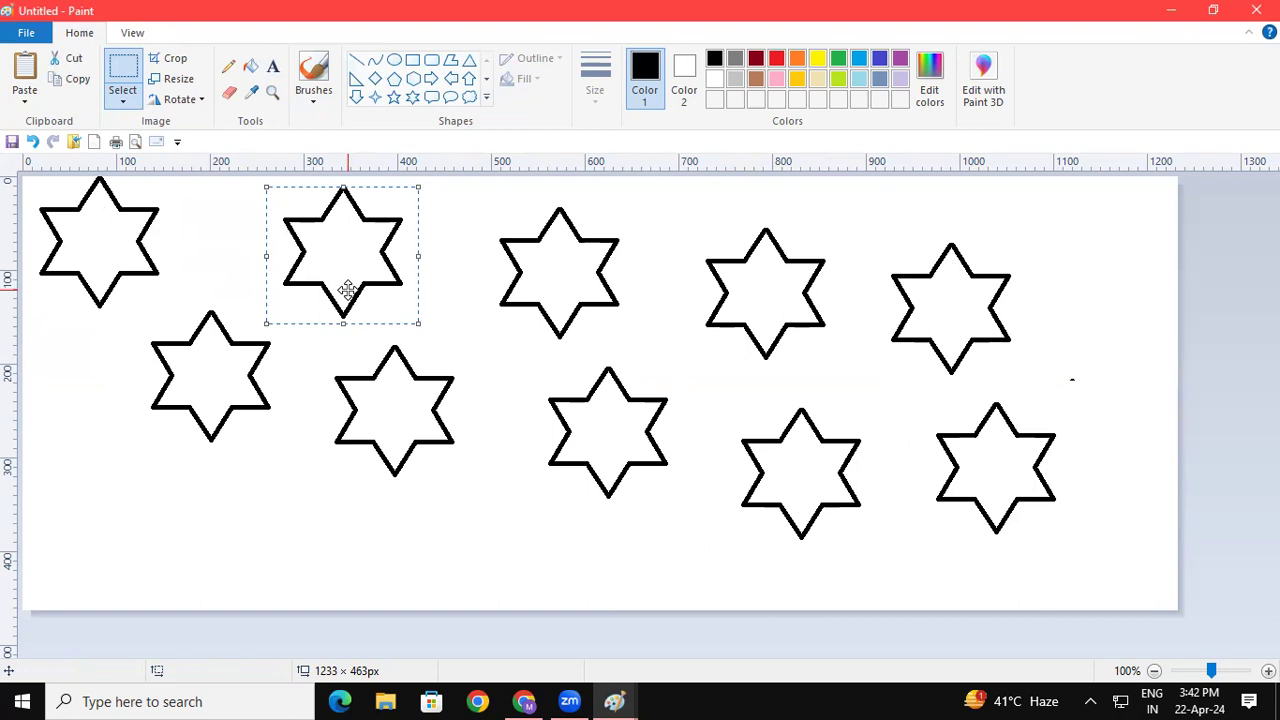
{"action": "mouse_move", "coordinate": [347, 290]}
{"action": "left_mouse_down"}
{"action": "mouse_move", "coordinate": [120, 536]}
{"action": "mouse_move", "coordinate": [263, 583]}
{"action": "mouse_move", "coordinate": [347, 562]}
{"action": "mouse_move", "coordinate": [322, 542]}
{"action": "left_mouse_up"}
{"action": "left_click", "coordinate": [487, 543]}
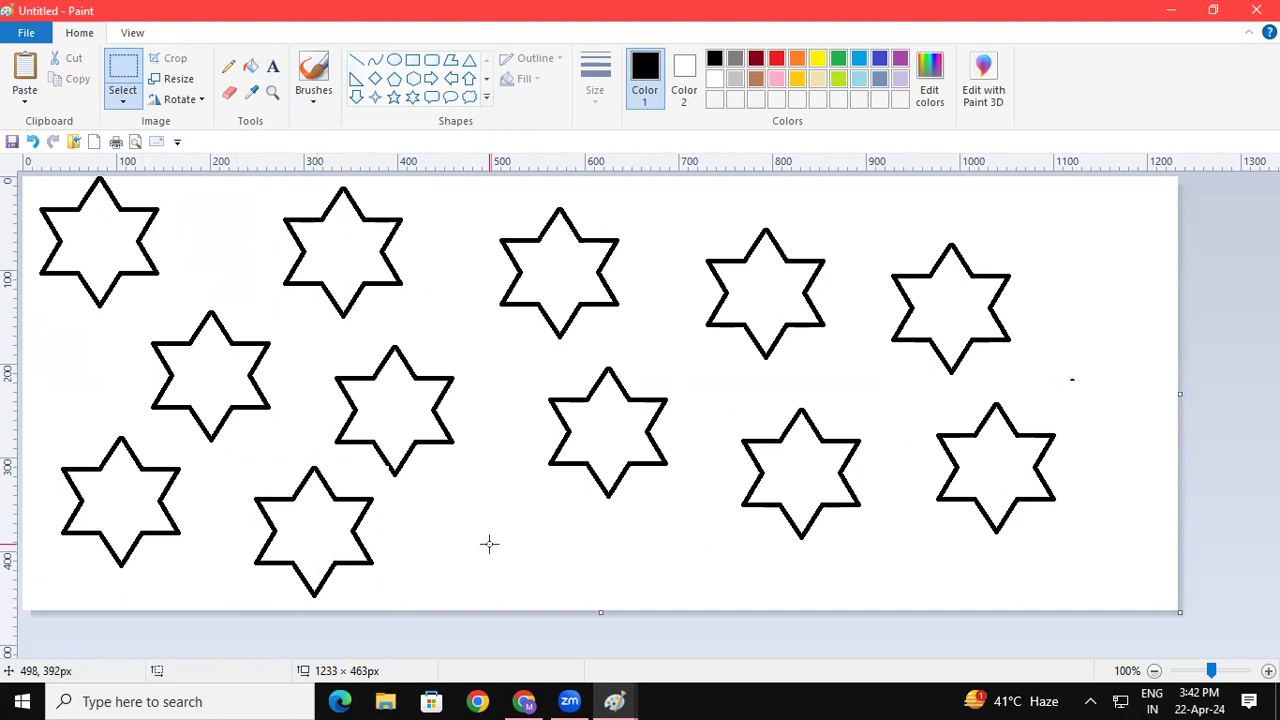
Enlarge the canvas freehand to about 1298 × 517 px.
{"action": "left_click_drag", "start_coordinate": [600, 613], "coordinate": [593, 661]}
{"action": "left_click_drag", "start_coordinate": [1181, 417], "coordinate": [1211, 446]}
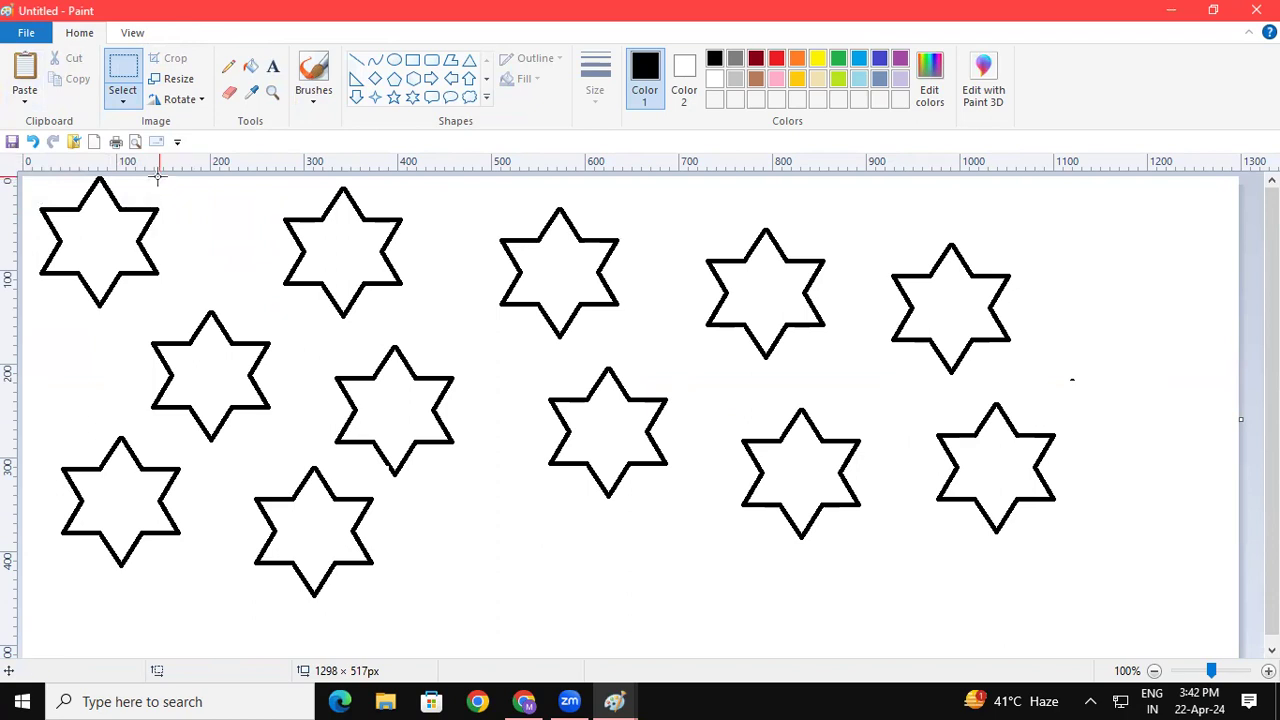
{"action": "left_click", "coordinate": [25, 100]}
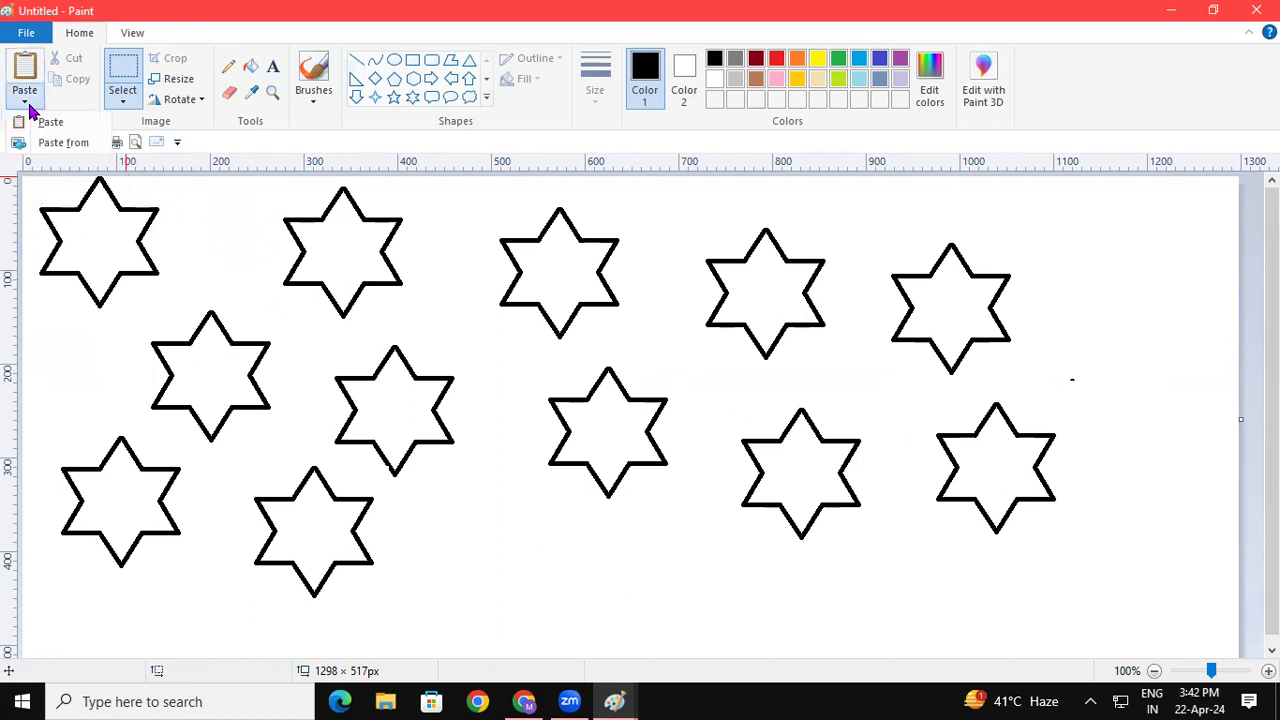
{"action": "left_click", "coordinate": [63, 145]}
{"action": "left_click", "coordinate": [531, 470]}
Delete everything on the canvas and draw an upright rectangle about 180 × 215 px near its middle.
{"action": "key", "text": "ctrl+a"}
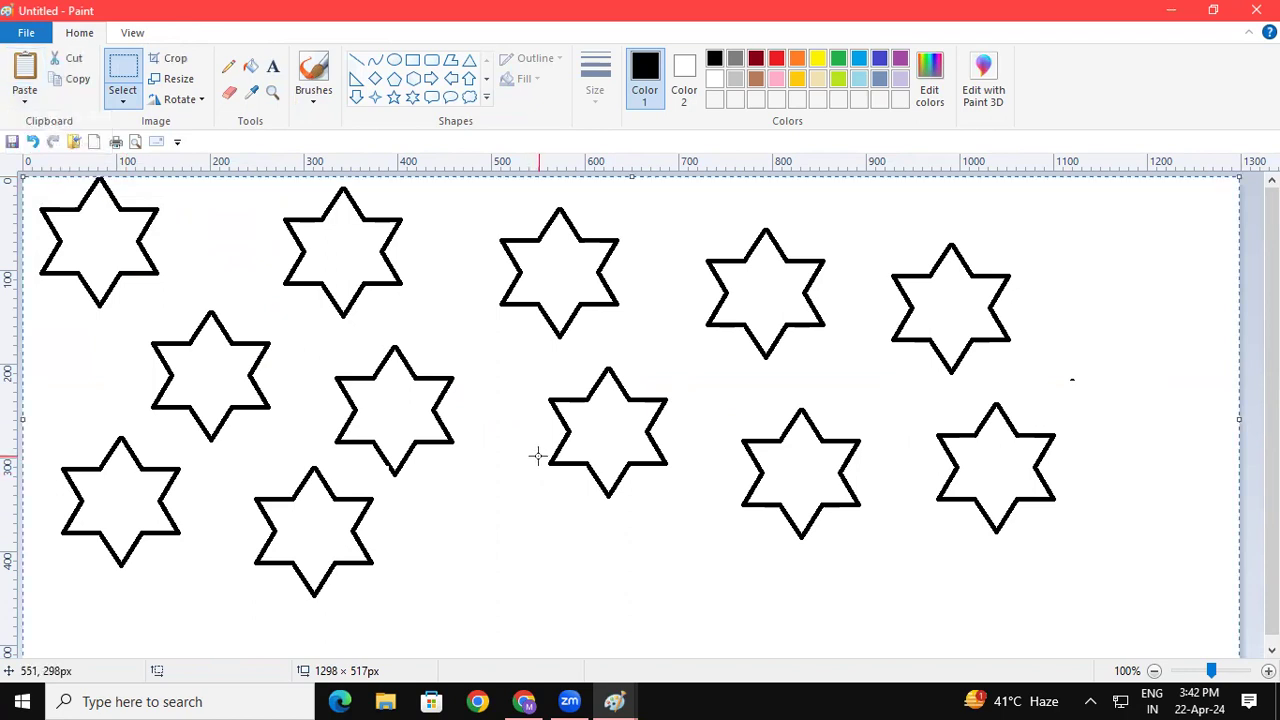
{"action": "key", "text": "Delete"}
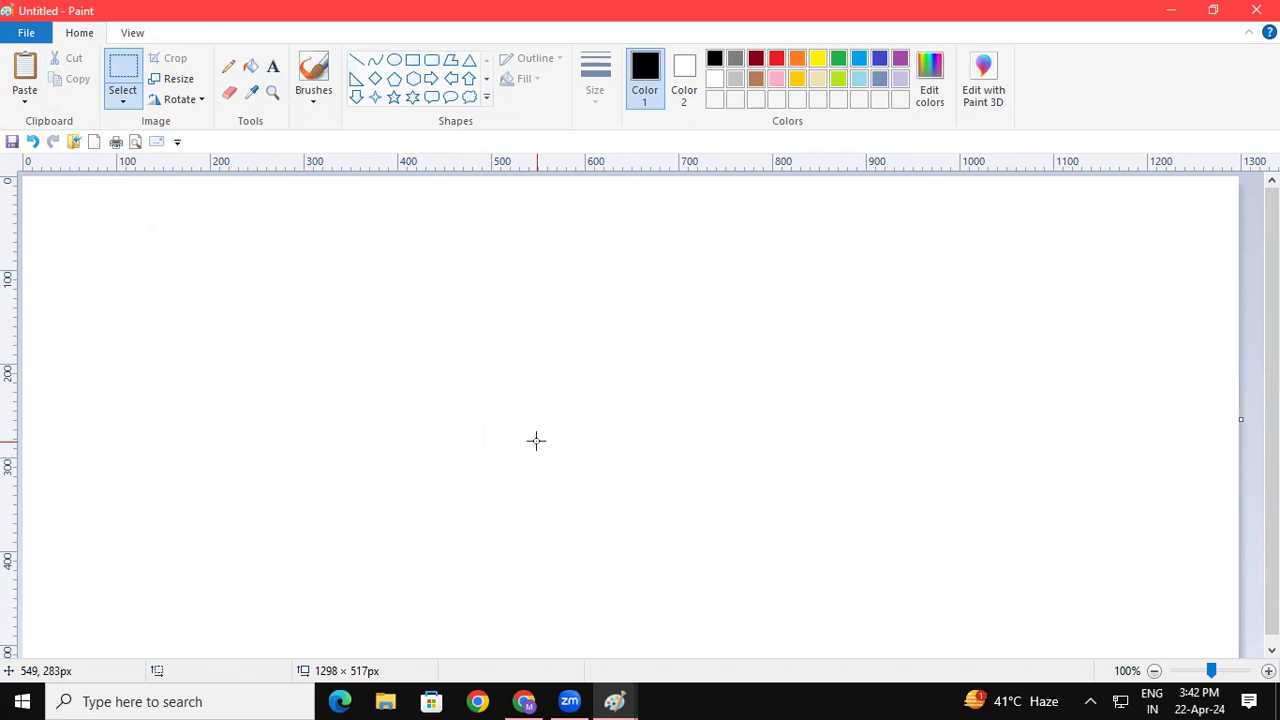
{"action": "left_click", "coordinate": [412, 59]}
{"action": "left_click_drag", "start_coordinate": [438, 259], "coordinate": [605, 461]}
{"action": "left_click", "coordinate": [815, 461]}
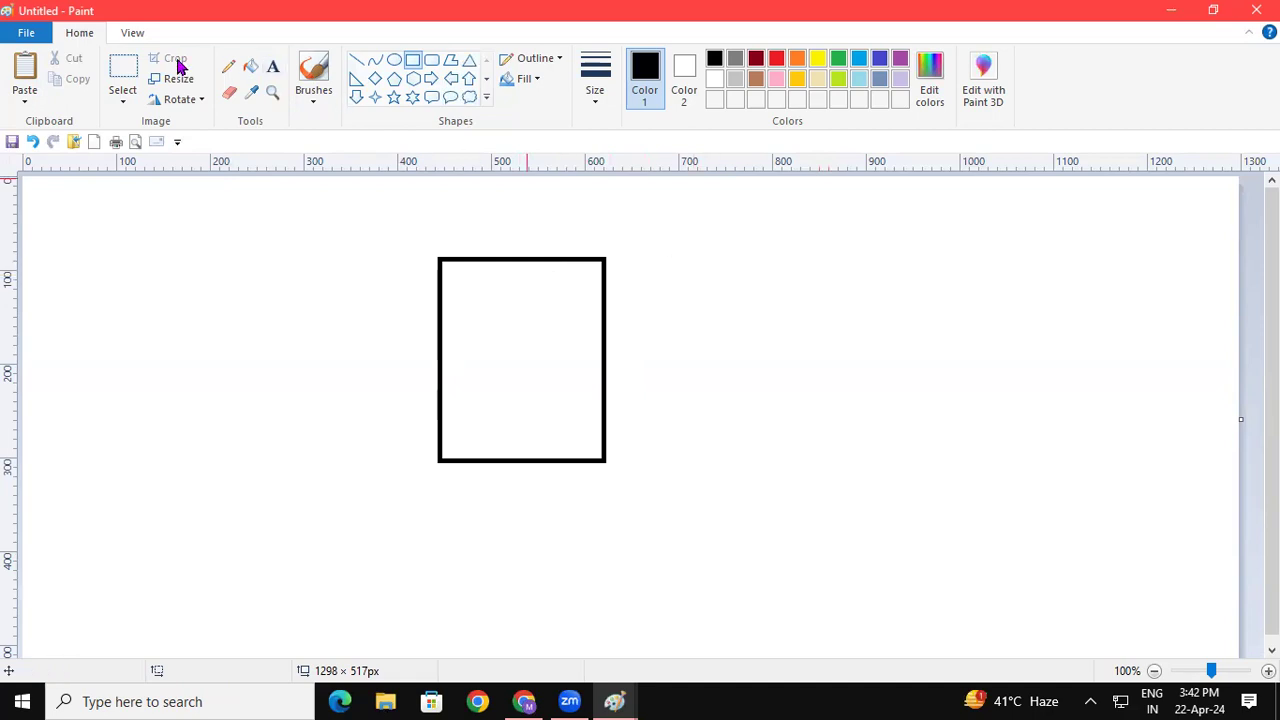
Paste the red roses picture "download" from the img folder onto the canvas.
{"action": "left_click", "coordinate": [24, 98]}
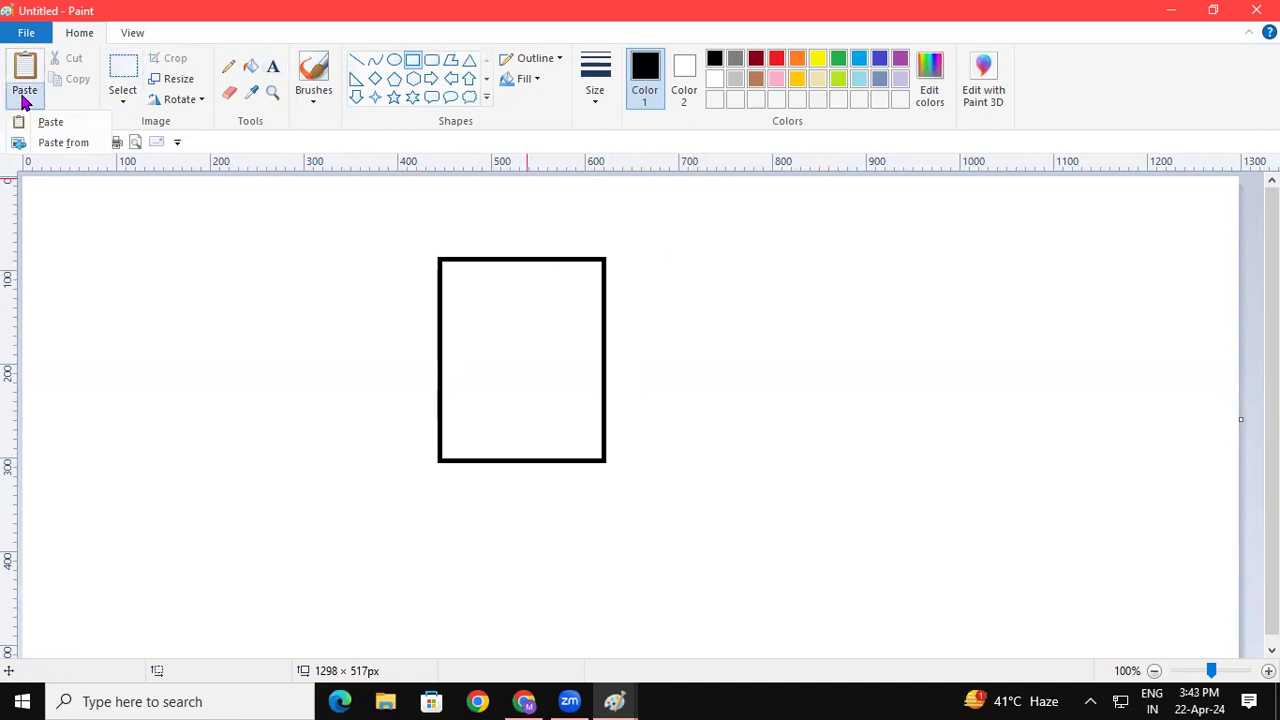
{"action": "left_click", "coordinate": [50, 143]}
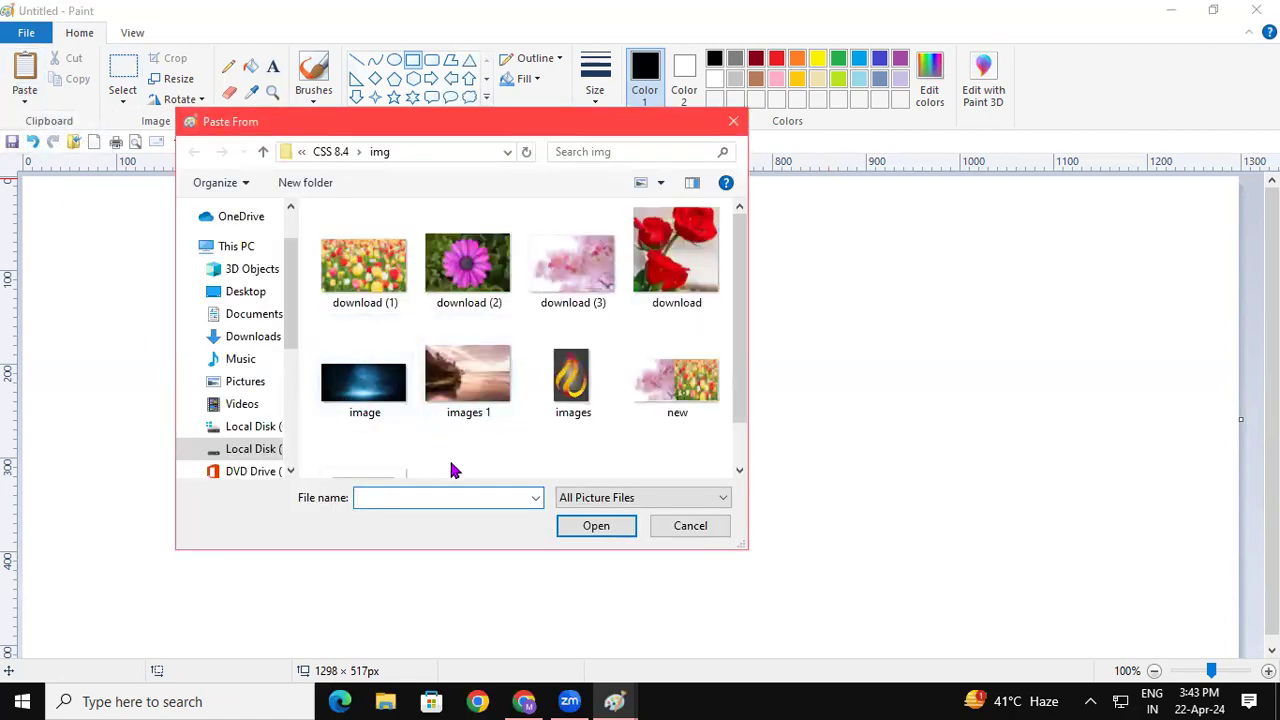
{"action": "left_click", "coordinate": [690, 265]}
{"action": "left_click", "coordinate": [597, 525]}
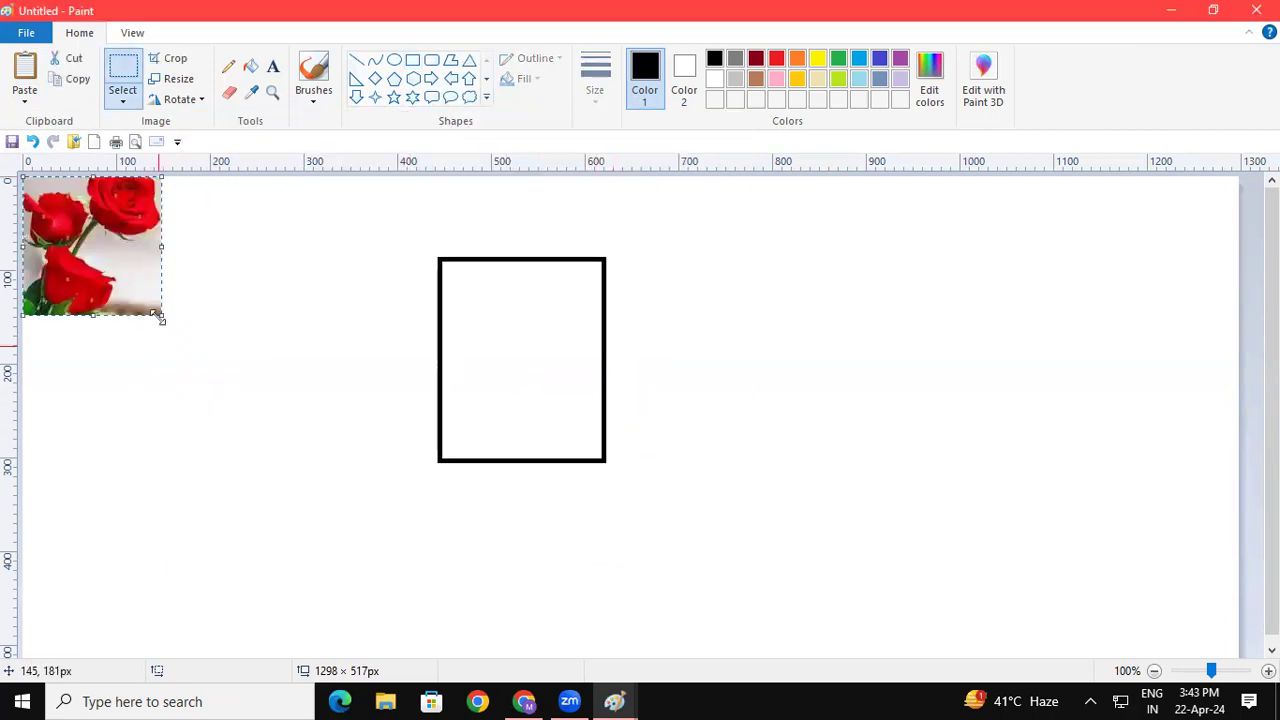
Move the pasted roses picture into the rectangle and resize it to fill the frame.
{"action": "left_click_drag", "start_coordinate": [161, 315], "coordinate": [547, 417]}
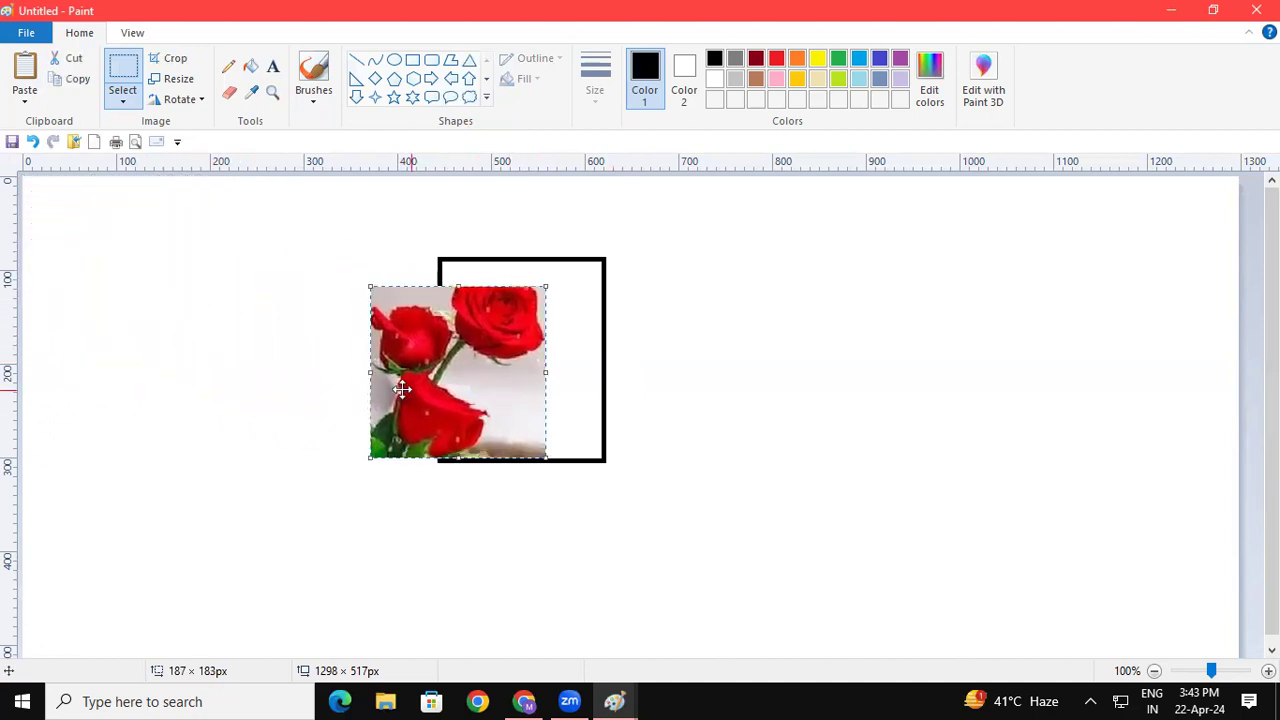
{"action": "left_click_drag", "start_coordinate": [363, 368], "coordinate": [503, 362]}
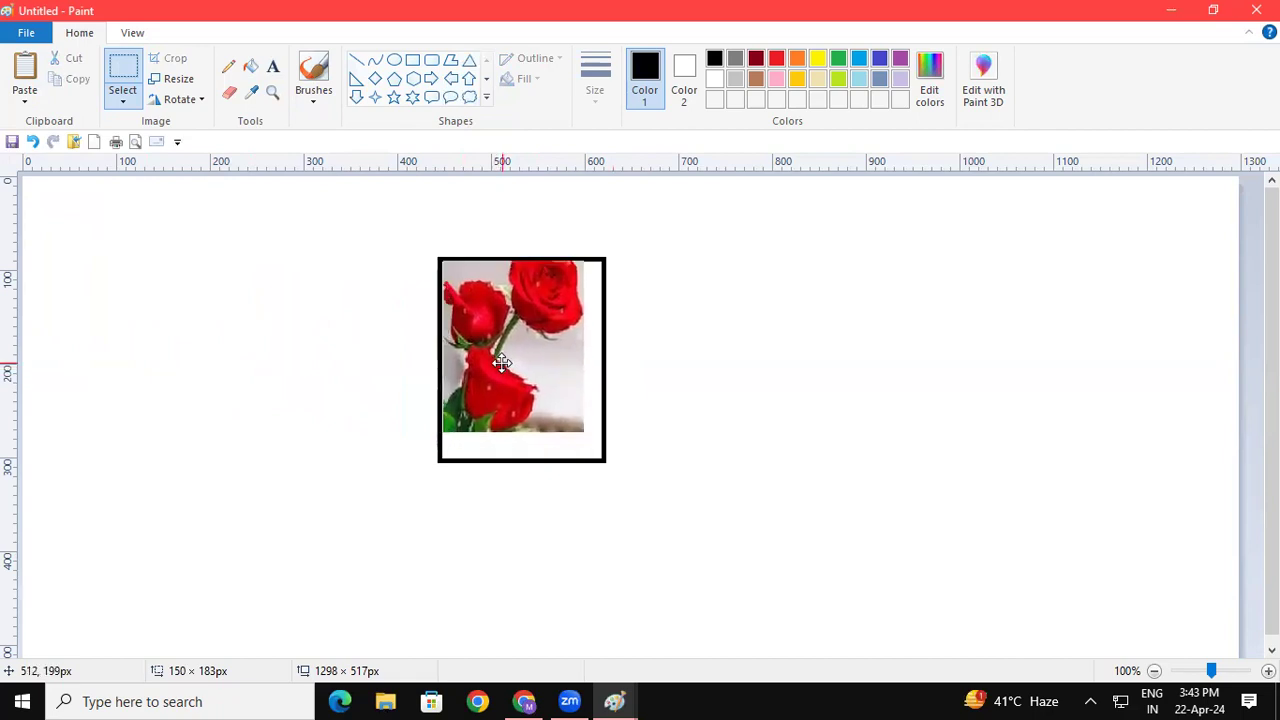
{"action": "left_click_drag", "start_coordinate": [580, 428], "coordinate": [596, 457]}
{"action": "left_click", "coordinate": [826, 454]}
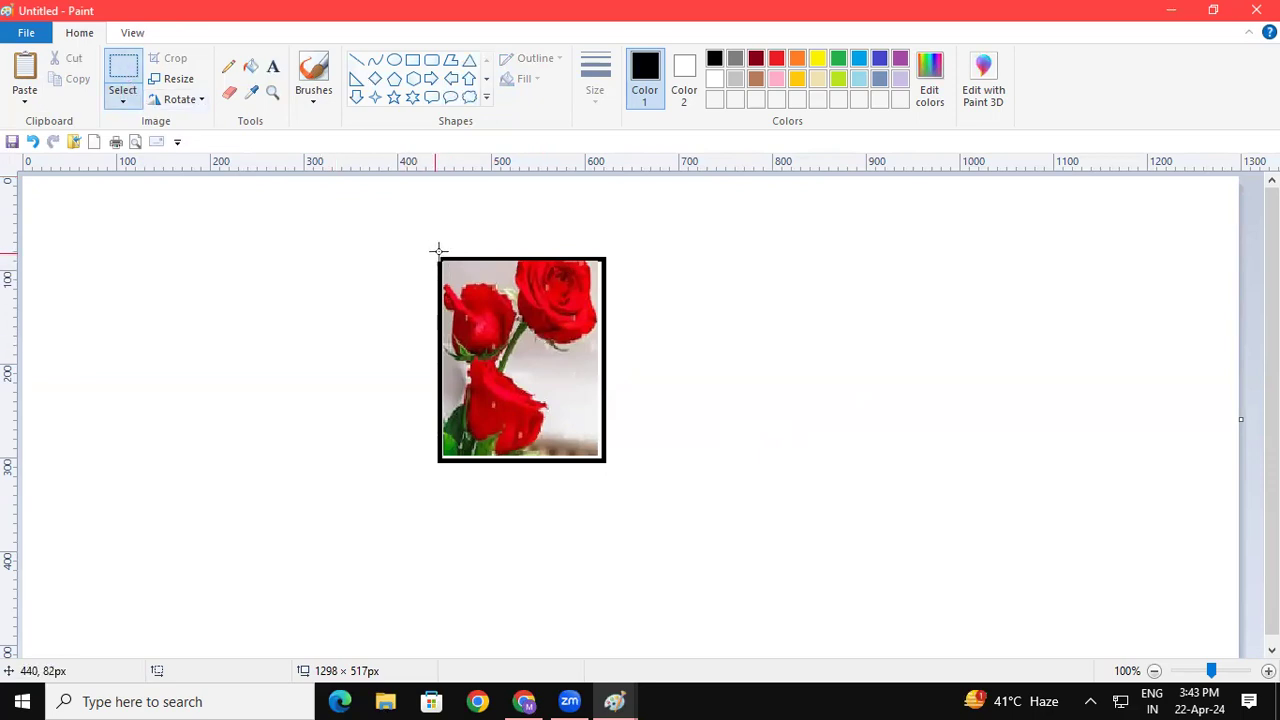
Select the framed roses picture with a selection of about 190 × 228 px and move it to the canvas's upper-right corner.
{"action": "left_click_drag", "start_coordinate": [438, 251], "coordinate": [612, 466]}
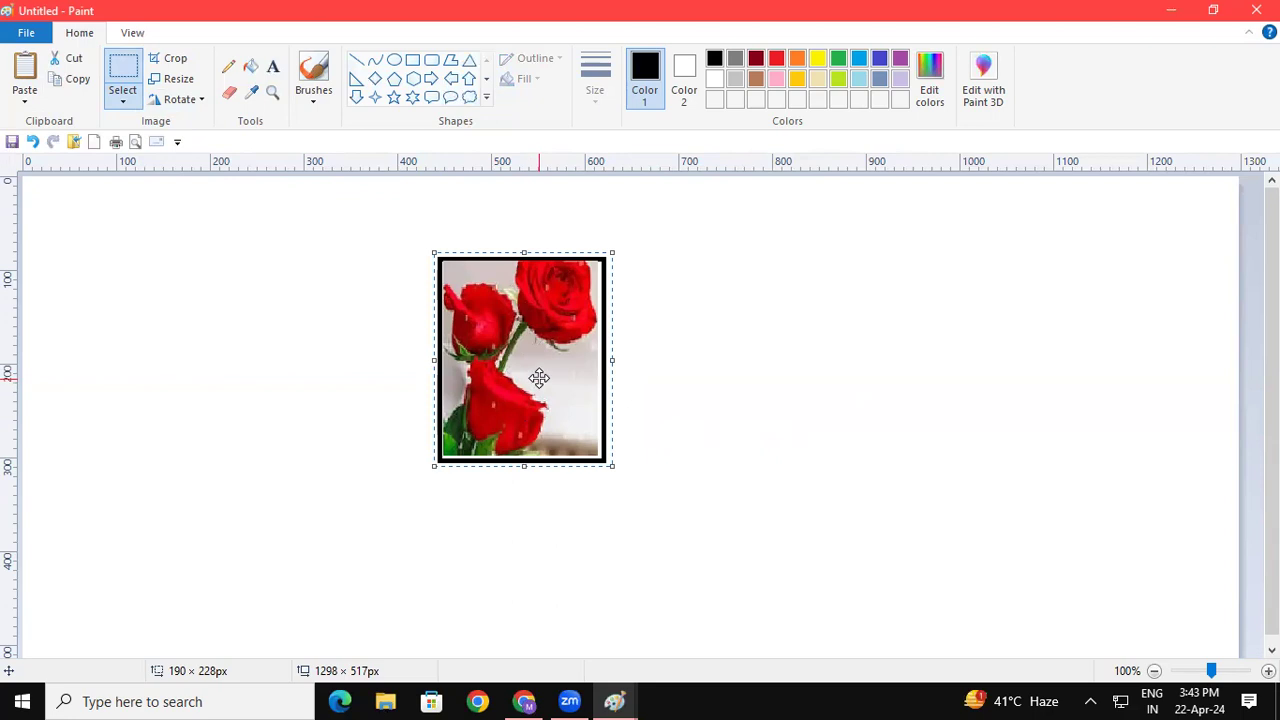
{"action": "left_click_drag", "start_coordinate": [554, 374], "coordinate": [1167, 313]}
{"action": "left_click", "coordinate": [817, 369]}
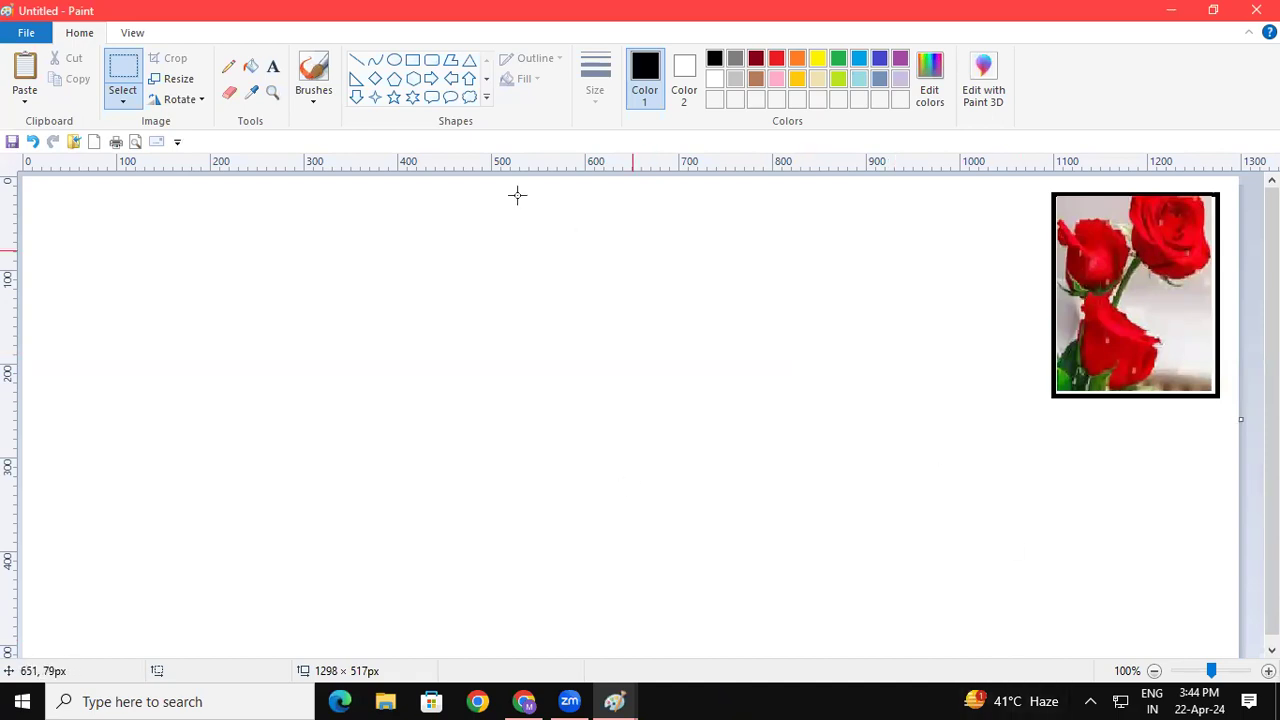
Draw an upright rectangle about 177 × 197 px in the empty canvas area, roughly midway across.
{"action": "left_click", "coordinate": [413, 62]}
{"action": "left_click_drag", "start_coordinate": [455, 256], "coordinate": [621, 436]}
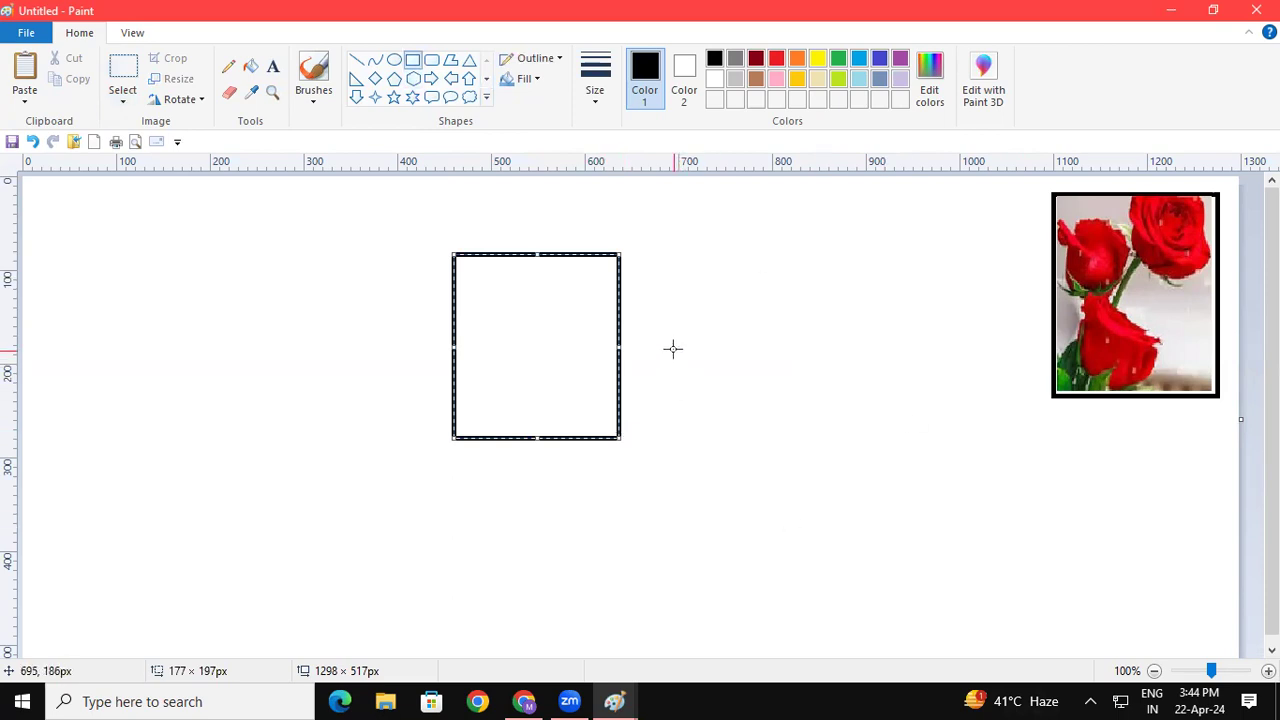
{"action": "left_click", "coordinate": [852, 396]}
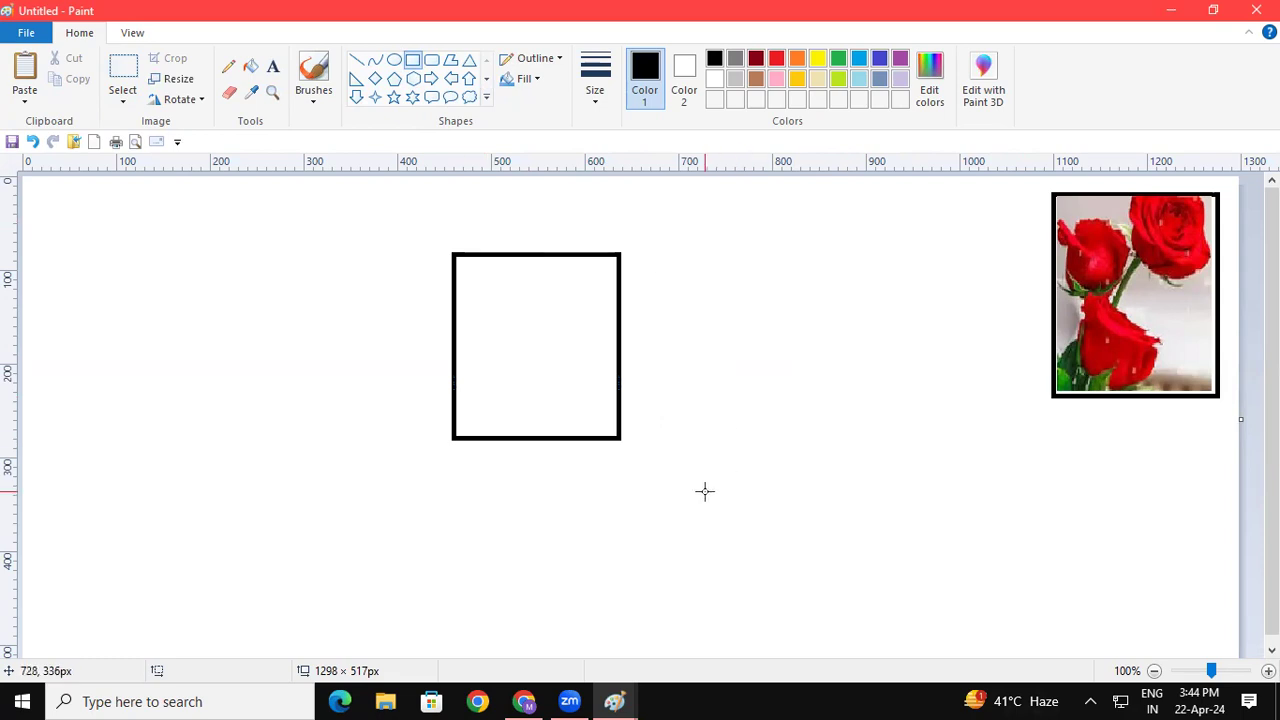
Paste the flame logo picture "images" from the img folder onto the canvas.
{"action": "left_click", "coordinate": [27, 99]}
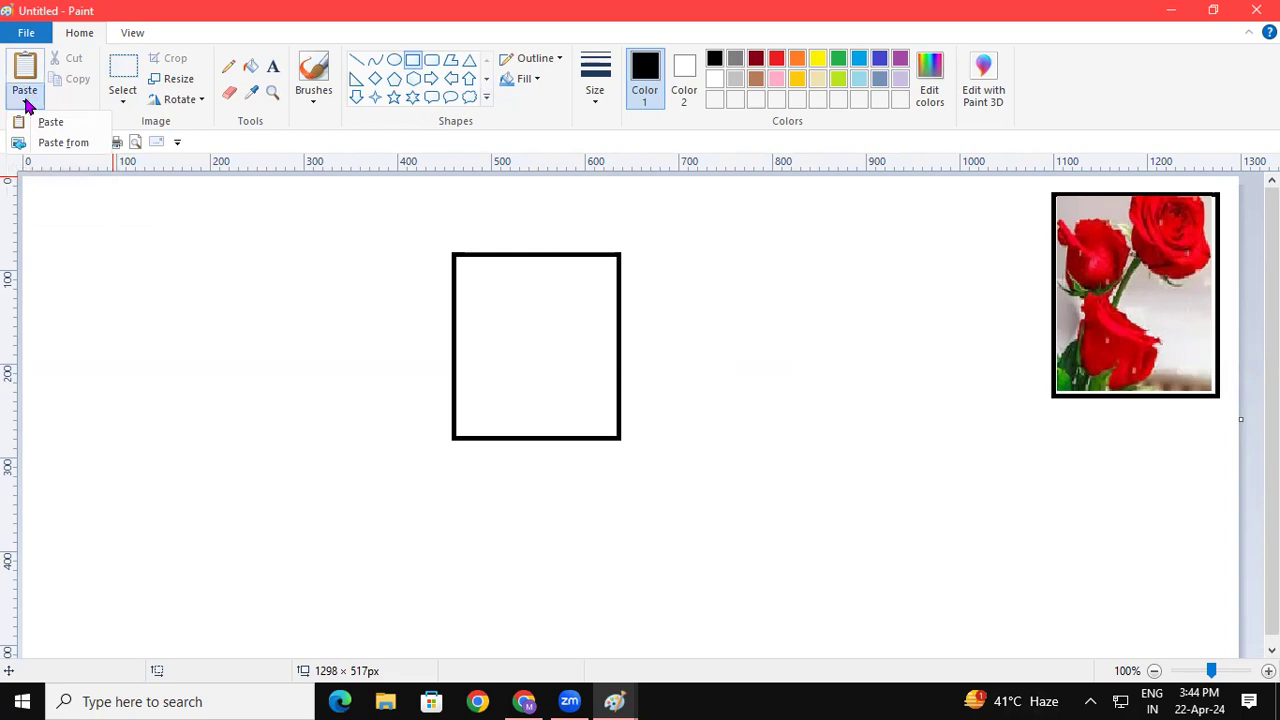
{"action": "left_click", "coordinate": [85, 146]}
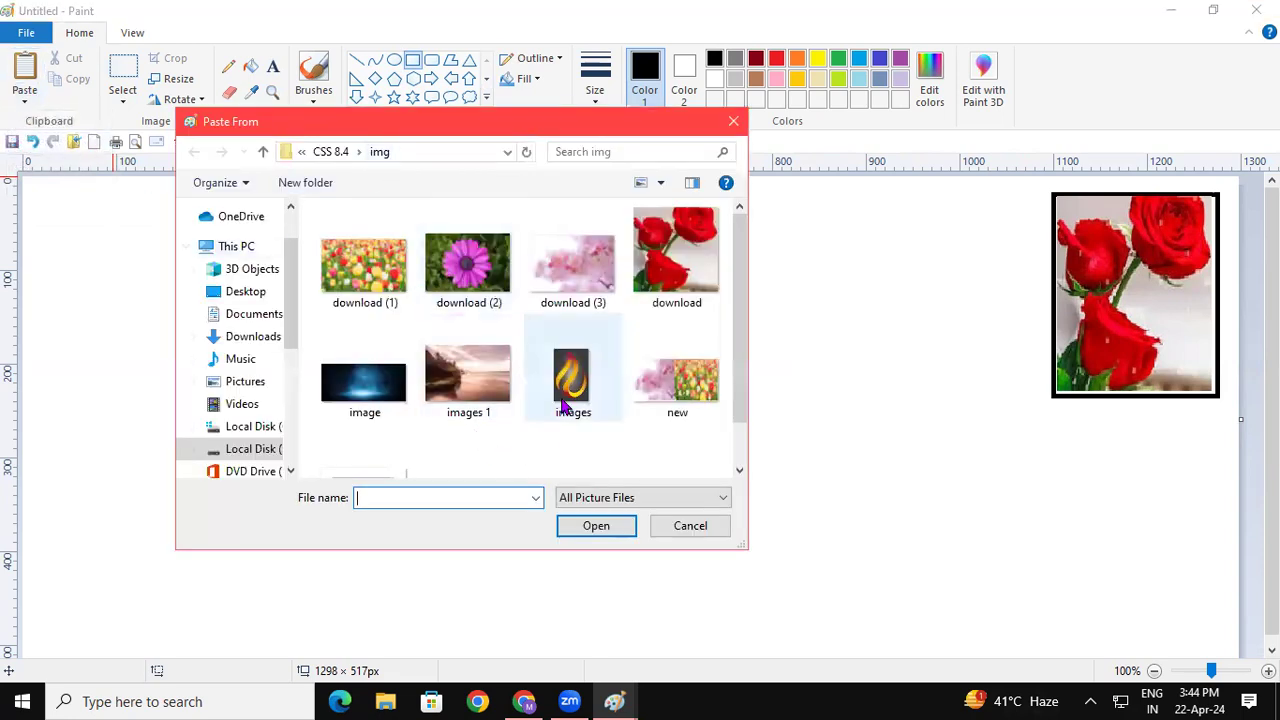
{"action": "left_click", "coordinate": [584, 372]}
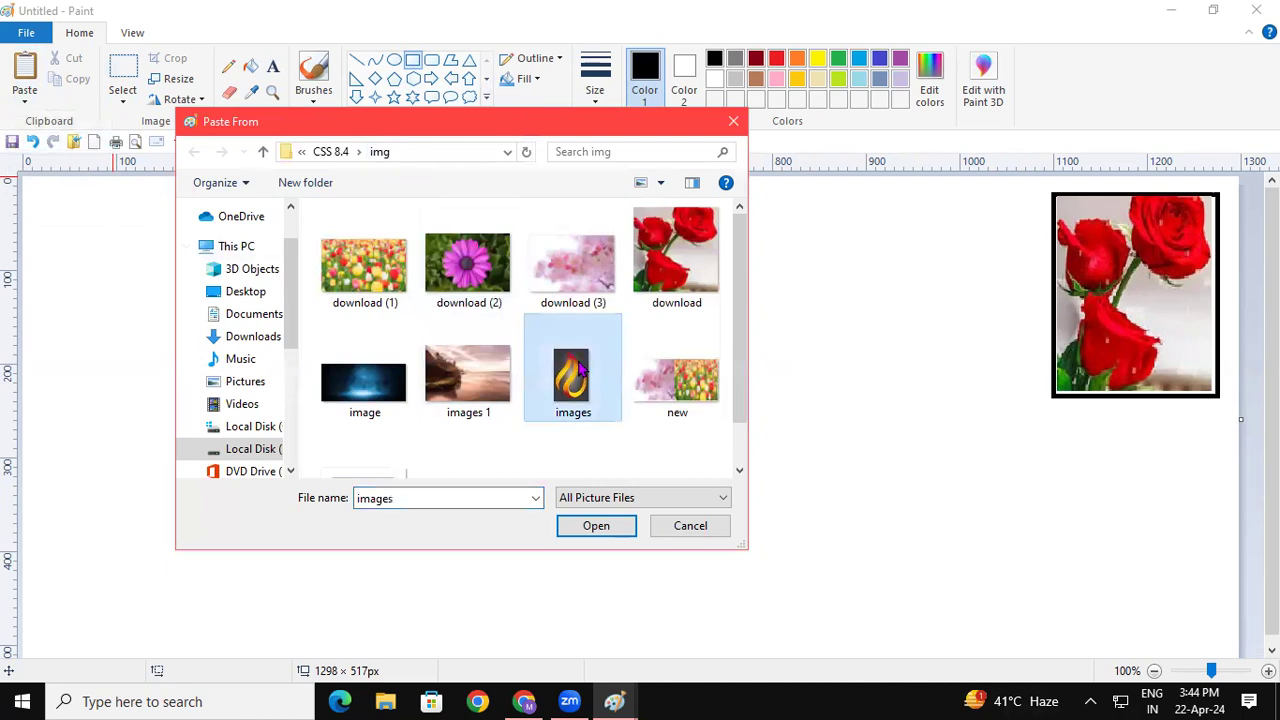
{"action": "left_click", "coordinate": [596, 526]}
Move the pasted flame picture into the empty rectangle and resize it to fill the frame.
{"action": "left_click_drag", "start_coordinate": [65, 235], "coordinate": [147, 330]}
{"action": "left_click_drag", "start_coordinate": [96, 267], "coordinate": [528, 347]}
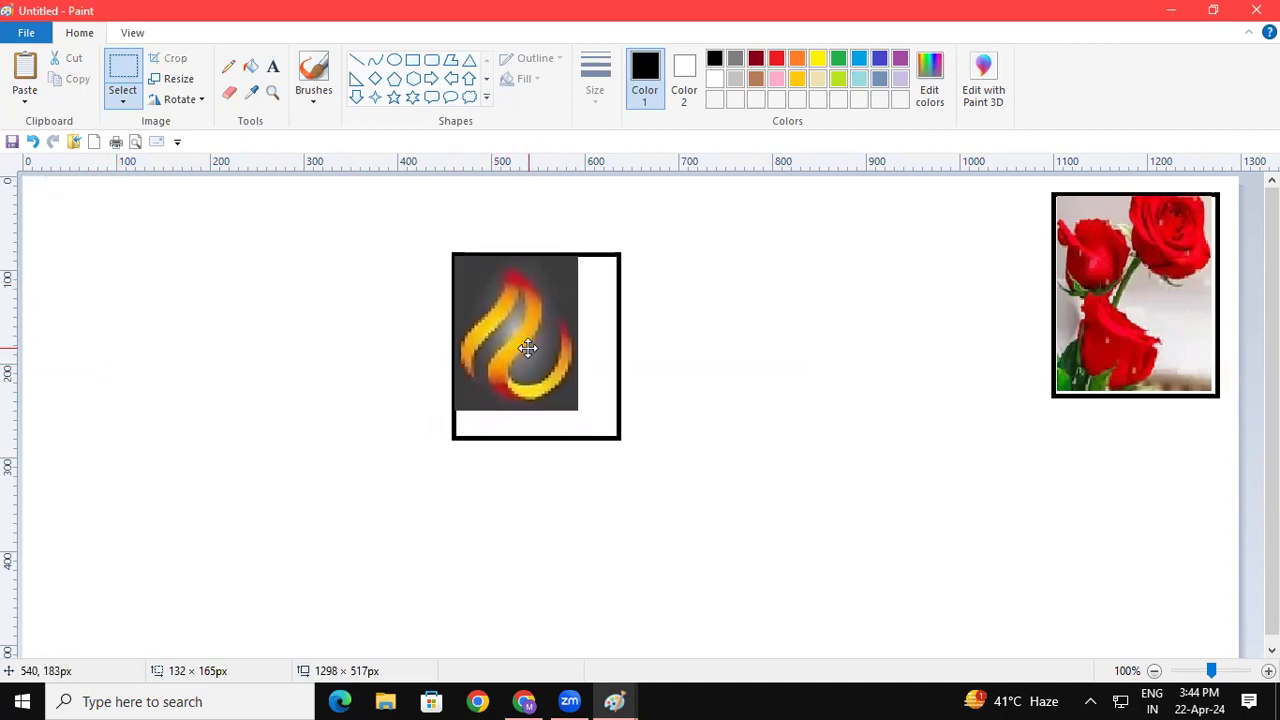
{"action": "left_click_drag", "start_coordinate": [578, 410], "coordinate": [612, 432]}
{"action": "left_click", "coordinate": [858, 466]}
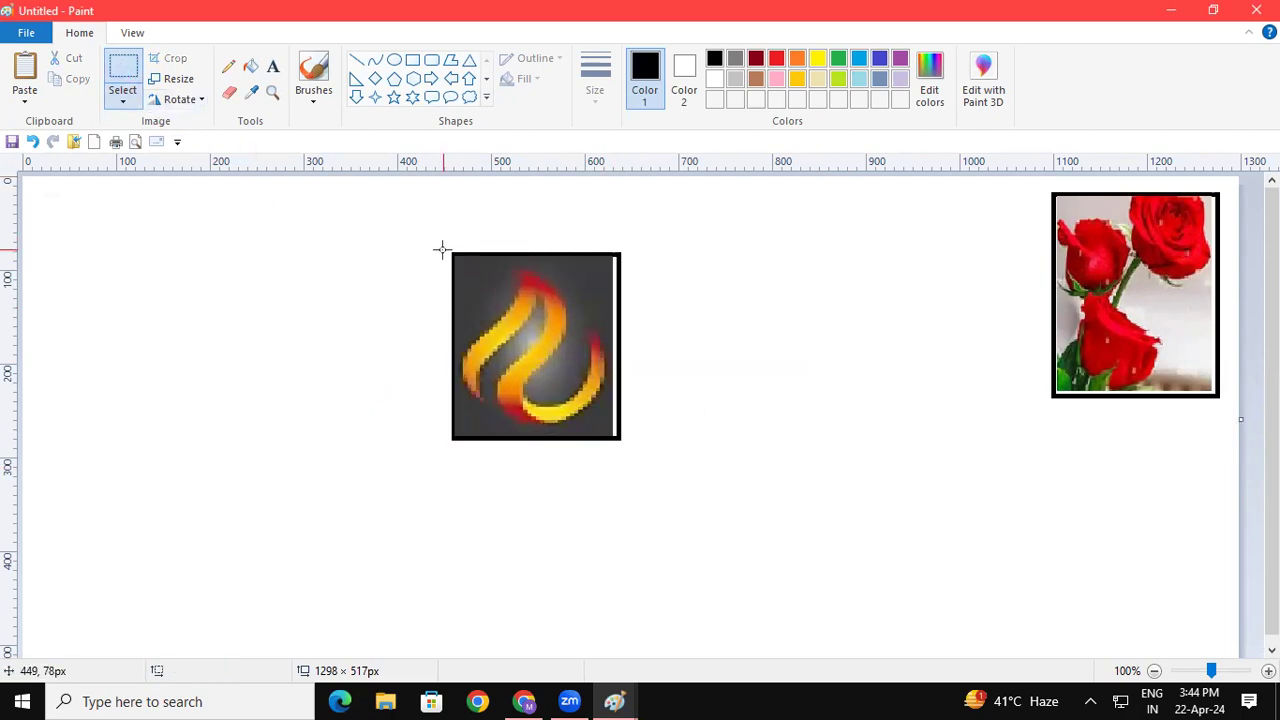
Select the framed flame picture with a selection of about 194 × 212 px and move it beside the framed roses.
{"action": "left_click_drag", "start_coordinate": [595, 385], "coordinate": [630, 446]}
{"action": "left_click_drag", "start_coordinate": [518, 303], "coordinate": [924, 245]}
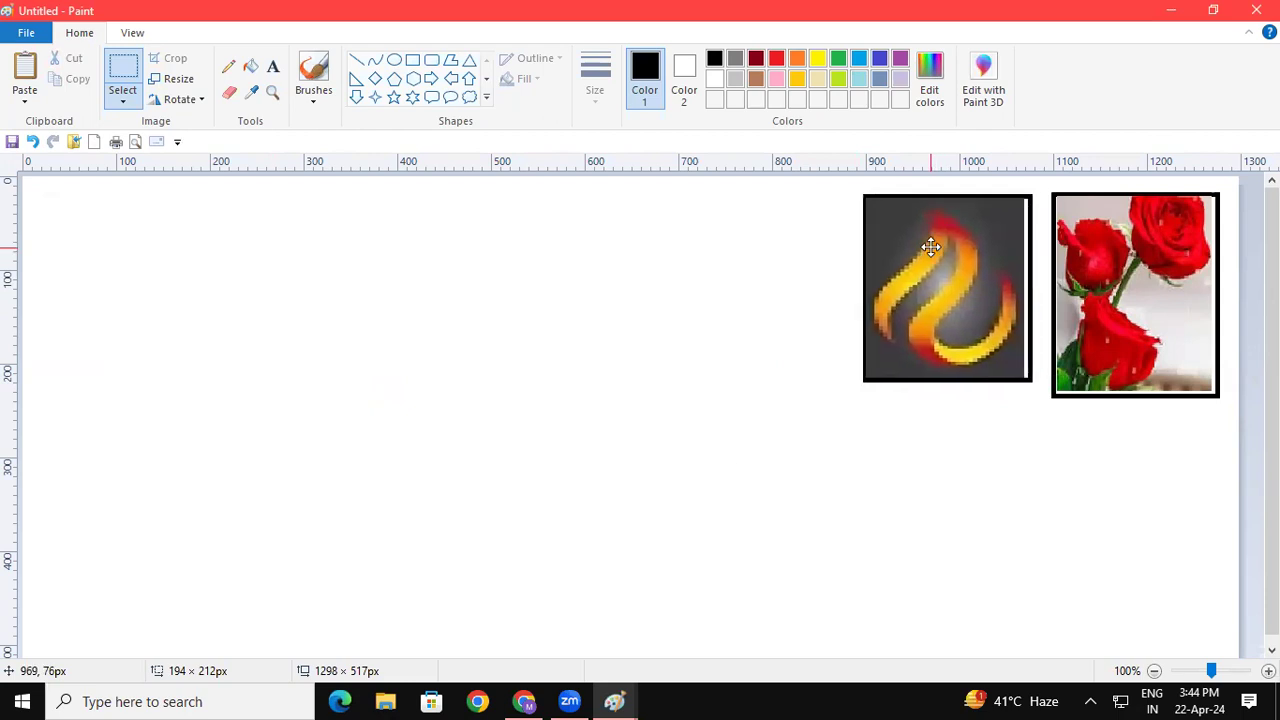
{"action": "left_click", "coordinate": [573, 278]}
Draw another upright rectangle in the empty left half of the canvas, plus a tiny one about 12 × 3 px beside it.
{"action": "left_click", "coordinate": [412, 60]}
{"action": "left_click_drag", "start_coordinate": [254, 248], "coordinate": [429, 446]}
{"action": "left_click_drag", "start_coordinate": [587, 422], "coordinate": [575, 419]}
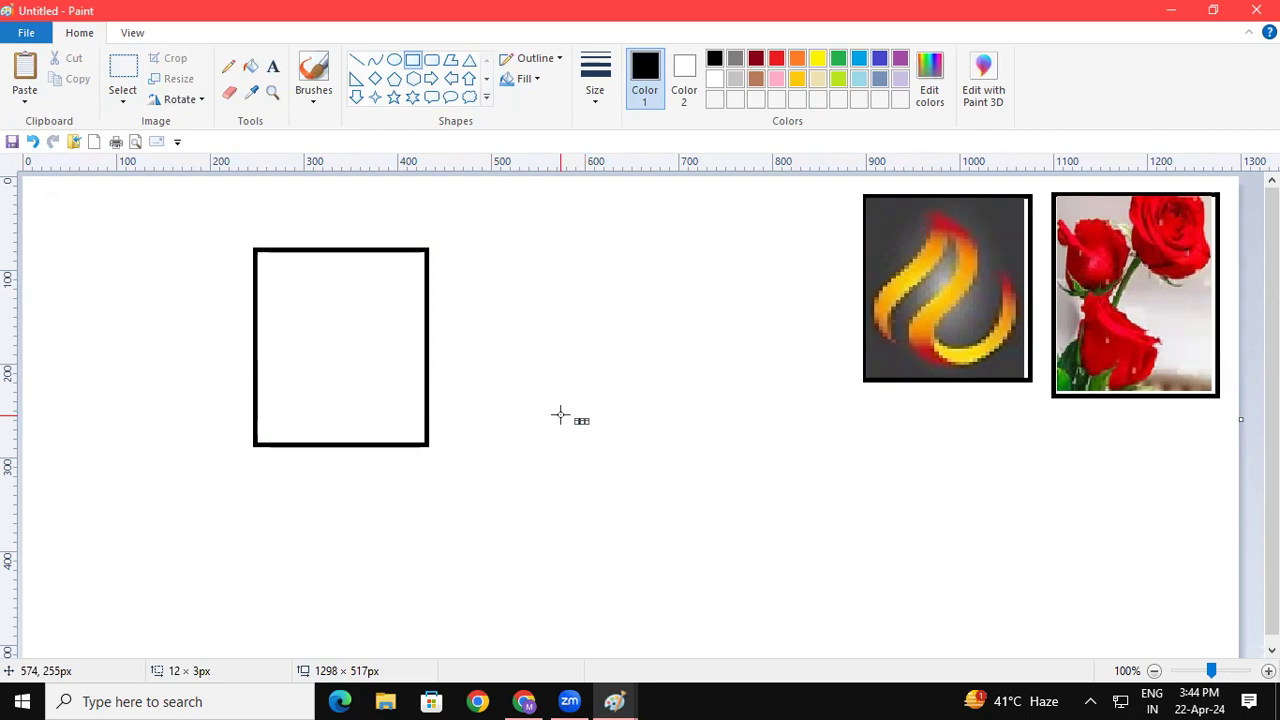
Open the red roses picture "download" from the img folder without saving the current drawing.
{"action": "key", "text": "ctrl+o"}
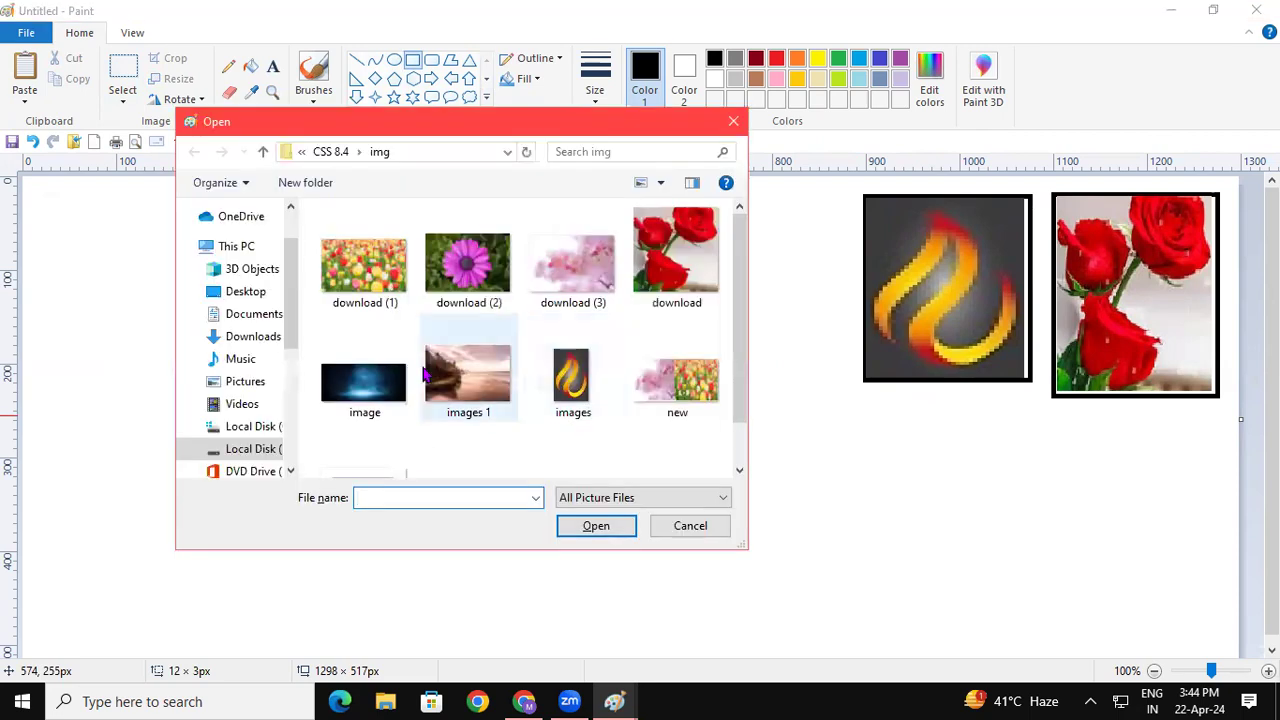
{"action": "left_click", "coordinate": [697, 266]}
{"action": "left_click", "coordinate": [590, 520]}
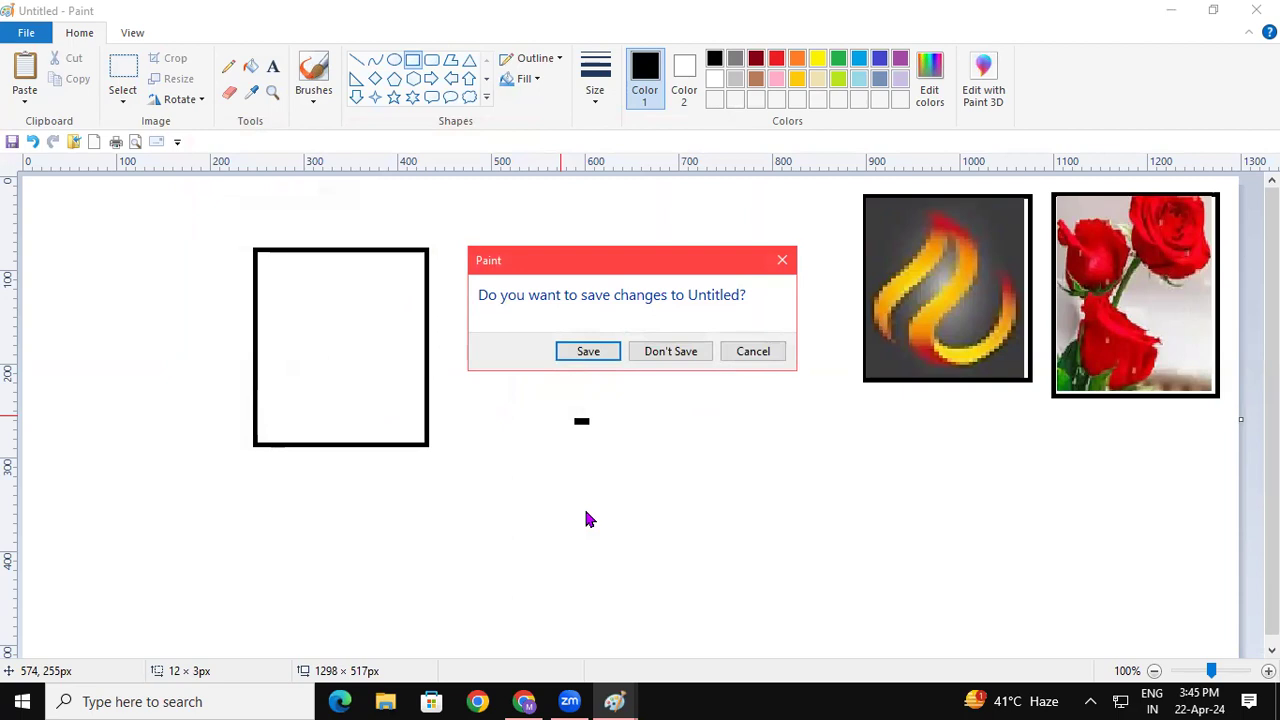
{"action": "left_click", "coordinate": [696, 356]}
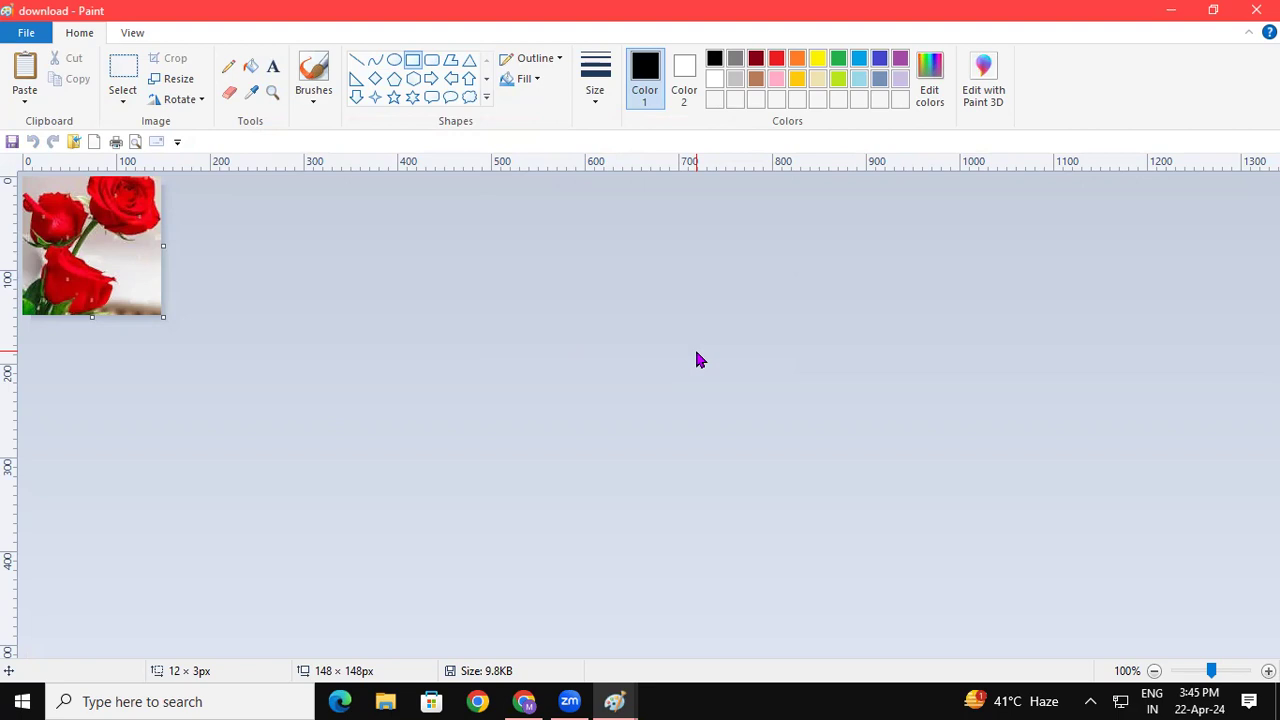
Bring up a blank untitled Paint window and enlarge its canvas to about 1301 × 501 px.
{"action": "left_click", "coordinate": [615, 700]}
{"action": "left_click", "coordinate": [490, 607]}
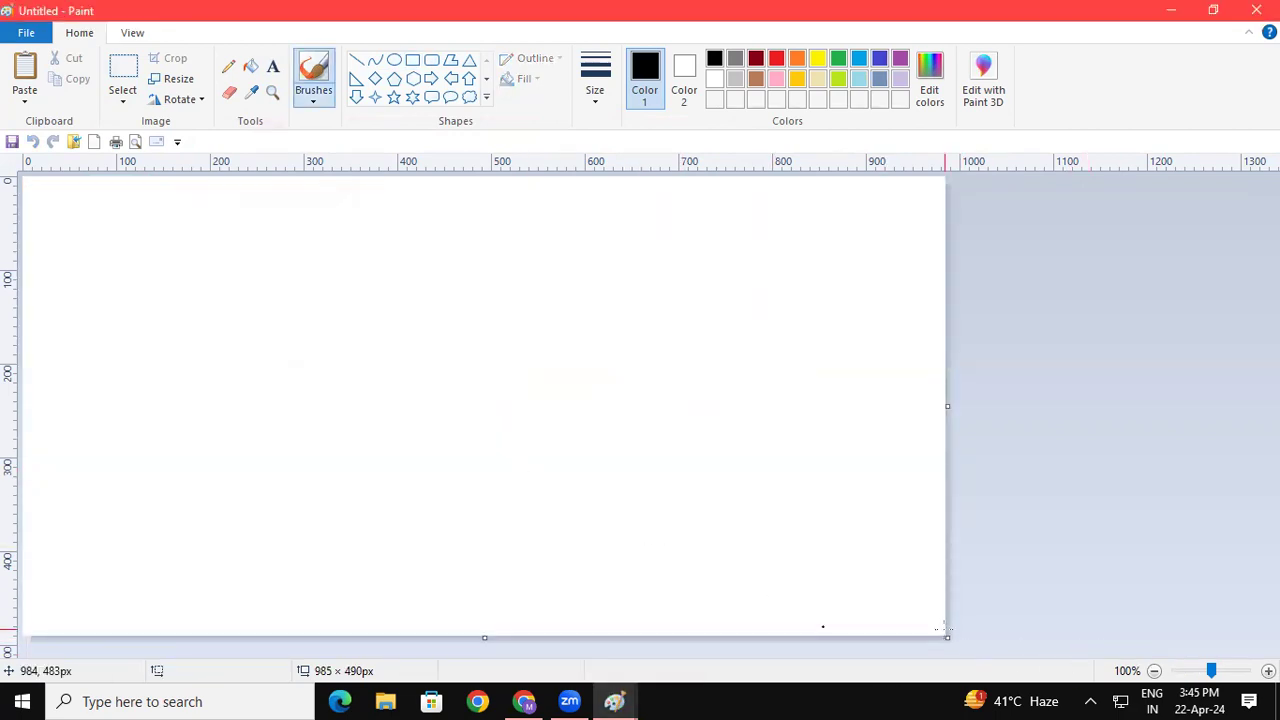
{"action": "left_click_drag", "start_coordinate": [944, 637], "coordinate": [1243, 647]}
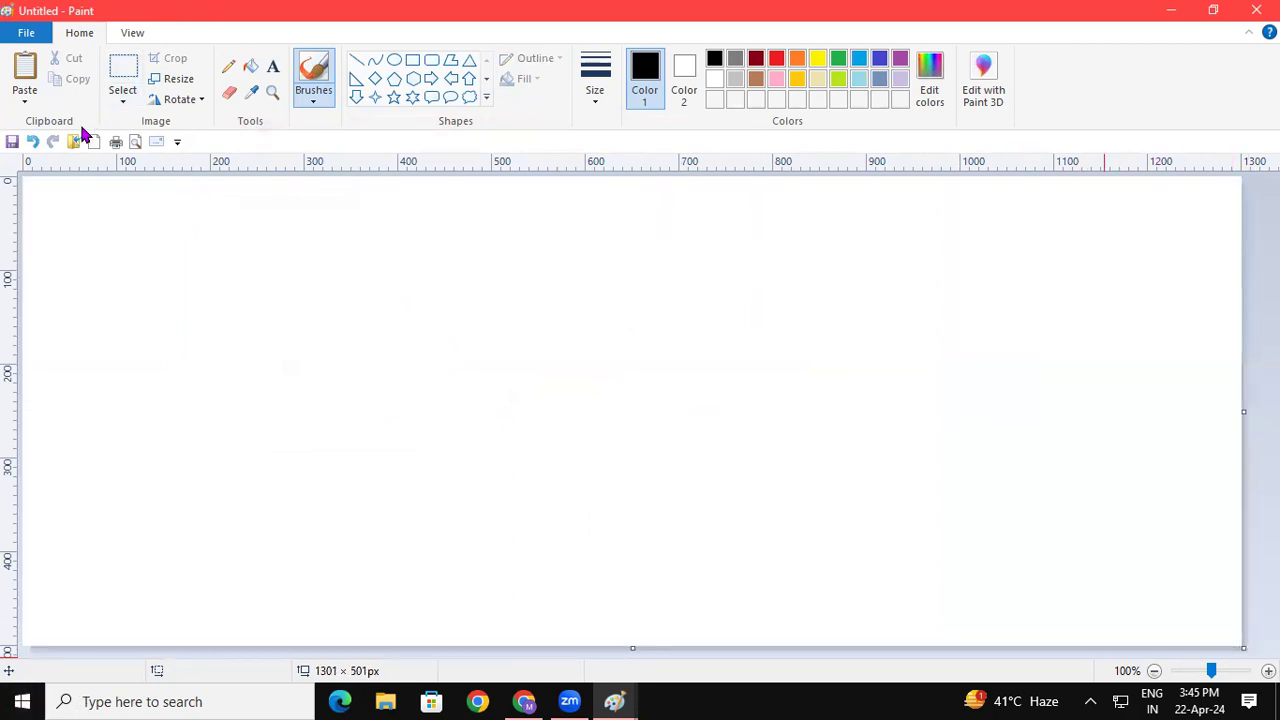
{"action": "left_click", "coordinate": [123, 103]}
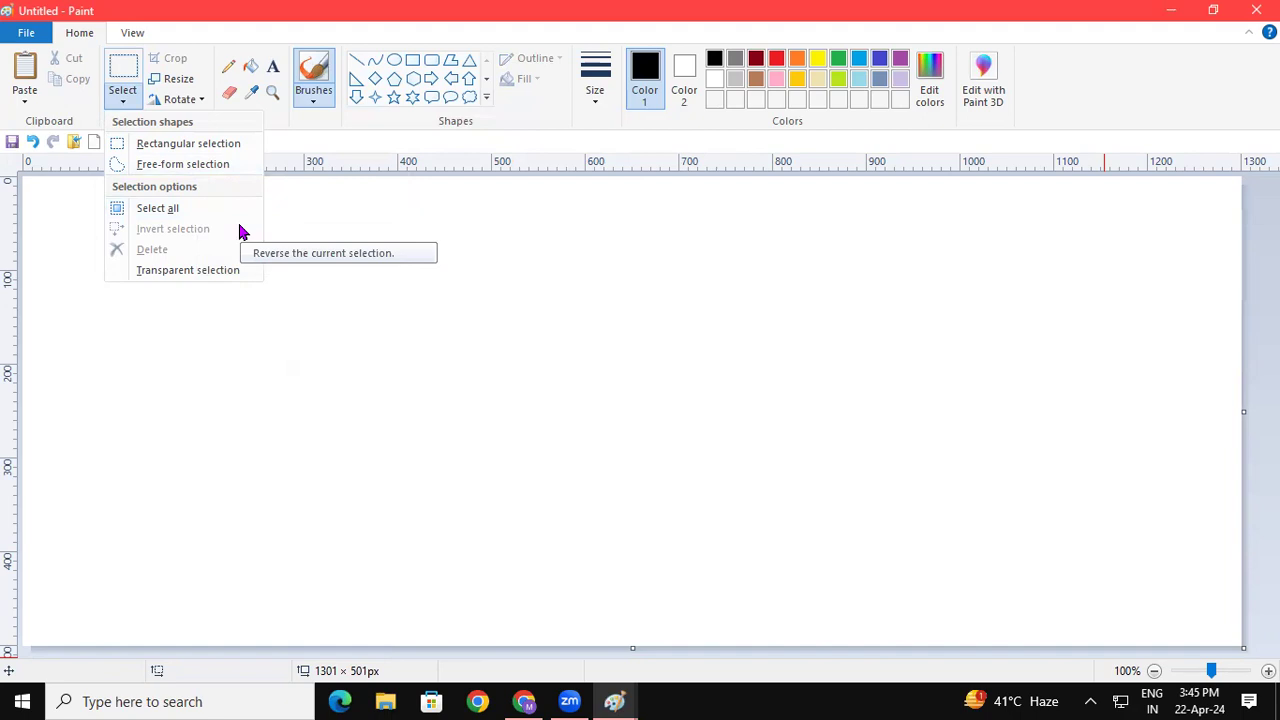
{"action": "left_click", "coordinate": [290, 353]}
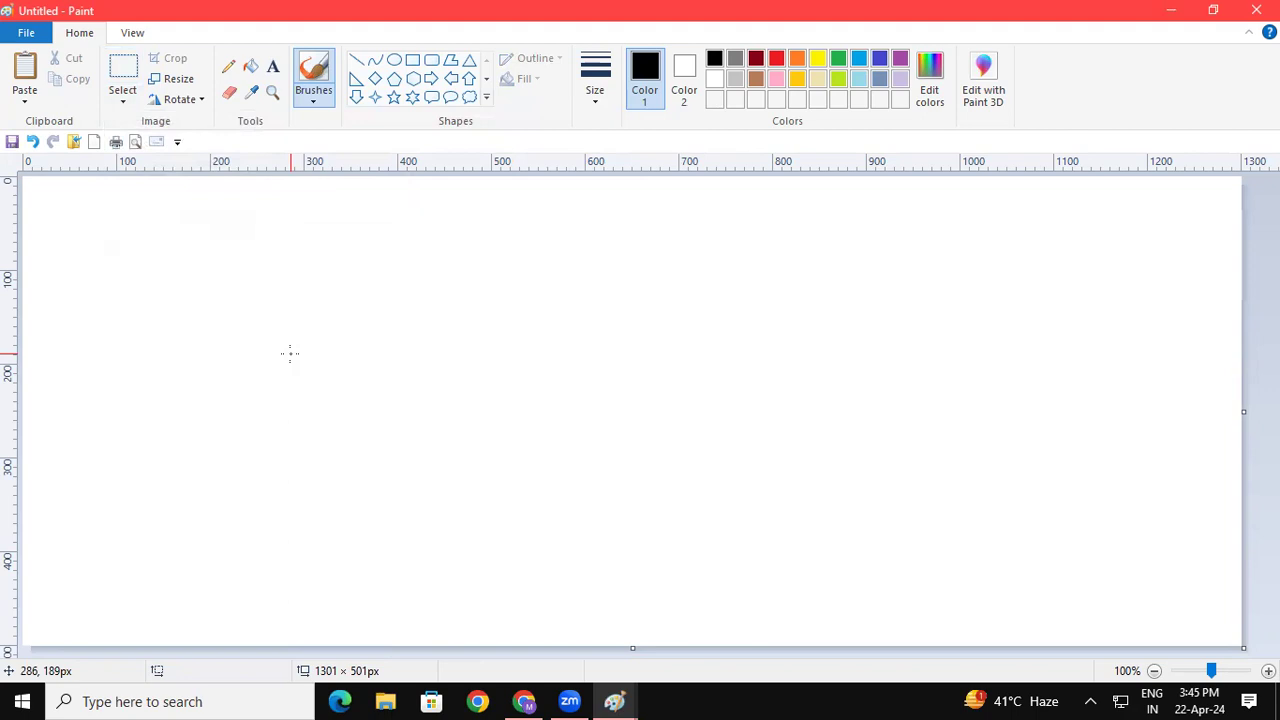
Draw a small black six-point star in the upper-left part of the canvas.
{"action": "left_click", "coordinate": [412, 97]}
{"action": "left_click_drag", "start_coordinate": [224, 214], "coordinate": [294, 292]}
{"action": "left_click", "coordinate": [463, 293]}
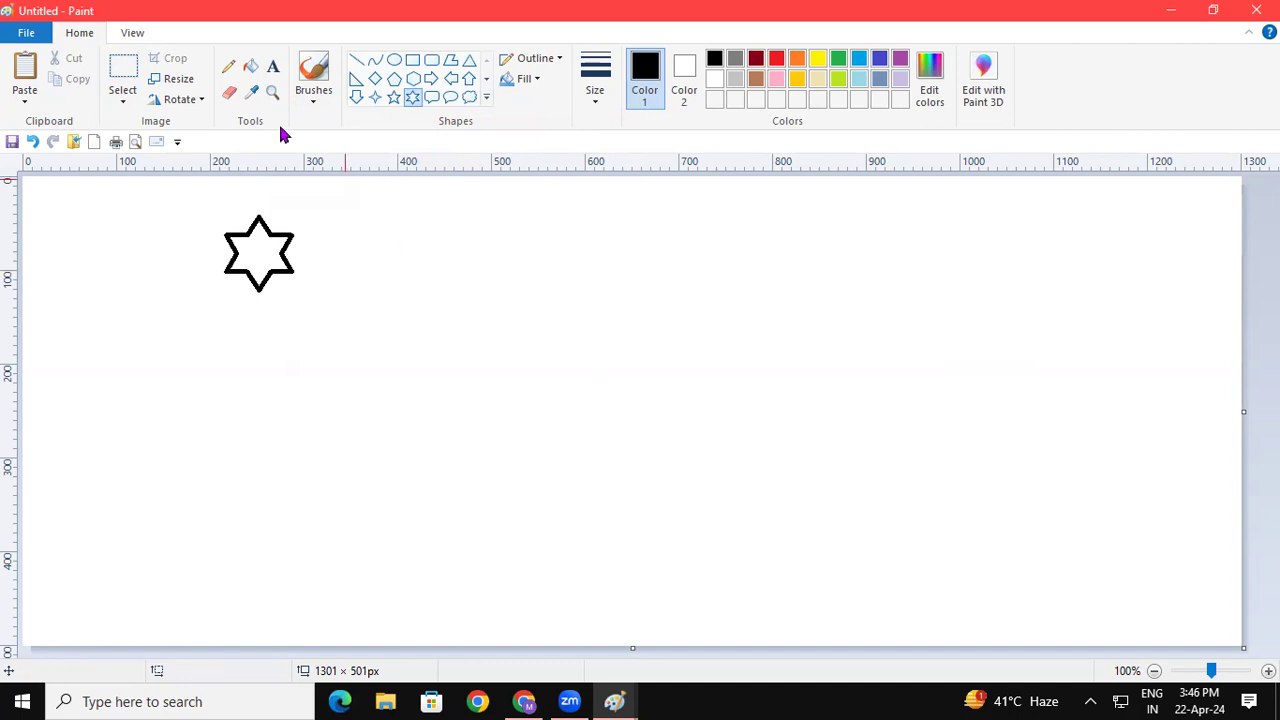
Select the star with a selection of about 89 × 97 px and scatter copies of it across the whole canvas.
{"action": "left_click", "coordinate": [124, 75]}
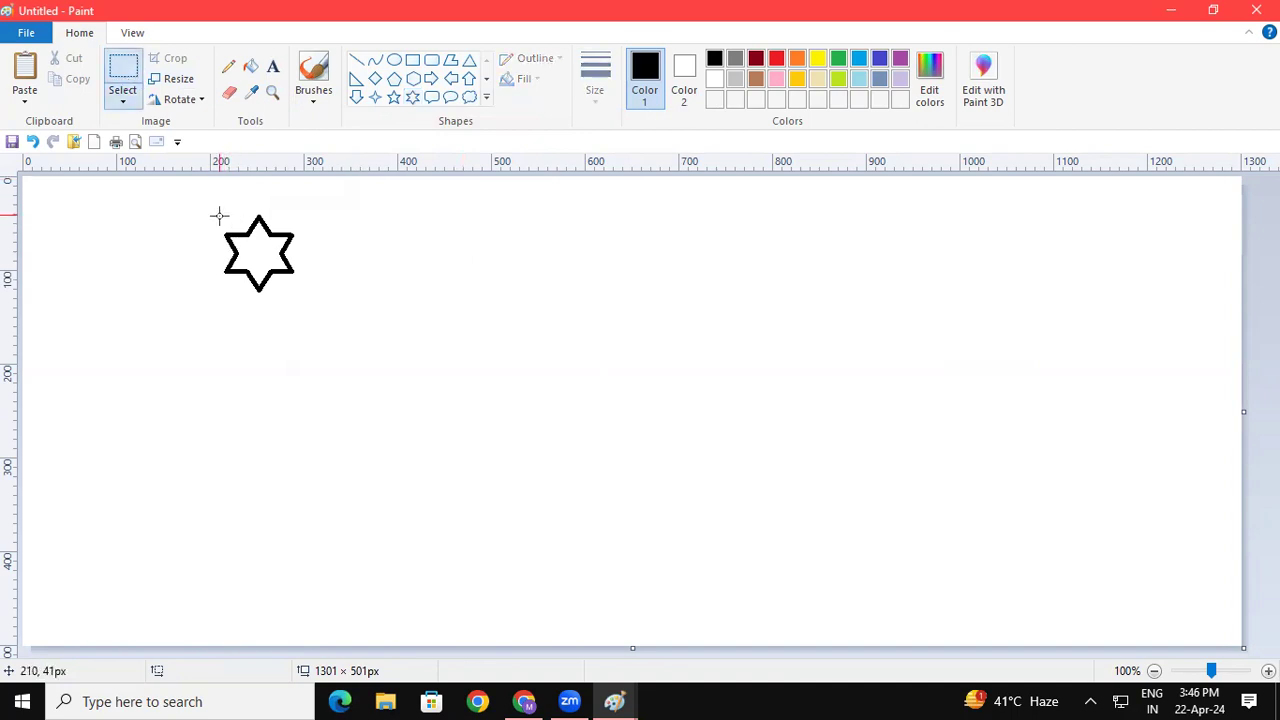
{"action": "left_click_drag", "start_coordinate": [221, 209], "coordinate": [305, 299]}
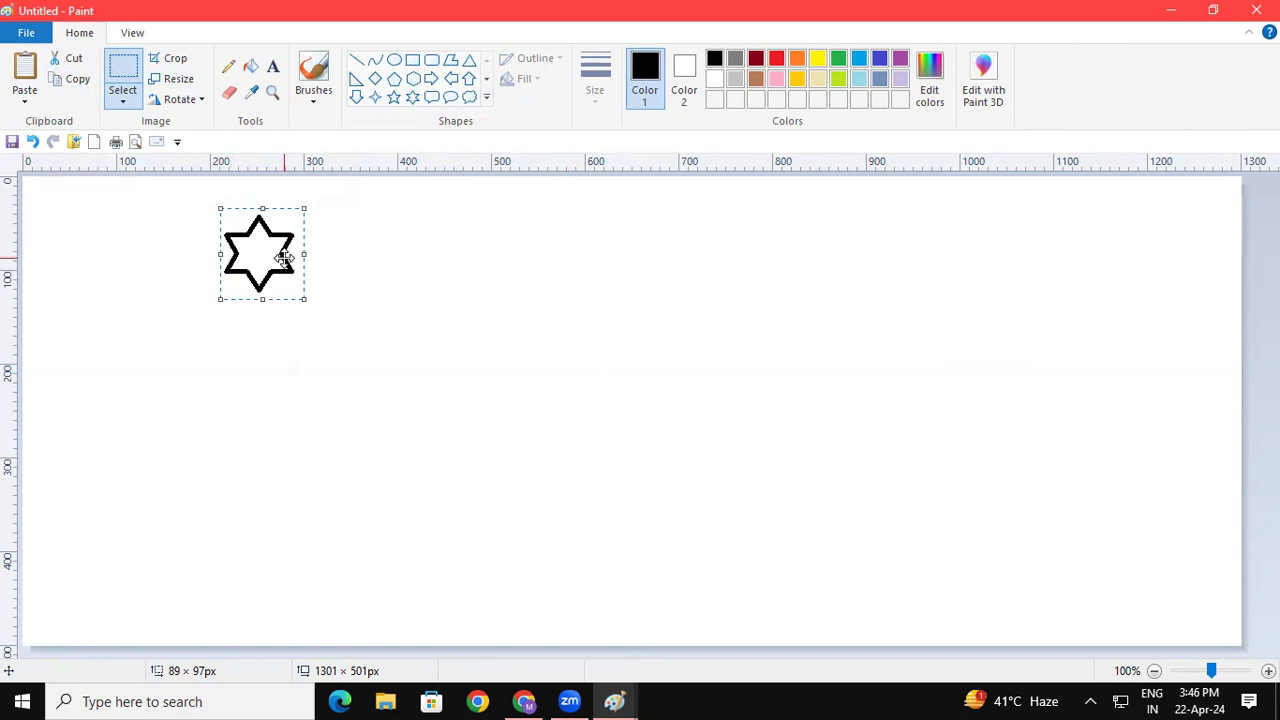
{"action": "mouse_move", "coordinate": [285, 257]}
{"action": "left_mouse_down"}
{"action": "mouse_move", "coordinate": [350, 356]}
{"action": "mouse_move", "coordinate": [568, 446]}
{"action": "mouse_move", "coordinate": [731, 479]}
{"action": "mouse_move", "coordinate": [800, 486]}
{"action": "mouse_move", "coordinate": [769, 351]}
{"action": "mouse_move", "coordinate": [584, 318]}
{"action": "mouse_move", "coordinate": [468, 246]}
{"action": "mouse_move", "coordinate": [478, 338]}
{"action": "mouse_move", "coordinate": [602, 235]}
{"action": "mouse_move", "coordinate": [766, 251]}
{"action": "mouse_move", "coordinate": [943, 320]}
{"action": "mouse_move", "coordinate": [943, 377]}
{"action": "mouse_move", "coordinate": [962, 393]}
{"action": "mouse_move", "coordinate": [955, 453]}
{"action": "mouse_move", "coordinate": [887, 539]}
{"action": "mouse_move", "coordinate": [478, 527]}
{"action": "mouse_move", "coordinate": [127, 311]}
{"action": "mouse_move", "coordinate": [127, 275]}
{"action": "mouse_move", "coordinate": [384, 495]}
{"action": "left_mouse_up"}
{"action": "mouse_move", "coordinate": [438, 530]}
{"action": "left_mouse_down"}
{"action": "mouse_move", "coordinate": [805, 570]}
{"action": "mouse_move", "coordinate": [925, 600]}
{"action": "mouse_move", "coordinate": [986, 497]}
{"action": "mouse_move", "coordinate": [1086, 414]}
{"action": "mouse_move", "coordinate": [1090, 393]}
{"action": "left_mouse_up"}
{"action": "left_click", "coordinate": [1045, 261]}
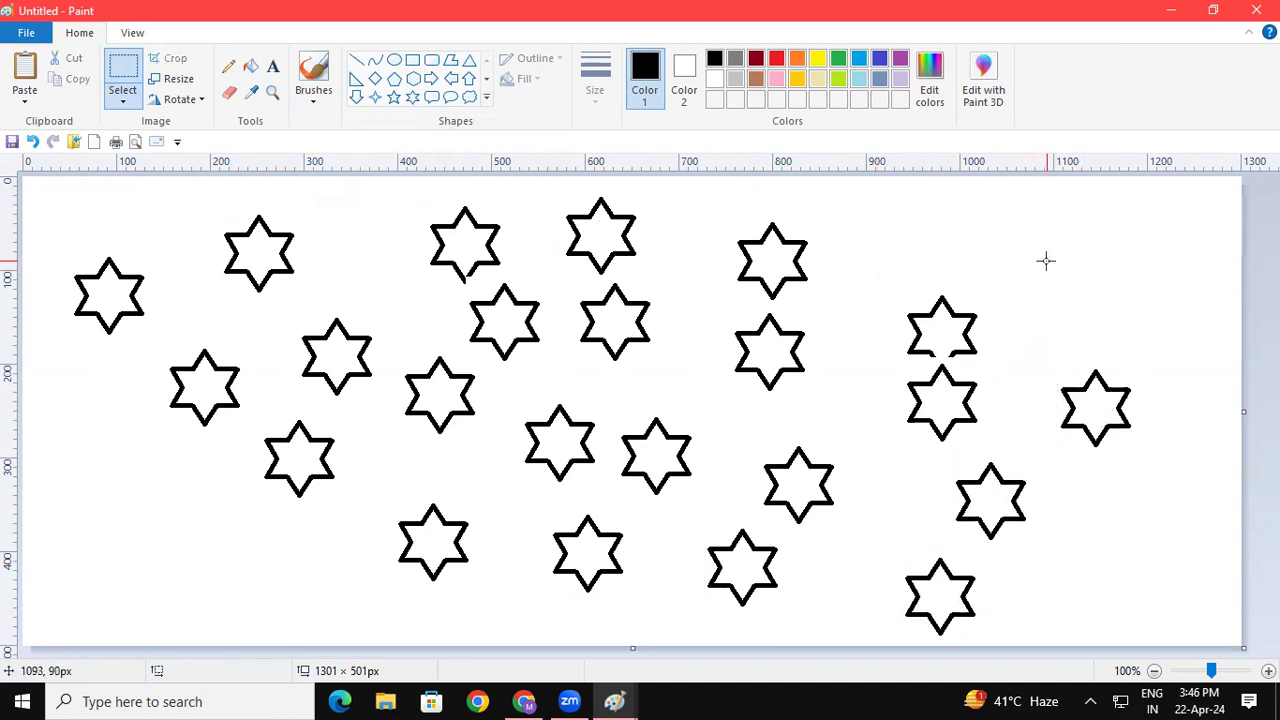
Scribble a long looping freehand line across the stars with the Pencil in black.
{"action": "left_click", "coordinate": [228, 66]}
{"action": "mouse_move", "coordinate": [108, 210]}
{"action": "left_mouse_down"}
{"action": "mouse_move", "coordinate": [183, 277]}
{"action": "mouse_move", "coordinate": [240, 432]}
{"action": "mouse_move", "coordinate": [255, 338]}
{"action": "mouse_move", "coordinate": [372, 290]}
{"action": "mouse_move", "coordinate": [366, 212]}
{"action": "mouse_move", "coordinate": [838, 520]}
{"action": "mouse_move", "coordinate": [938, 570]}
{"action": "left_mouse_up"}
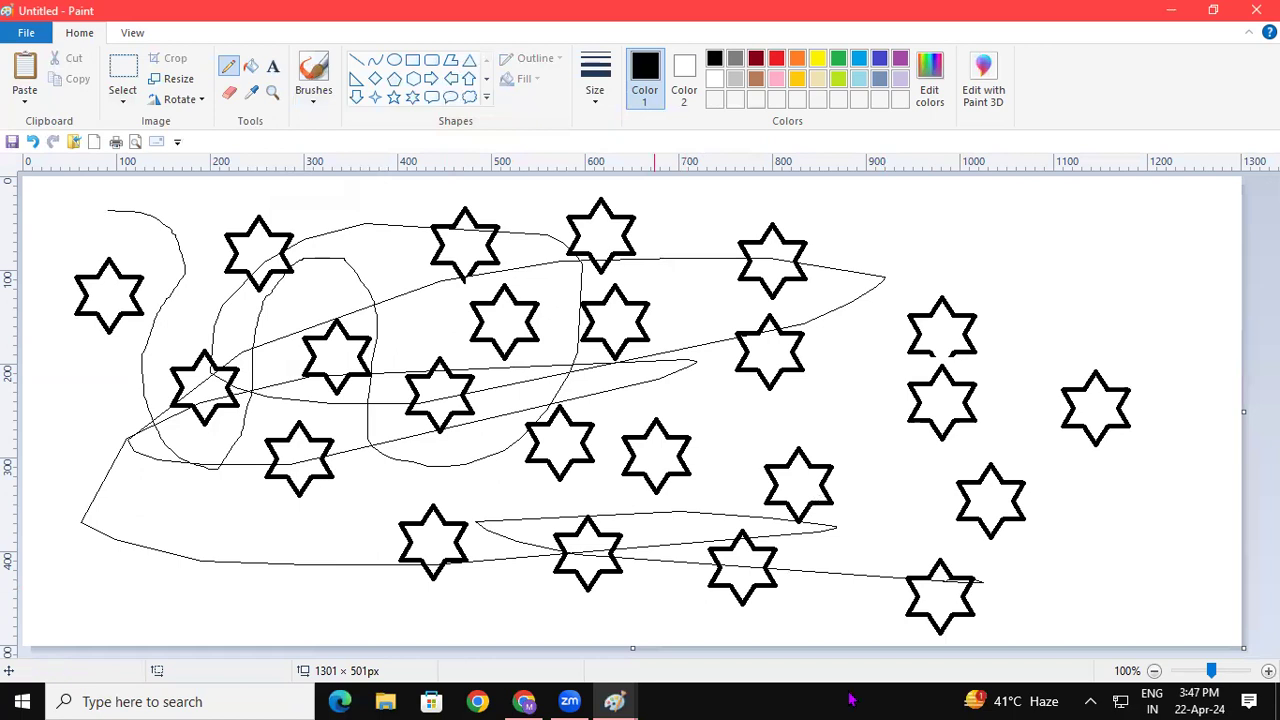
Enlarge the Eraser and wipe the stars and pencil scribble off the canvas.
{"action": "left_click", "coordinate": [229, 93]}
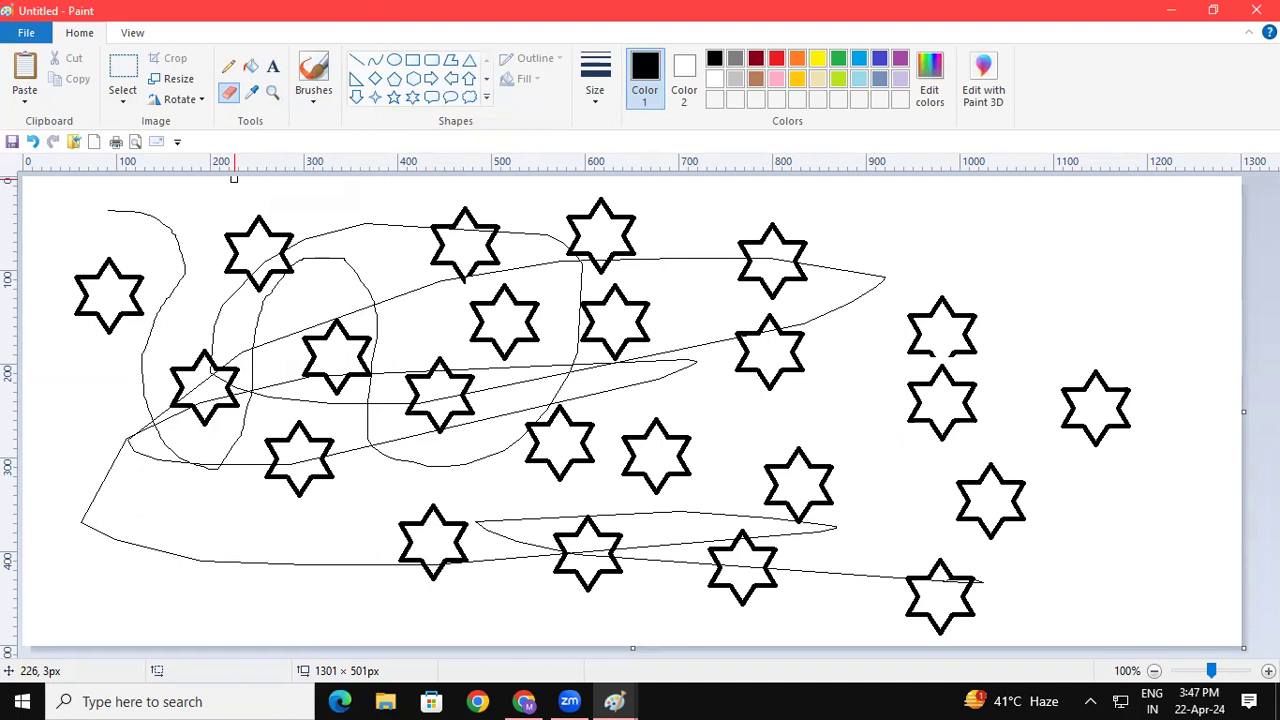
{"action": "key", "text": "ctrl+plus"}
{"action": "key", "text": "ctrl+plus"}
{"action": "key", "text": "ctrl+plus"}
{"action": "key", "text": "ctrl+plus"}
{"action": "key", "text": "ctrl+plus"}
{"action": "key", "text": "ctrl+plus"}
{"action": "key", "text": "ctrl+plus"}
{"action": "key", "text": "ctrl+plus"}
{"action": "key", "text": "ctrl+plus"}
{"action": "key", "text": "ctrl+plus"}
{"action": "key", "text": "ctrl+plus"}
{"action": "mouse_move", "coordinate": [191, 297]}
{"action": "left_mouse_down"}
{"action": "mouse_move", "coordinate": [114, 214]}
{"action": "mouse_move", "coordinate": [306, 281]}
{"action": "mouse_move", "coordinate": [416, 228]}
{"action": "mouse_move", "coordinate": [40, 455]}
{"action": "mouse_move", "coordinate": [512, 355]}
{"action": "mouse_move", "coordinate": [230, 384]}
{"action": "mouse_move", "coordinate": [140, 484]}
{"action": "mouse_move", "coordinate": [103, 617]}
{"action": "mouse_move", "coordinate": [291, 500]}
{"action": "mouse_move", "coordinate": [895, 472]}
{"action": "mouse_move", "coordinate": [487, 412]}
{"action": "mouse_move", "coordinate": [812, 312]}
{"action": "mouse_move", "coordinate": [727, 377]}
{"action": "mouse_move", "coordinate": [609, 361]}
{"action": "mouse_move", "coordinate": [686, 229]}
{"action": "mouse_move", "coordinate": [426, 277]}
{"action": "mouse_move", "coordinate": [457, 263]}
{"action": "mouse_move", "coordinate": [920, 453]}
{"action": "mouse_move", "coordinate": [780, 694]}
{"action": "mouse_move", "coordinate": [709, 533]}
{"action": "left_mouse_up"}
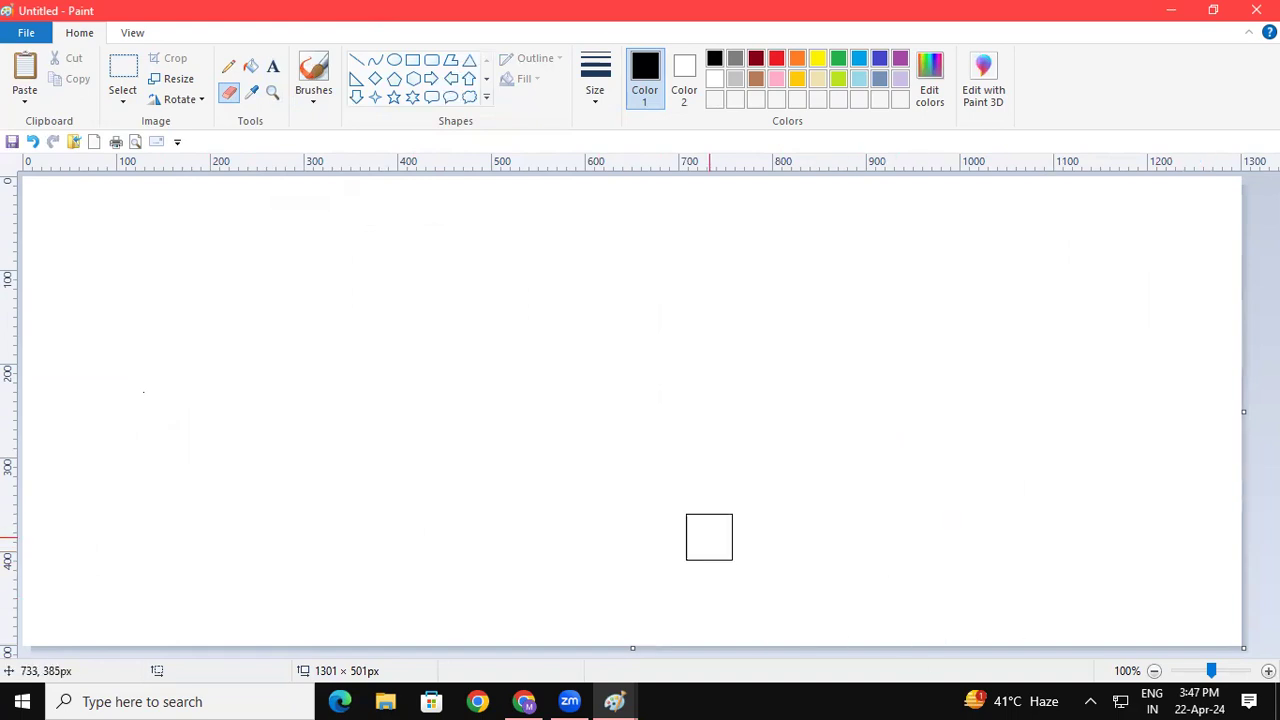
Undo the erasing and the pencil scribble over the stars.
{"action": "key", "text": "ctrl+z"}
{"action": "key", "text": "ctrl+z"}
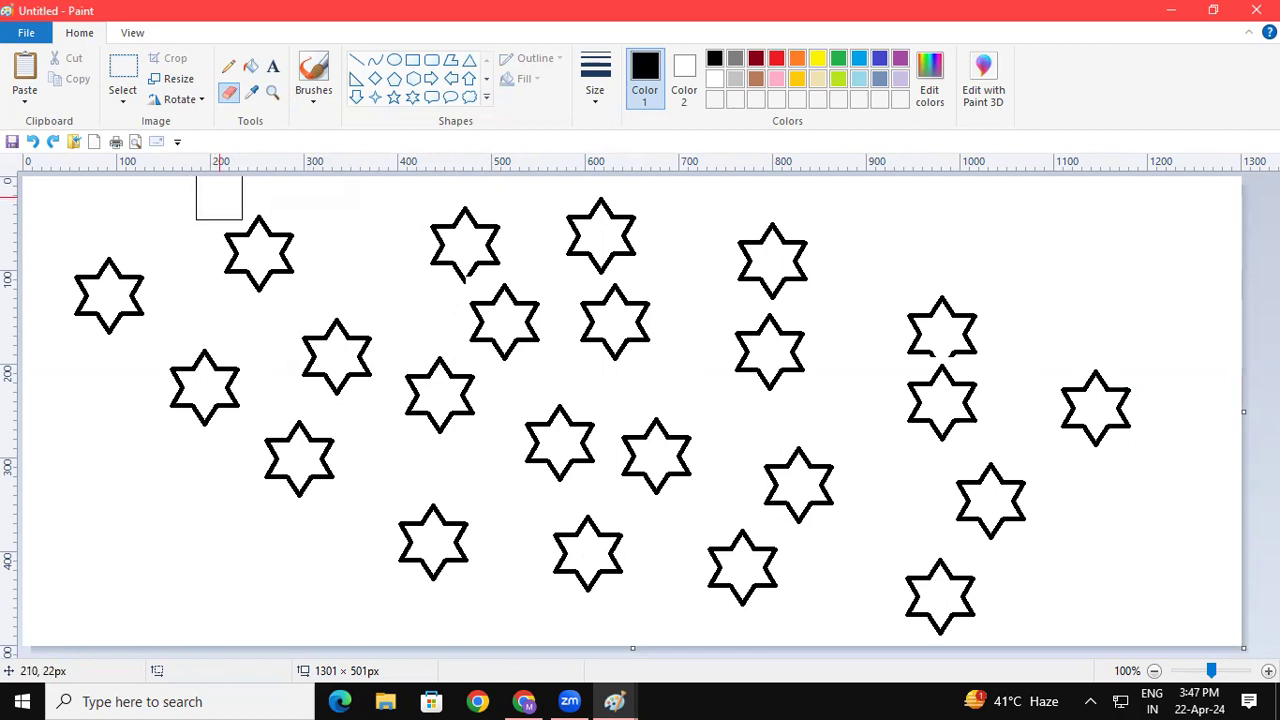
Fill the leftmost star with red and the uppermost star beside it with green.
{"action": "left_click", "coordinate": [250, 66]}
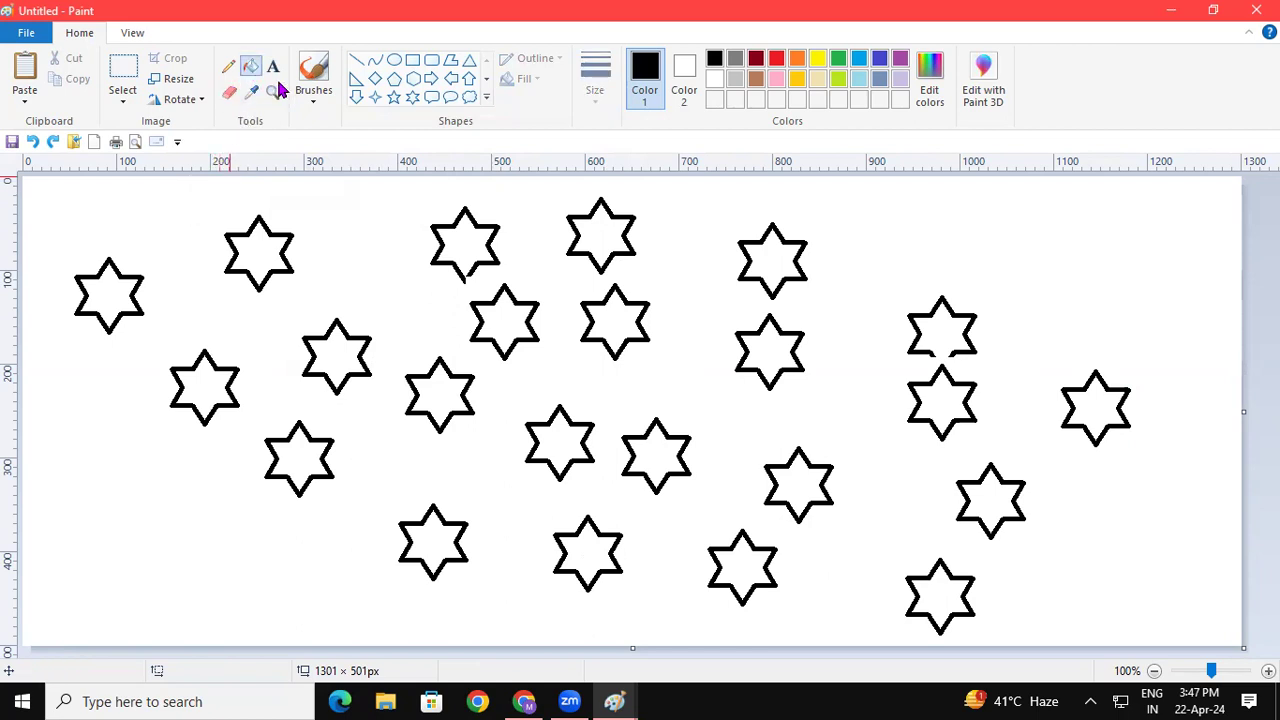
{"action": "left_click", "coordinate": [777, 60]}
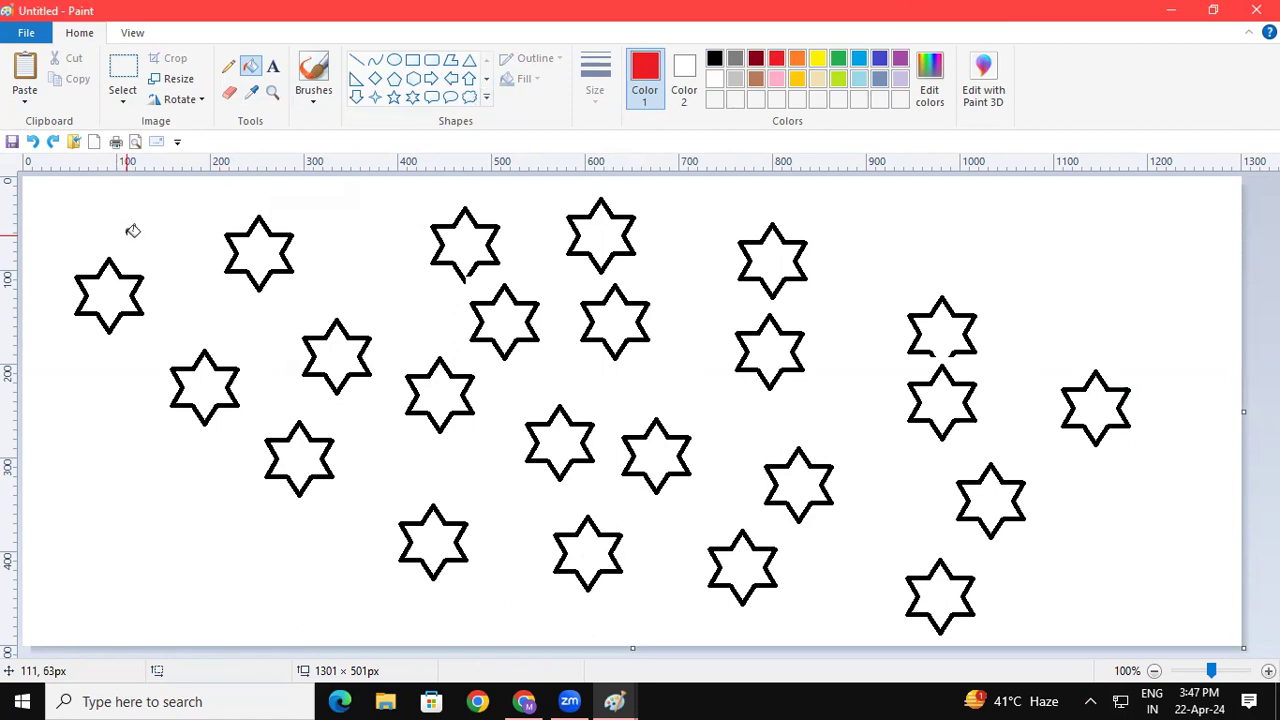
{"action": "left_click", "coordinate": [108, 292]}
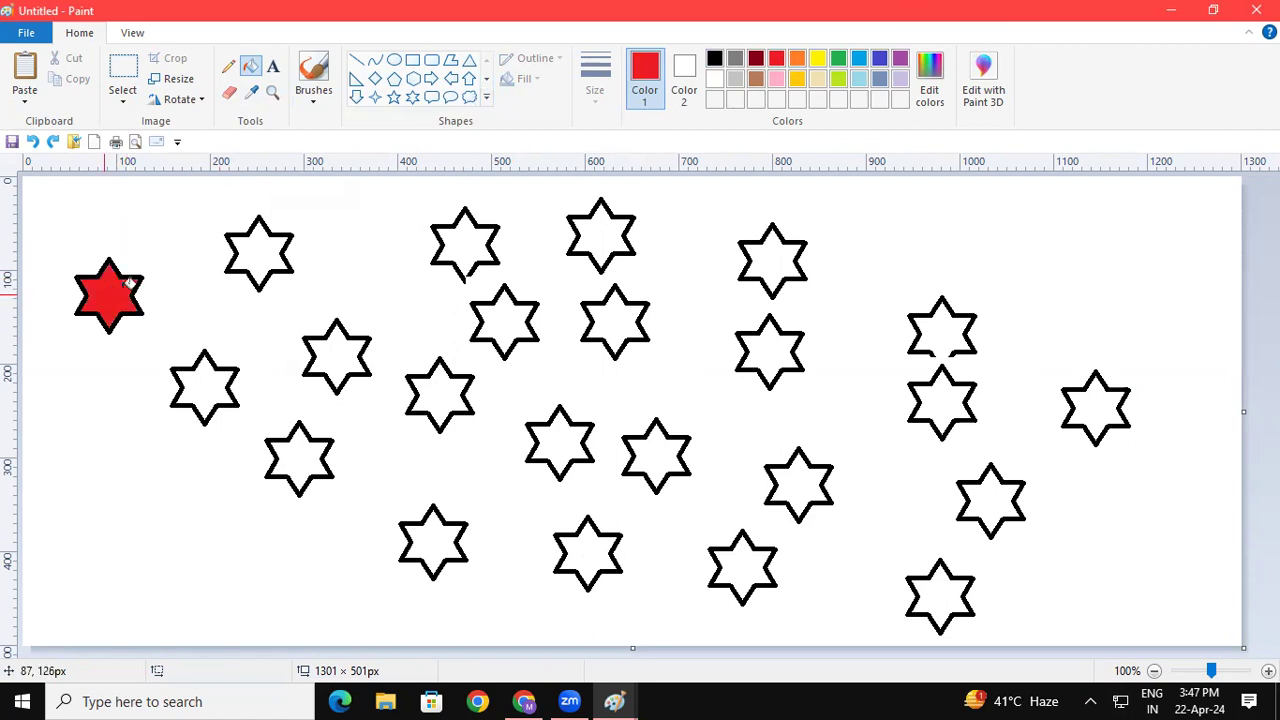
{"action": "left_click", "coordinate": [843, 60]}
{"action": "left_click", "coordinate": [270, 257]}
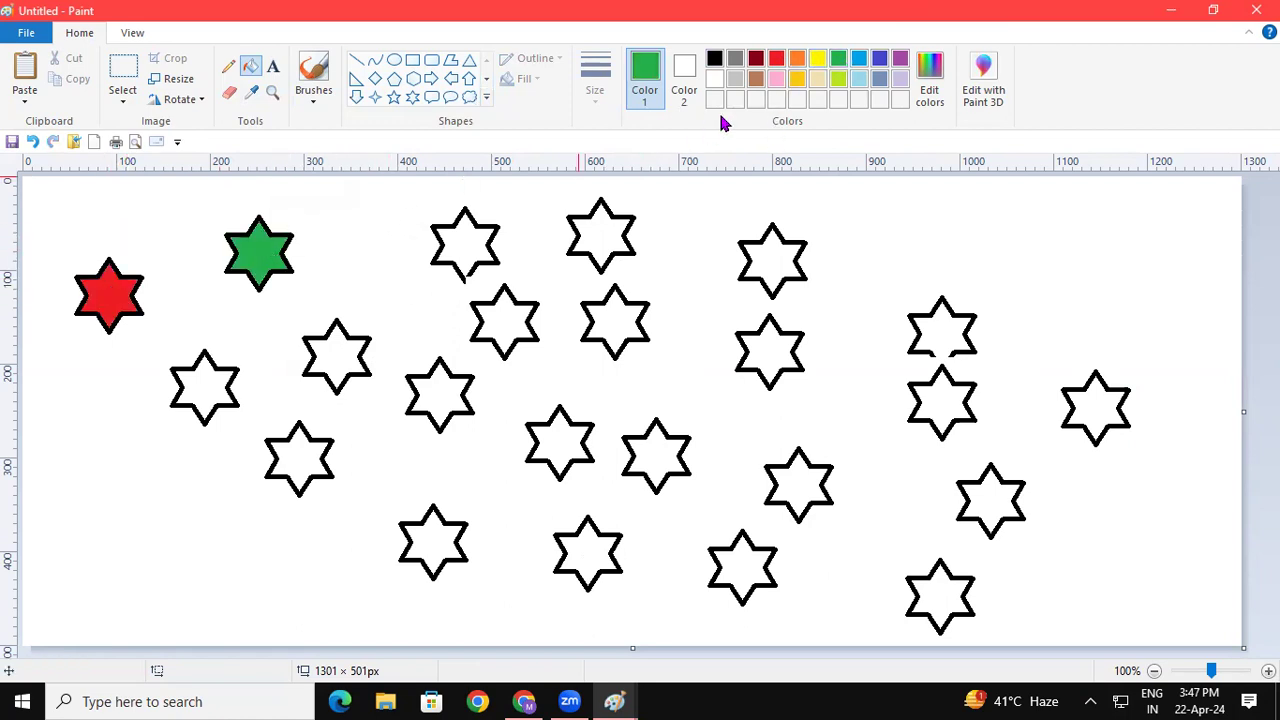
Fill the star below the red one with light blue and the two unfilled stars beside it with indigo.
{"action": "left_click", "coordinate": [859, 60]}
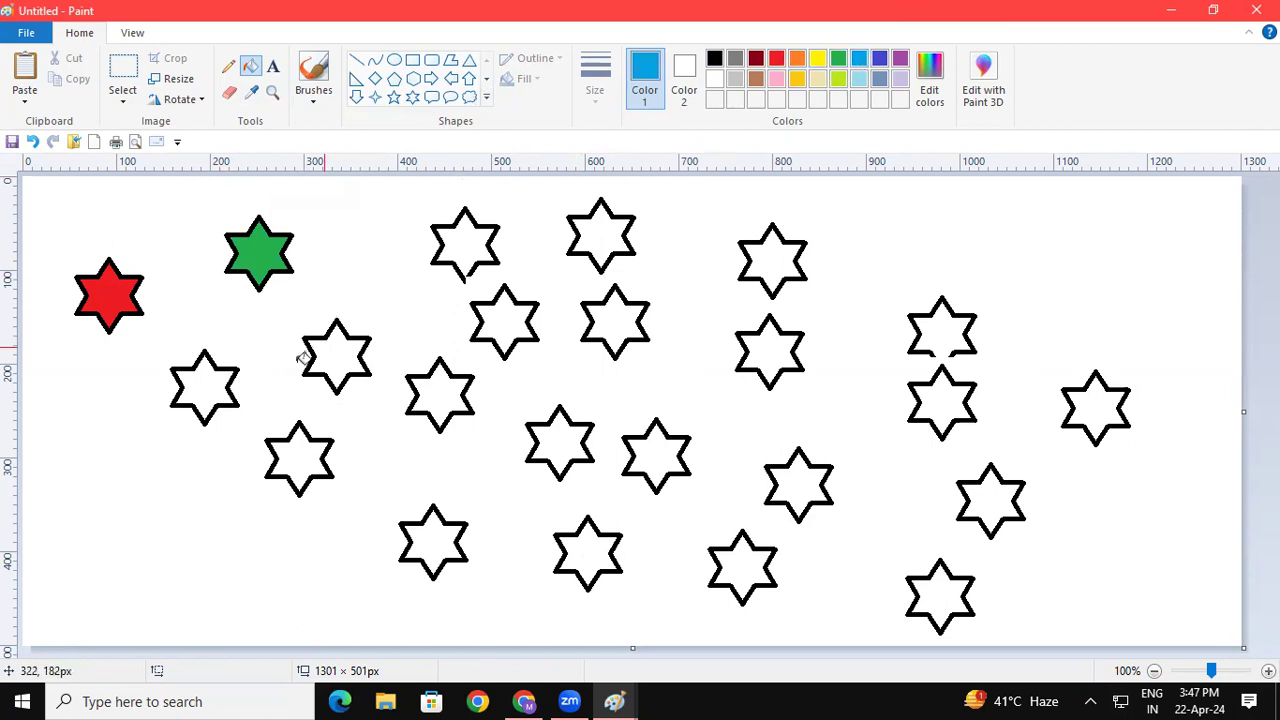
{"action": "left_click", "coordinate": [190, 393]}
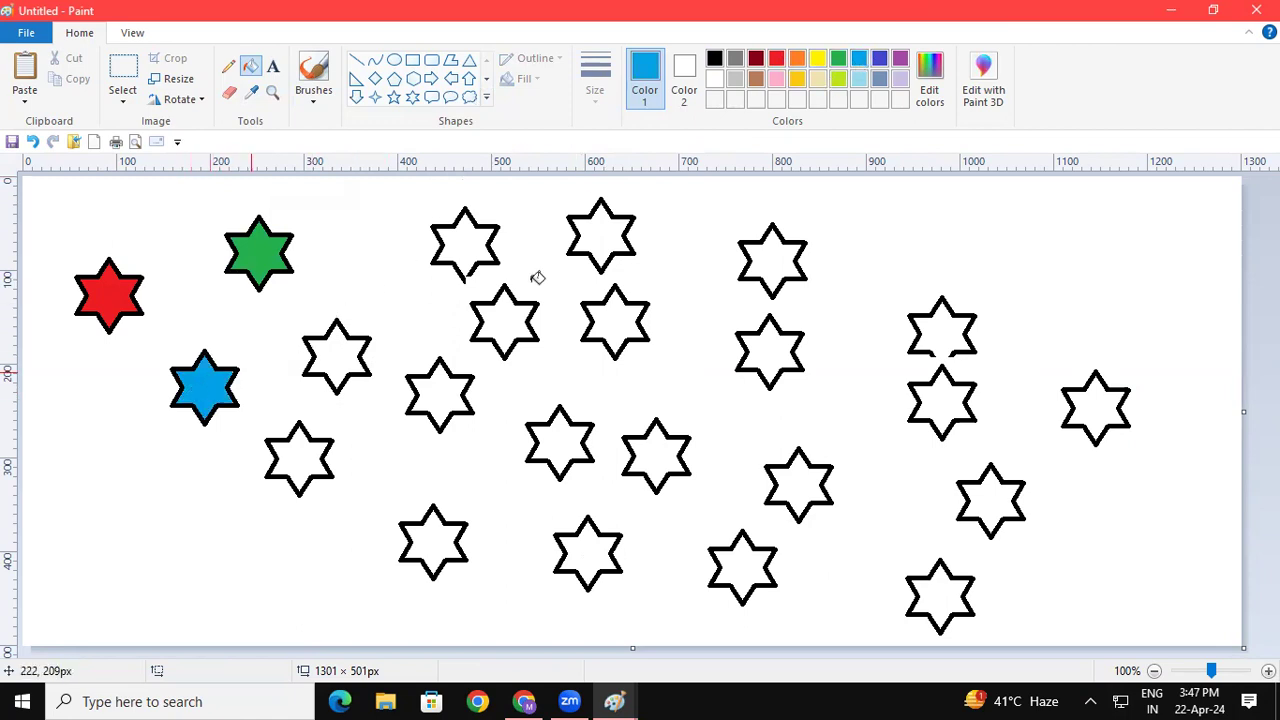
{"action": "left_click", "coordinate": [879, 60]}
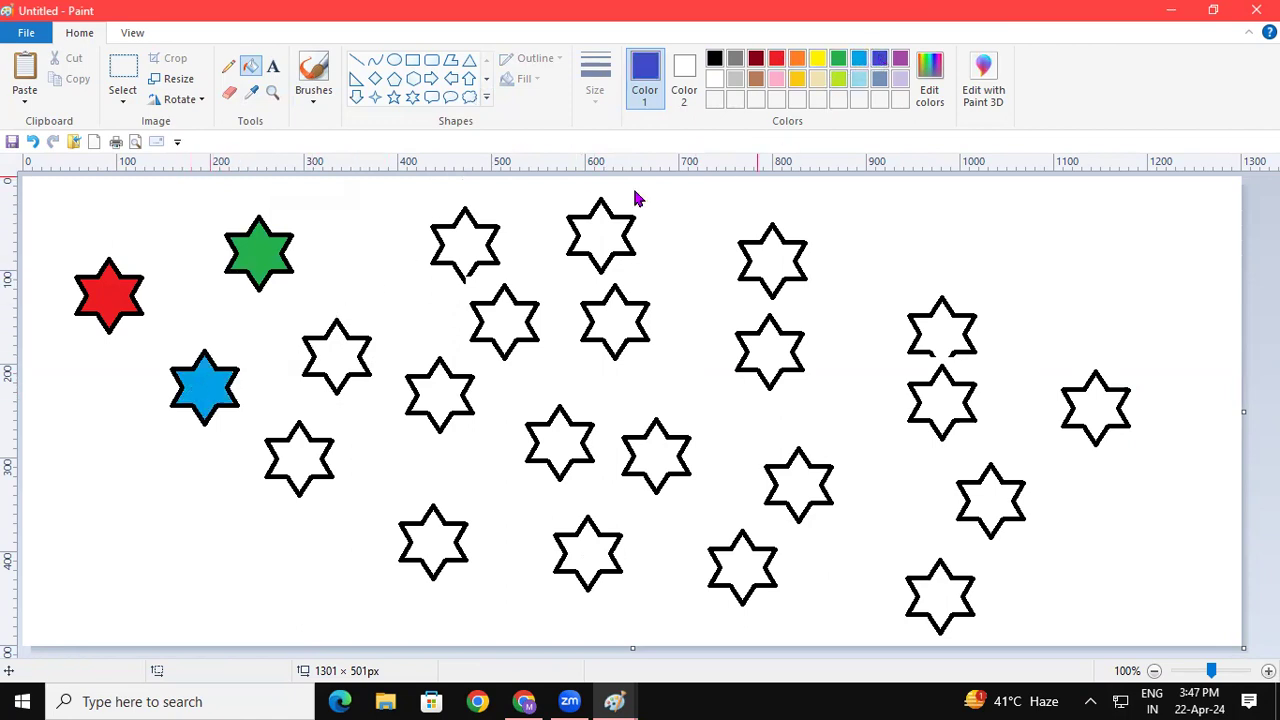
{"action": "left_click", "coordinate": [333, 352]}
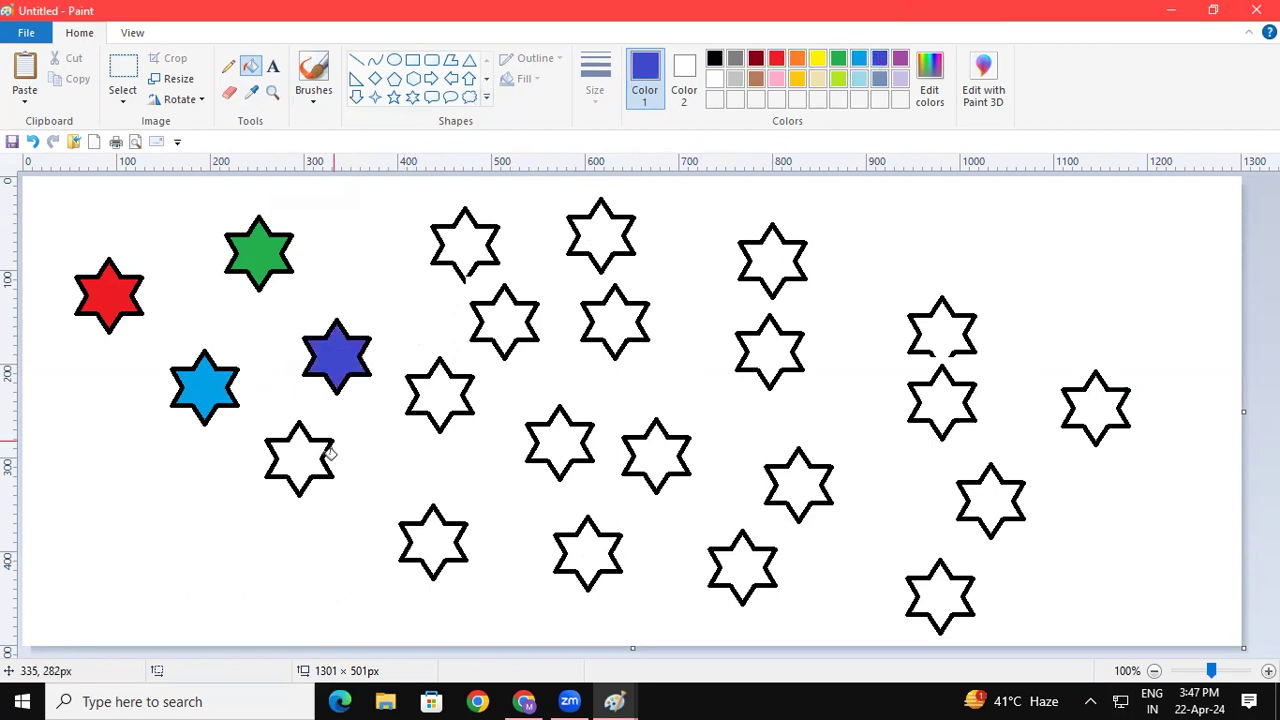
{"action": "left_click", "coordinate": [286, 447]}
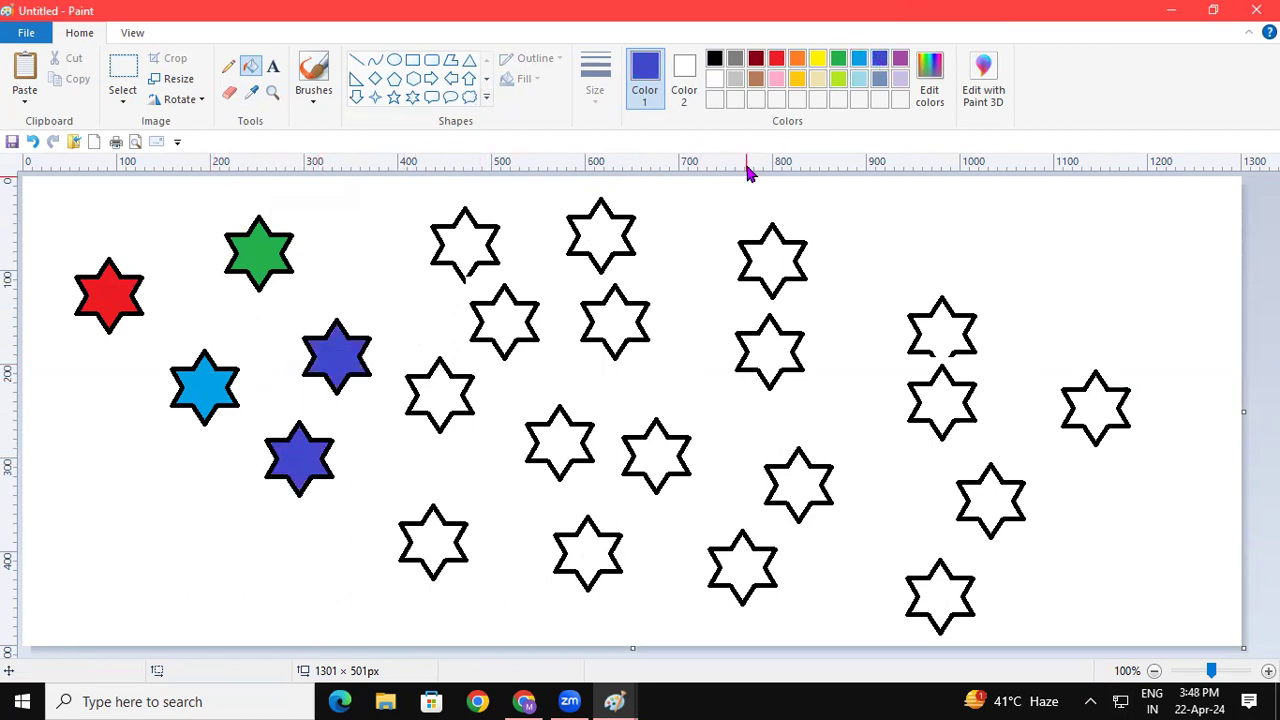
Recolour the outline of the light blue star yellow with the Fill tool.
{"action": "left_click", "coordinate": [818, 60]}
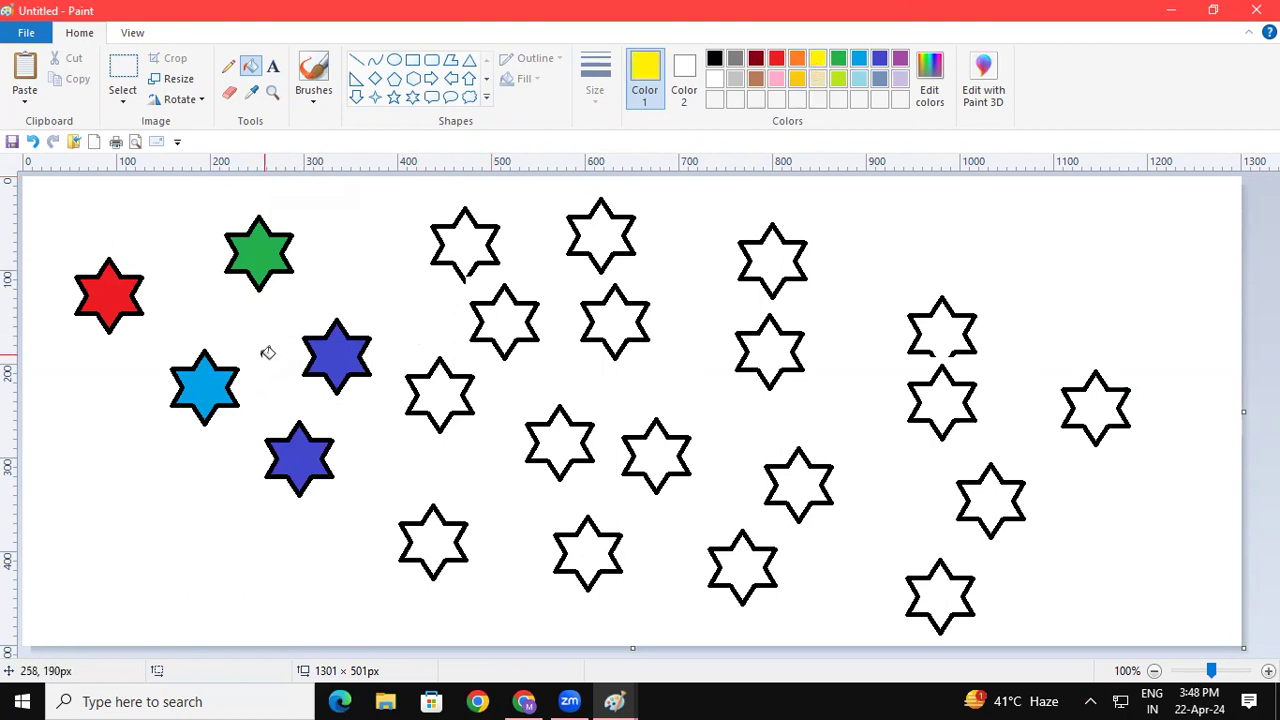
{"action": "left_click", "coordinate": [241, 372]}
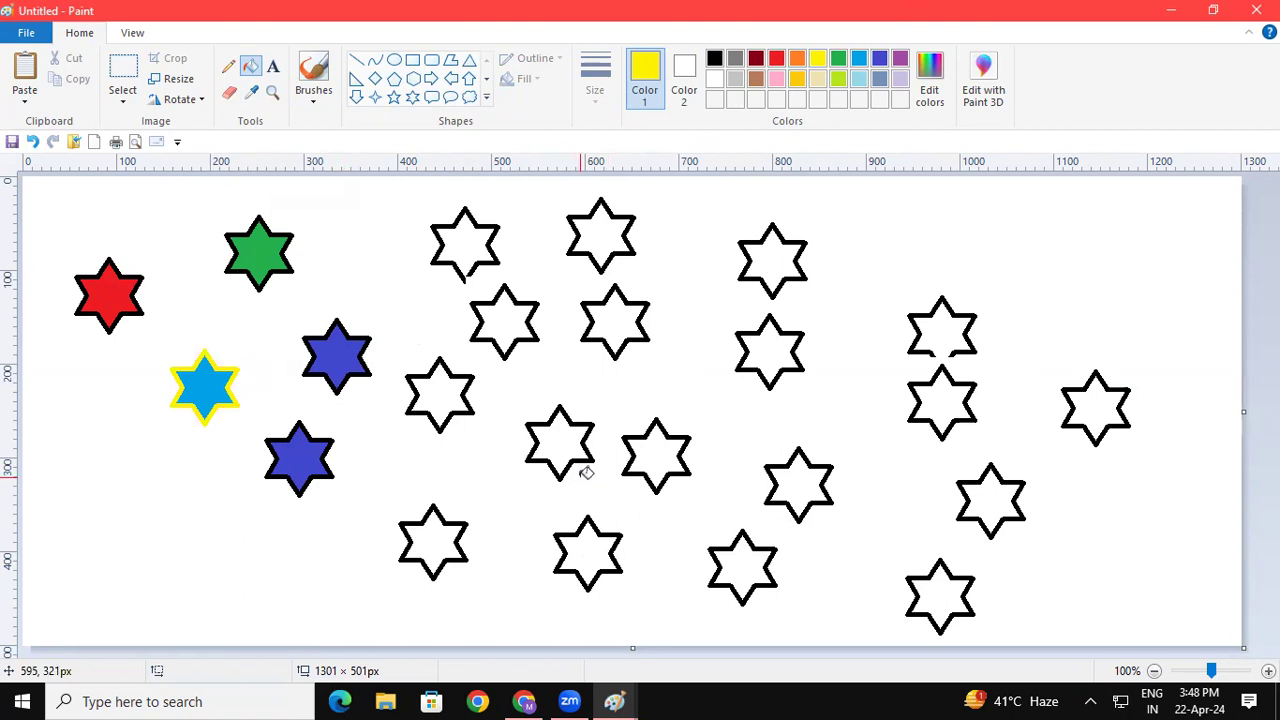
Fill the star left of centre in the second row and the upper star of the next column with yellow, undoing the broken-outline star's fill between them.
{"action": "left_click", "coordinate": [520, 322]}
{"action": "left_click", "coordinate": [466, 258]}
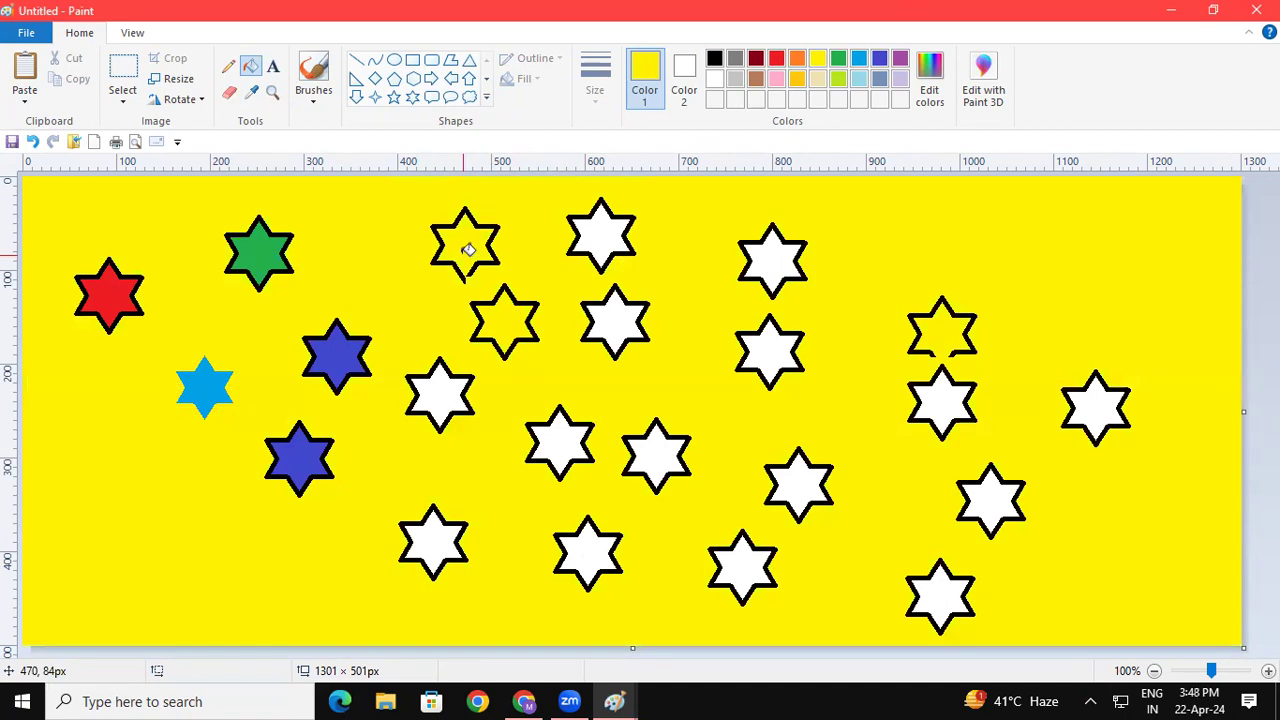
{"action": "key", "text": "ctrl+z"}
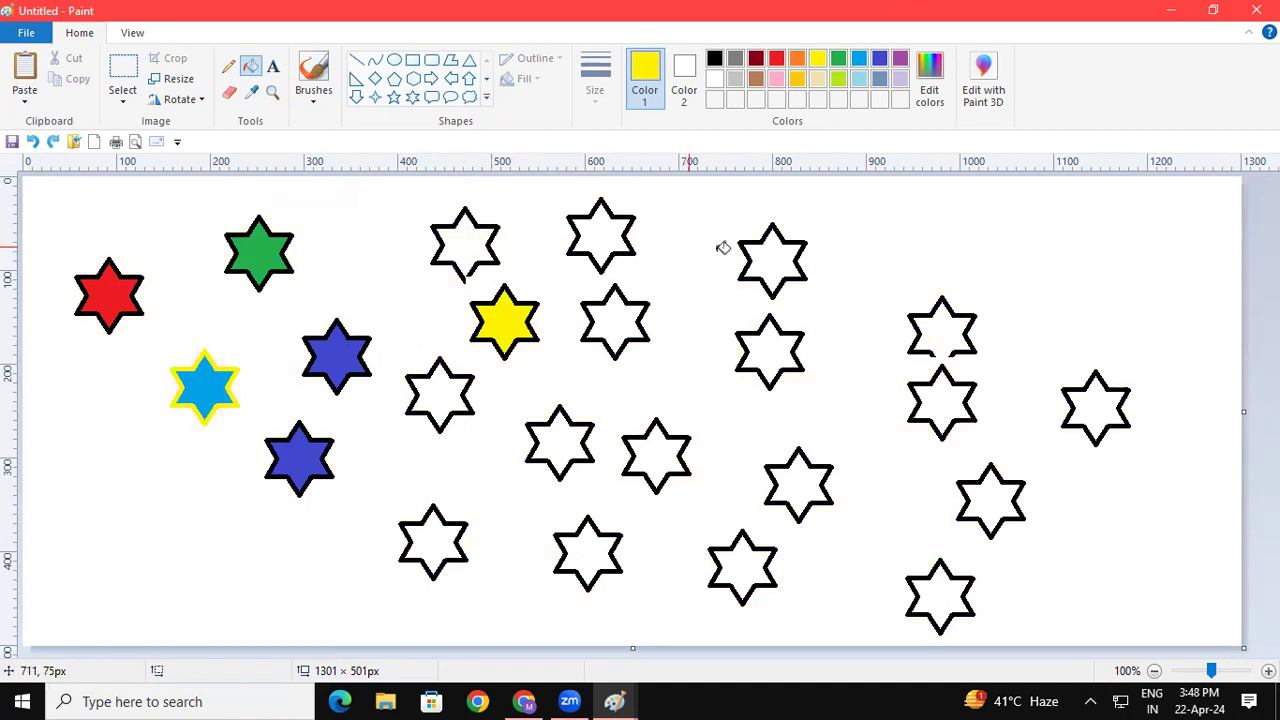
{"action": "left_click", "coordinate": [780, 262]}
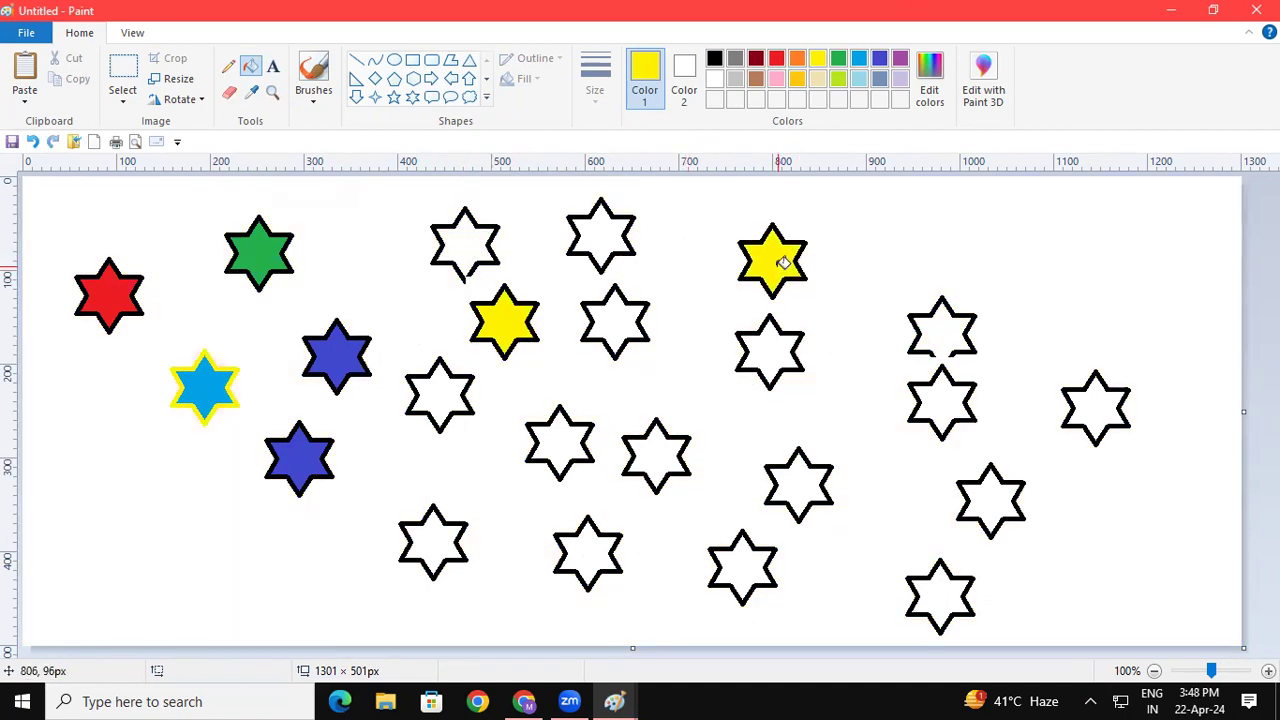
Fill the star beside the inner yellow one with orange, the star under the outer yellow one with light blue, and a central star with purple.
{"action": "left_click", "coordinate": [797, 58]}
{"action": "left_click", "coordinate": [618, 315]}
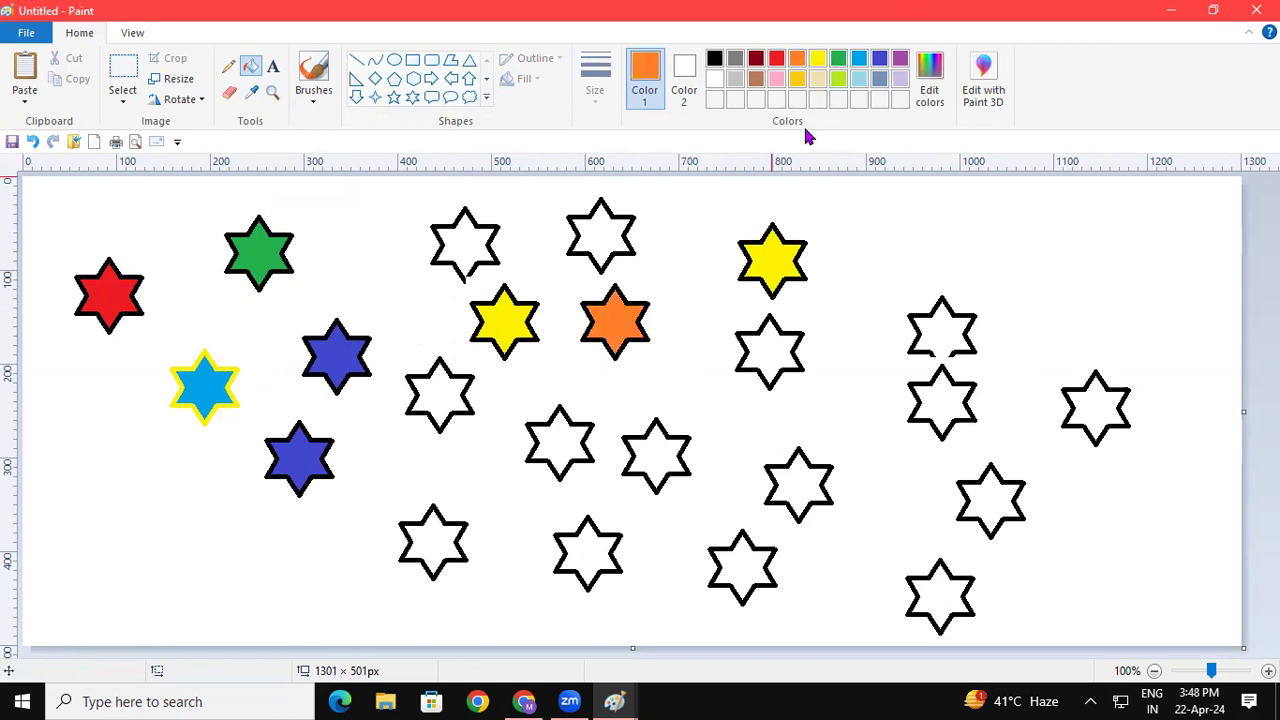
{"action": "left_click", "coordinate": [858, 58]}
{"action": "left_click", "coordinate": [765, 350]}
{"action": "left_click", "coordinate": [900, 58]}
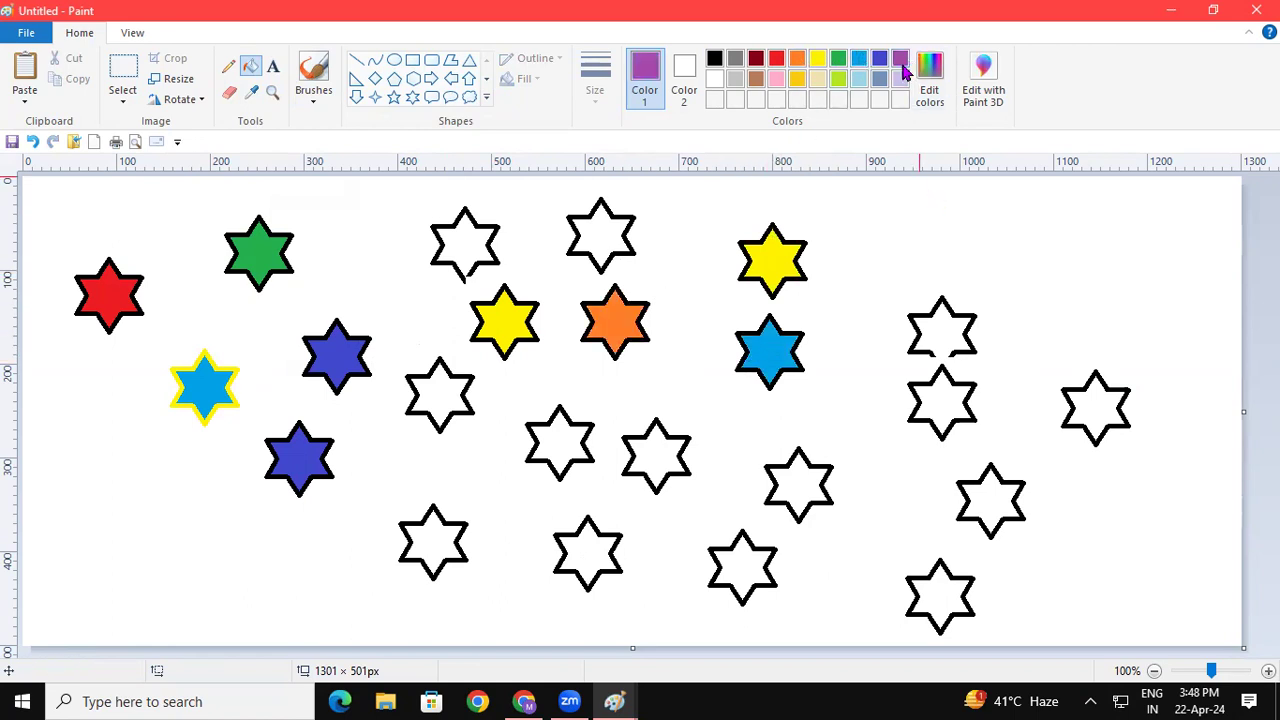
{"action": "left_click", "coordinate": [678, 440]}
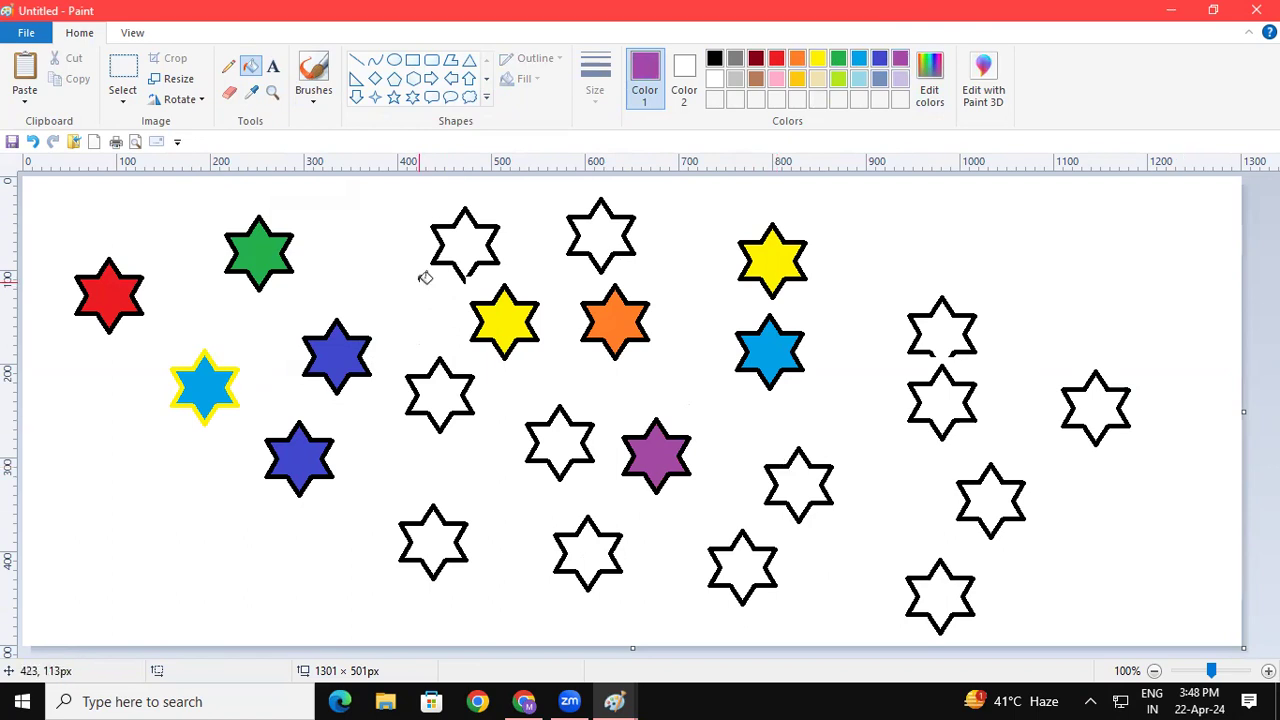
Enclose nearly all the stars in a rectangular selection of about 1147 × 458 px and move it slightly left and down.
{"action": "left_click", "coordinate": [121, 100]}
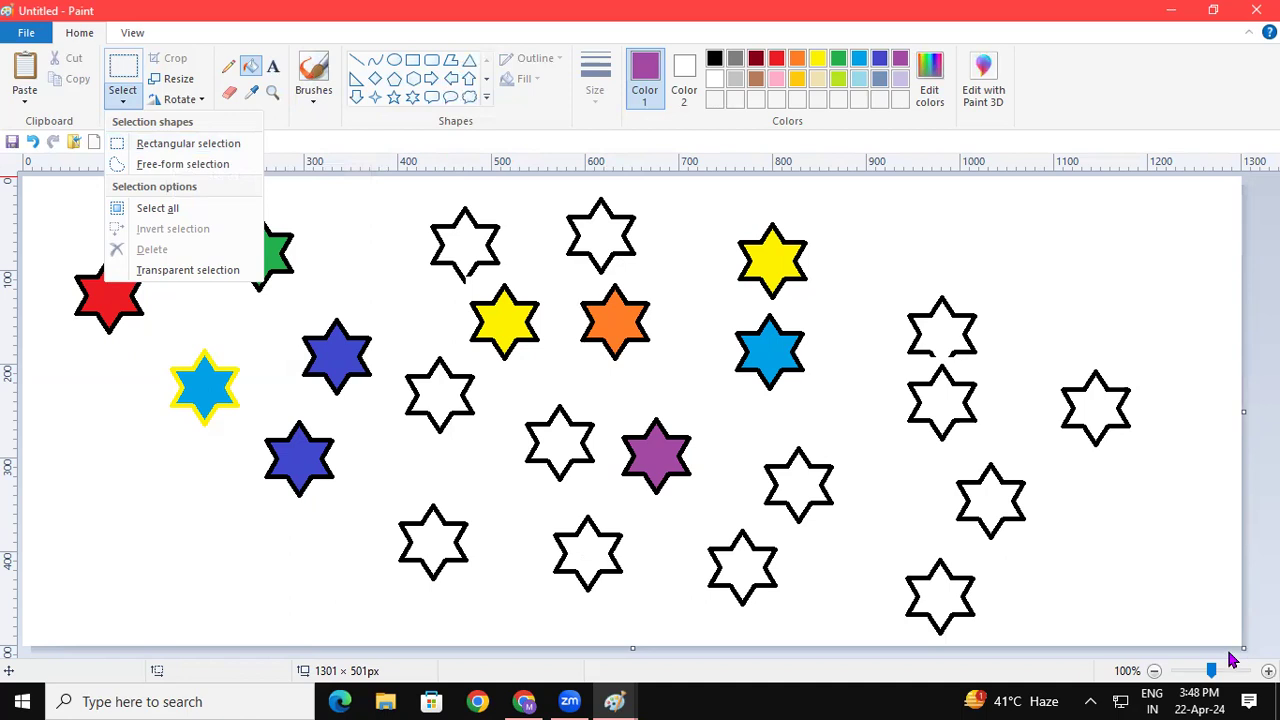
{"action": "left_click", "coordinate": [196, 150]}
{"action": "left_click_drag", "start_coordinate": [83, 205], "coordinate": [1149, 628]}
{"action": "left_click_drag", "start_coordinate": [929, 466], "coordinate": [902, 468]}
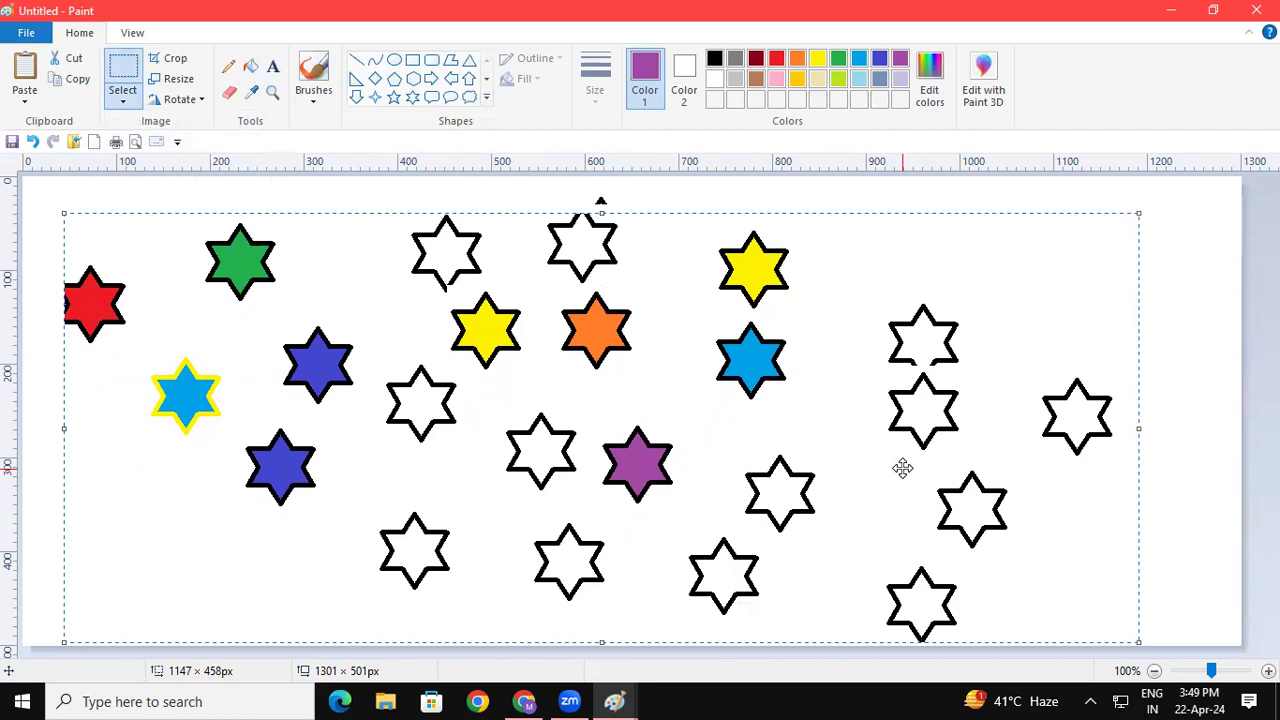
{"action": "left_click", "coordinate": [1155, 355]}
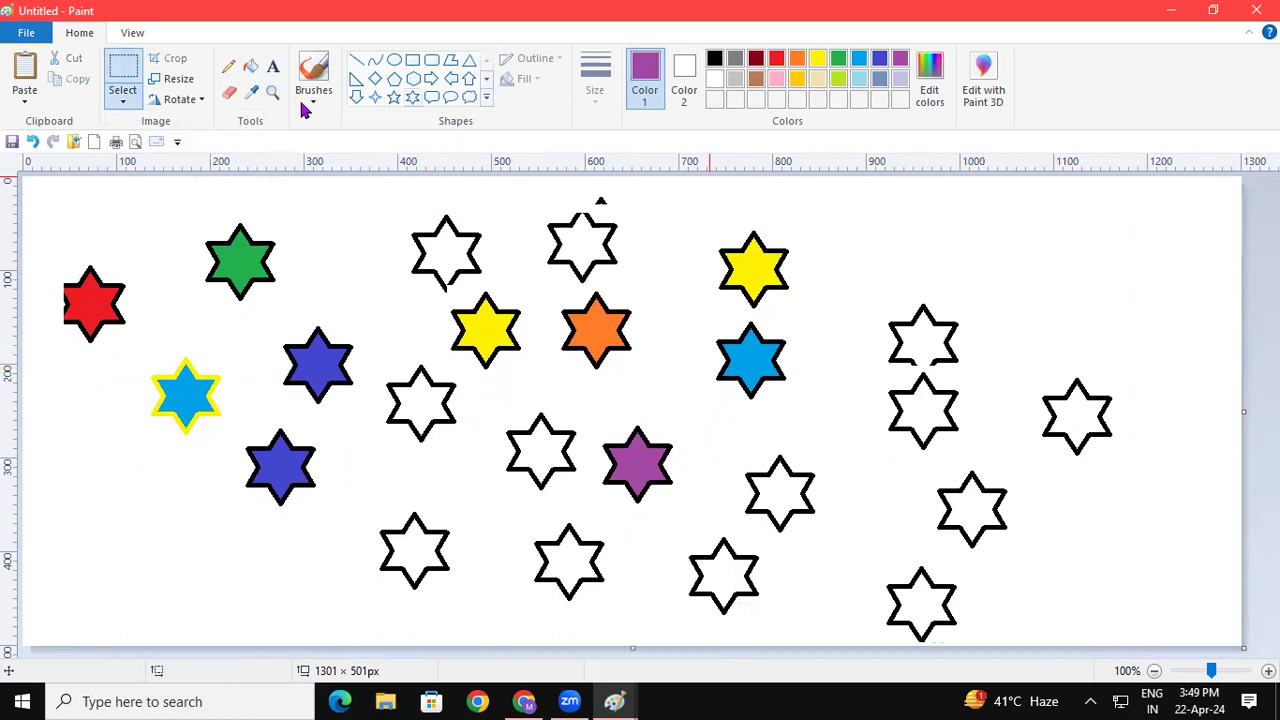
Select the upper middle group of stars with a free-form selection and move it slightly left and down.
{"action": "left_click", "coordinate": [123, 101]}
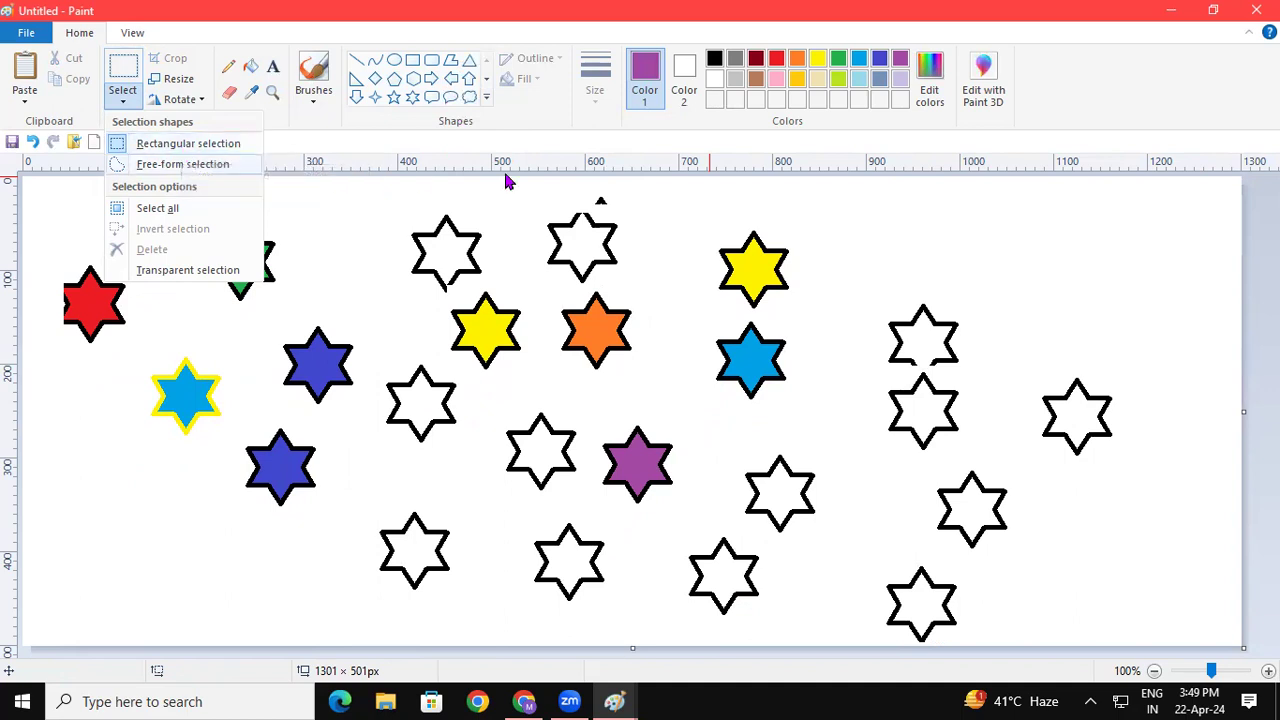
{"action": "left_click", "coordinate": [198, 166]}
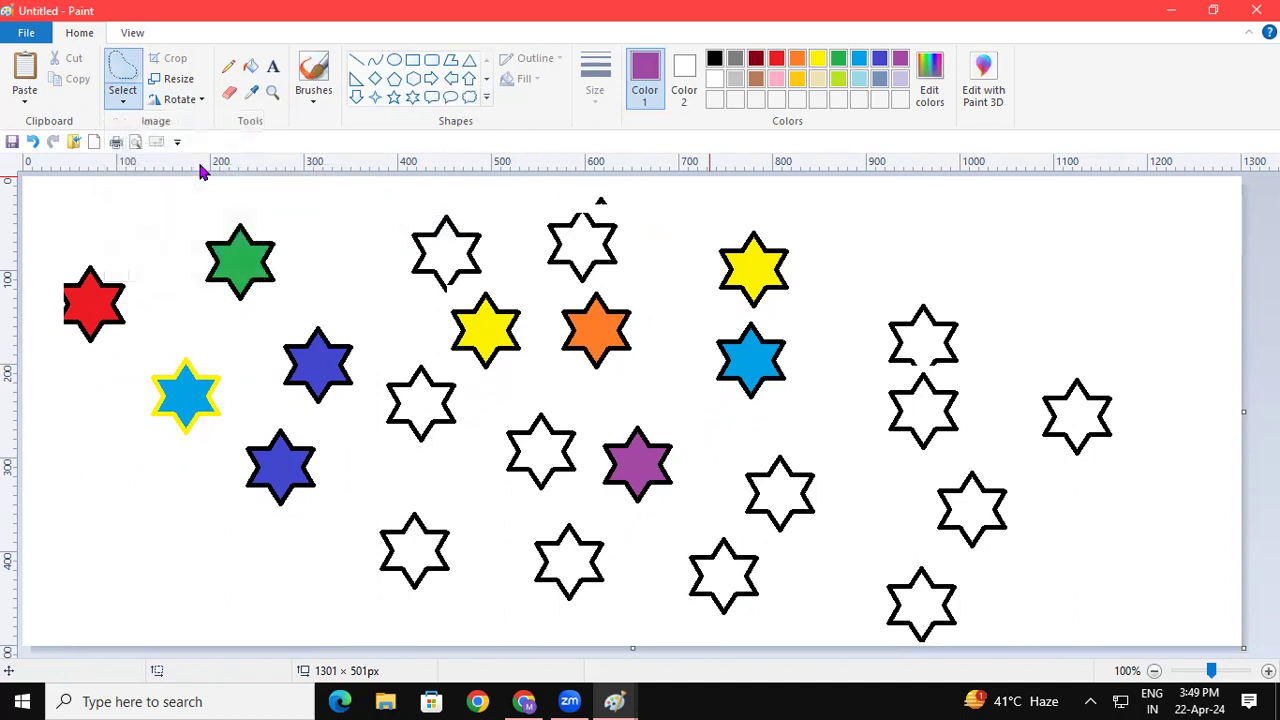
{"action": "mouse_move", "coordinate": [172, 236]}
{"action": "left_mouse_down"}
{"action": "mouse_move", "coordinate": [174, 222]}
{"action": "mouse_move", "coordinate": [171, 284]}
{"action": "mouse_move", "coordinate": [215, 332]}
{"action": "mouse_move", "coordinate": [311, 284]}
{"action": "mouse_move", "coordinate": [362, 226]}
{"action": "mouse_move", "coordinate": [538, 200]}
{"action": "mouse_move", "coordinate": [664, 196]}
{"action": "mouse_move", "coordinate": [943, 258]}
{"action": "mouse_move", "coordinate": [838, 322]}
{"action": "mouse_move", "coordinate": [828, 404]}
{"action": "mouse_move", "coordinate": [700, 410]}
{"action": "mouse_move", "coordinate": [528, 394]}
{"action": "mouse_move", "coordinate": [368, 468]}
{"action": "mouse_move", "coordinate": [204, 360]}
{"action": "mouse_move", "coordinate": [172, 318]}
{"action": "mouse_move", "coordinate": [174, 231]}
{"action": "left_mouse_up"}
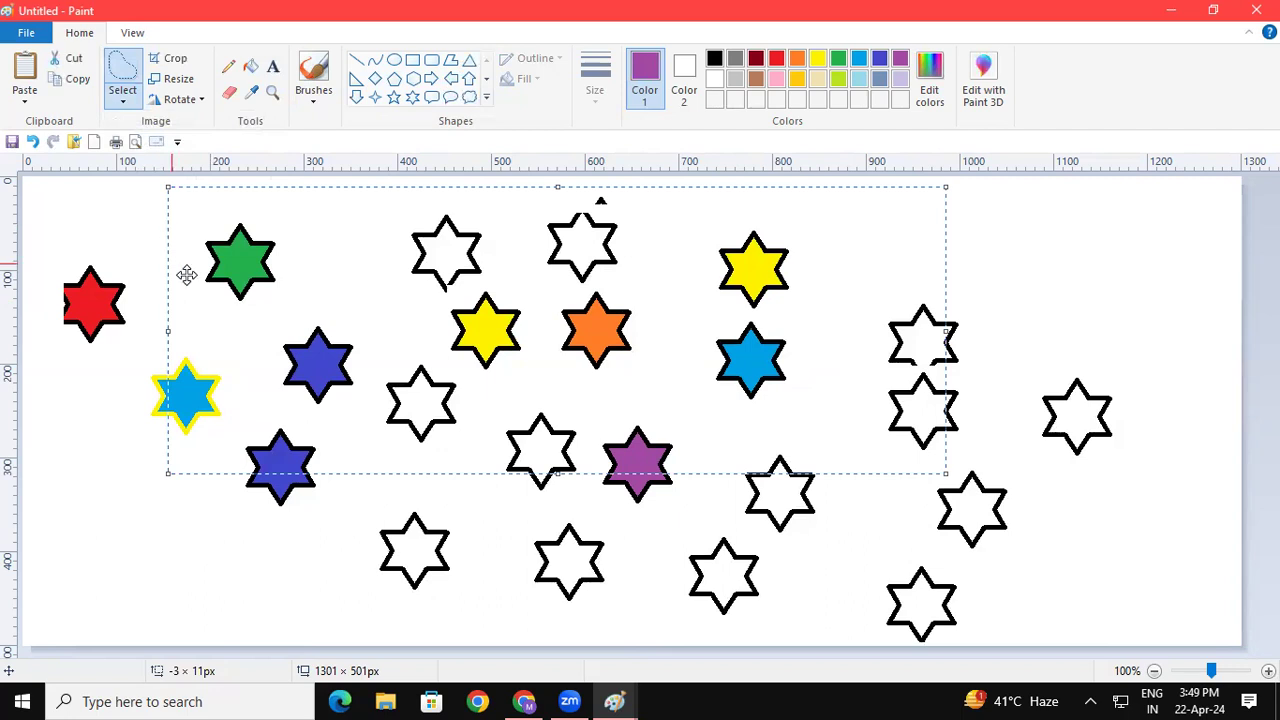
{"action": "left_click_drag", "start_coordinate": [495, 287], "coordinate": [500, 228]}
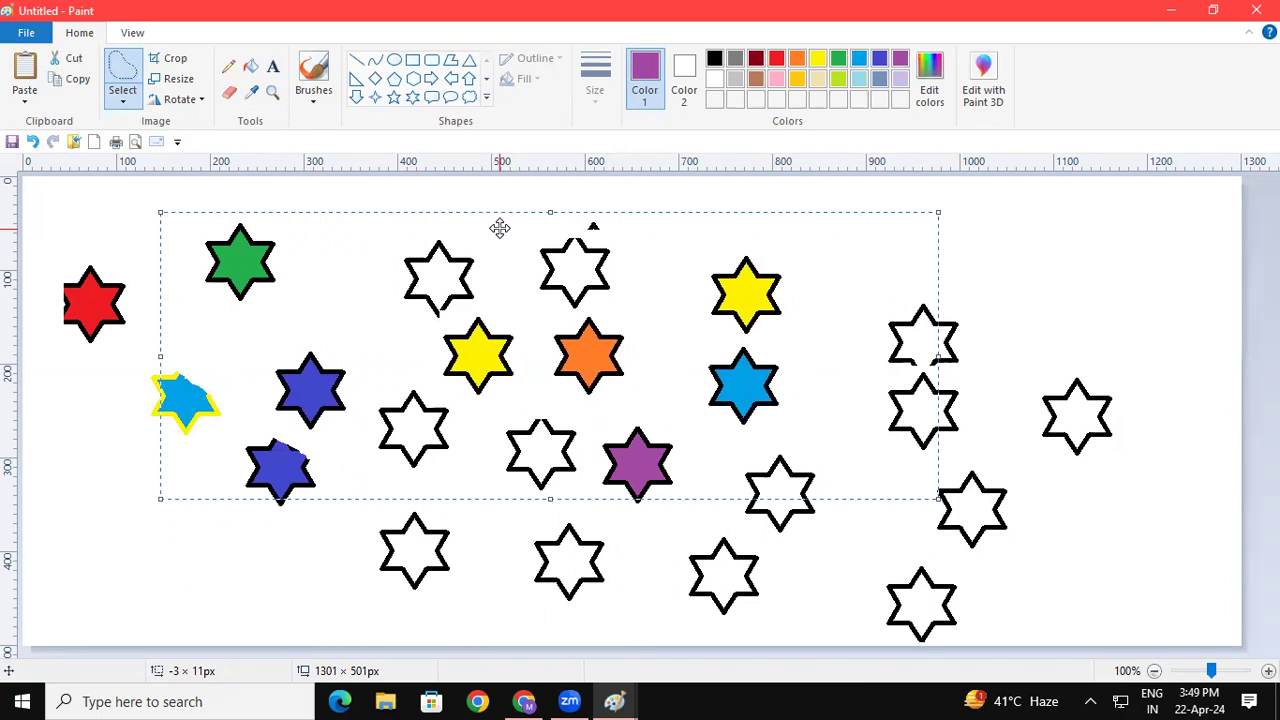
{"action": "left_click", "coordinate": [1151, 294]}
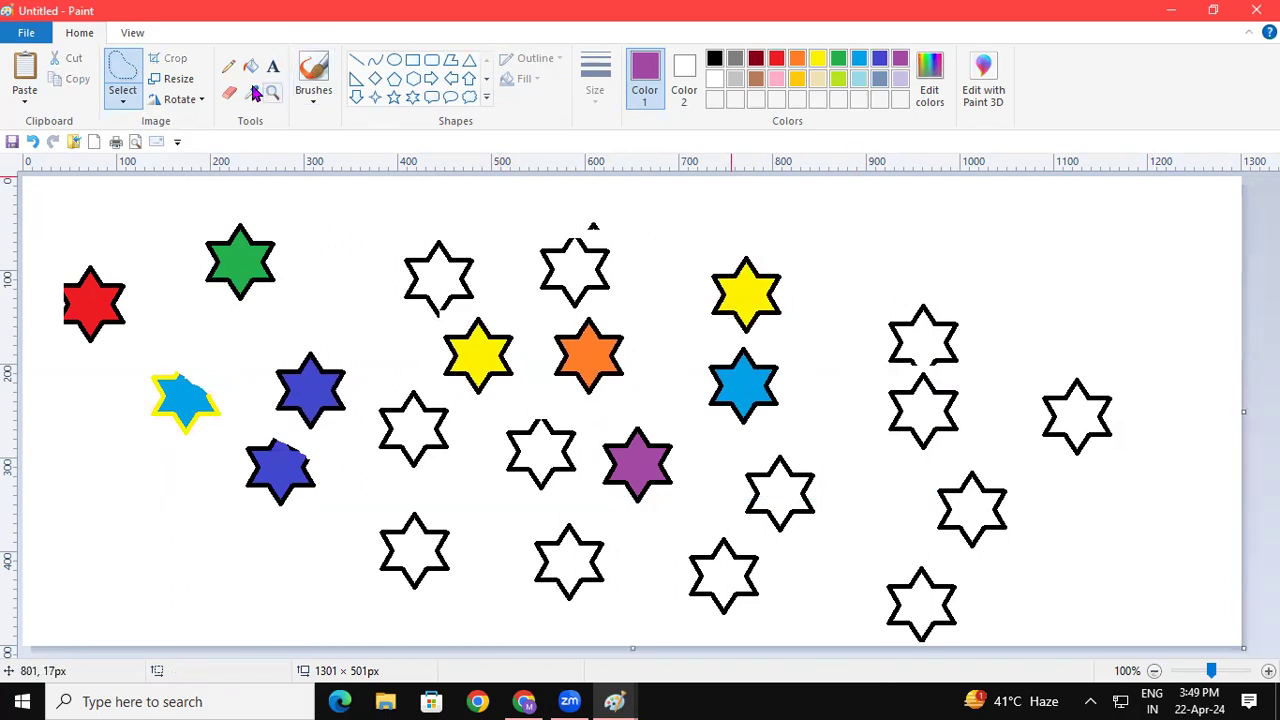
Draw a free-form selection around the central stars, including the orange and purple ones, and move it slightly left and down.
{"action": "left_click", "coordinate": [116, 104]}
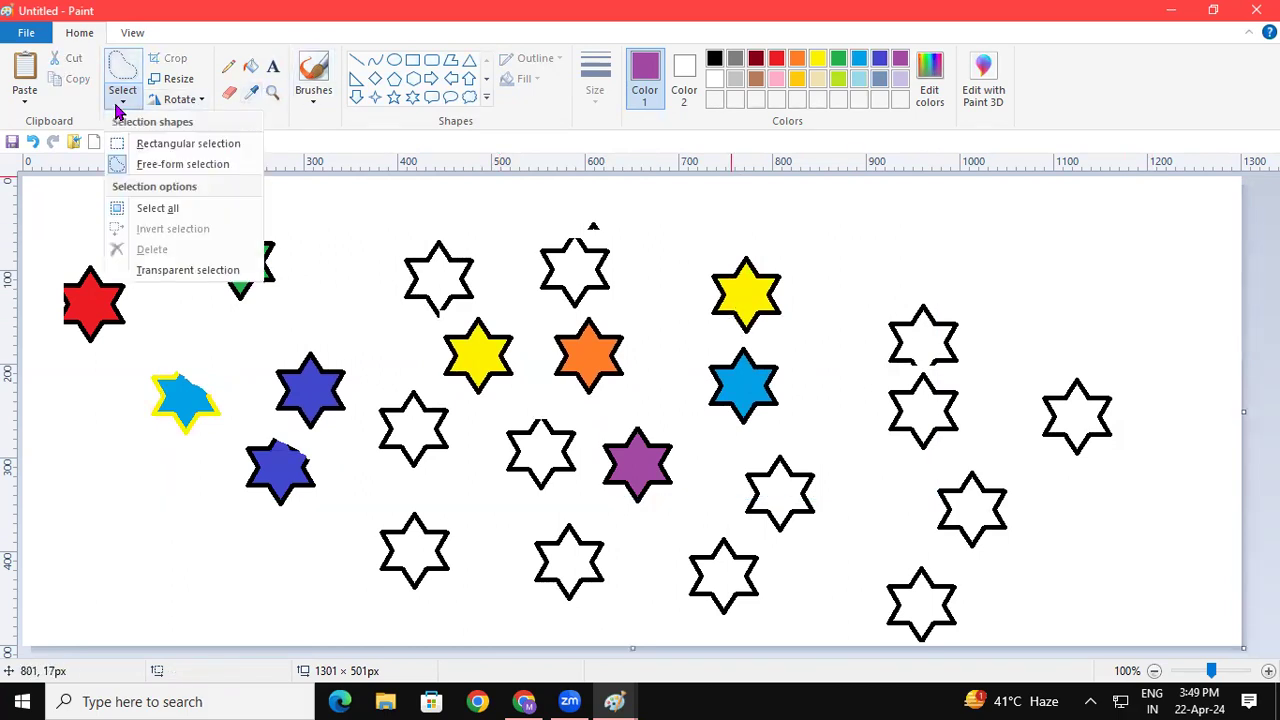
{"action": "left_click", "coordinate": [175, 166]}
{"action": "mouse_move", "coordinate": [797, 213]}
{"action": "left_mouse_down"}
{"action": "mouse_move", "coordinate": [789, 319]}
{"action": "mouse_move", "coordinate": [883, 509]}
{"action": "mouse_move", "coordinate": [855, 571]}
{"action": "mouse_move", "coordinate": [800, 579]}
{"action": "mouse_move", "coordinate": [721, 517]}
{"action": "mouse_move", "coordinate": [688, 522]}
{"action": "mouse_move", "coordinate": [646, 579]}
{"action": "mouse_move", "coordinate": [487, 527]}
{"action": "mouse_move", "coordinate": [459, 498]}
{"action": "mouse_move", "coordinate": [536, 354]}
{"action": "mouse_move", "coordinate": [514, 268]}
{"action": "mouse_move", "coordinate": [534, 215]}
{"action": "mouse_move", "coordinate": [669, 203]}
{"action": "mouse_move", "coordinate": [797, 213]}
{"action": "left_mouse_up"}
{"action": "mouse_move", "coordinate": [732, 336]}
{"action": "left_mouse_down"}
{"action": "mouse_move", "coordinate": [762, 383]}
{"action": "mouse_move", "coordinate": [629, 279]}
{"action": "left_mouse_up"}
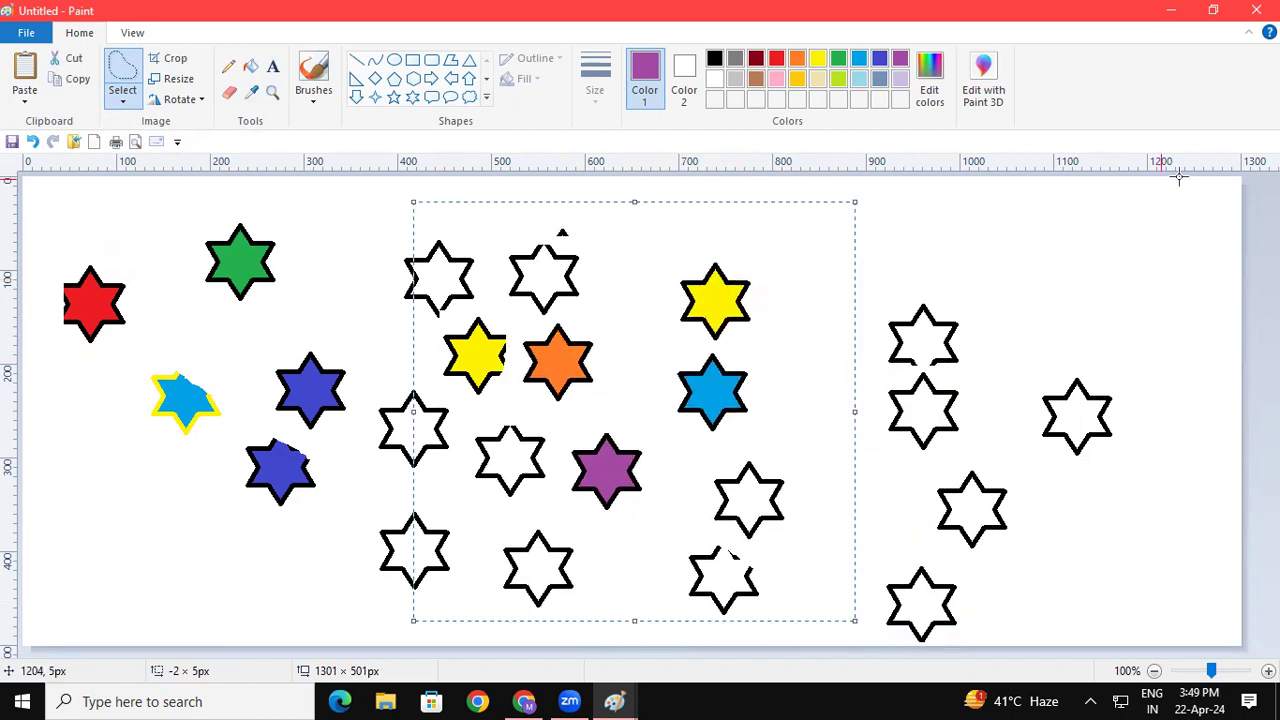
Select the entire picture and move it slightly up and to the right on the canvas.
{"action": "left_click", "coordinate": [131, 108]}
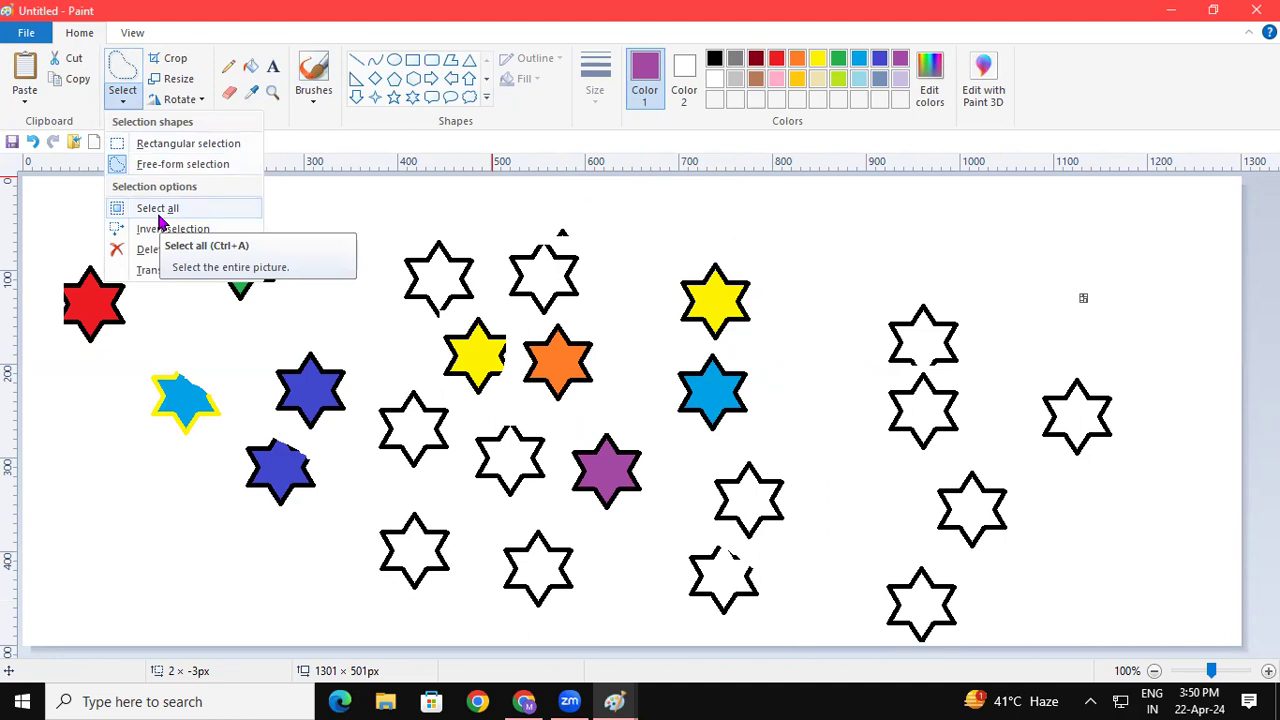
{"action": "left_click", "coordinate": [407, 226]}
{"action": "key", "text": "ctrl+a"}
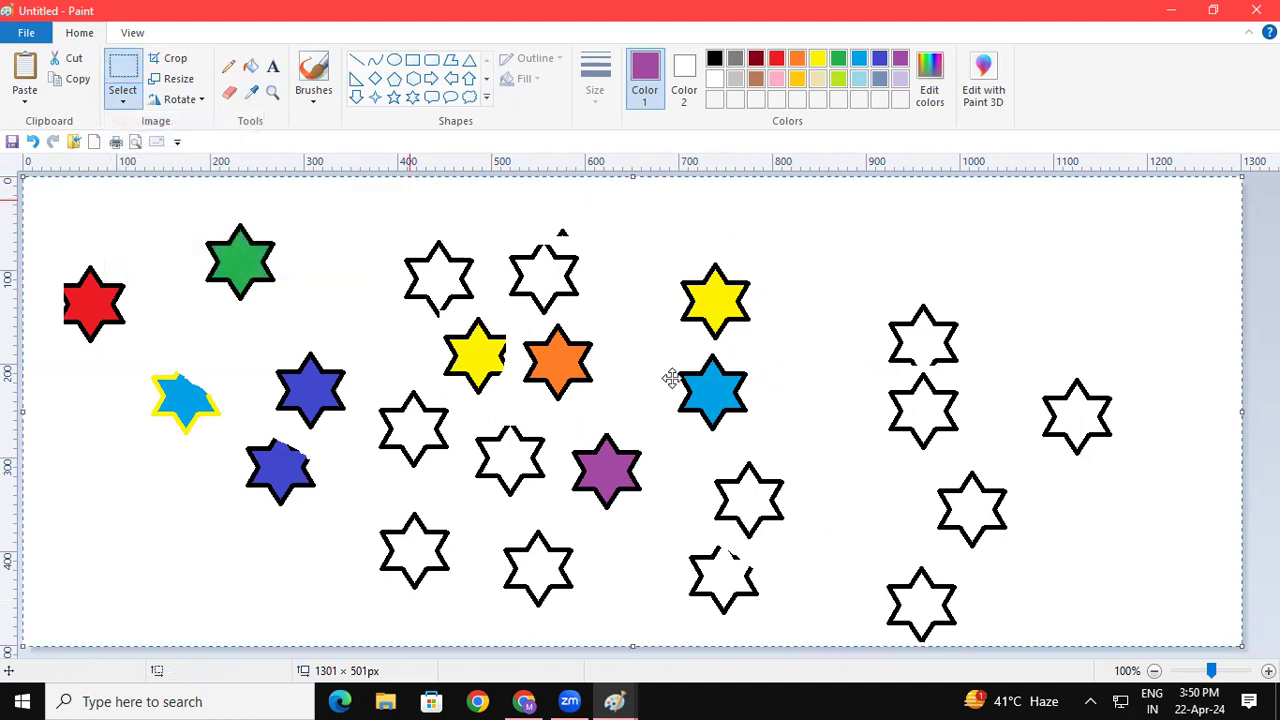
{"action": "mouse_move", "coordinate": [634, 249]}
{"action": "left_mouse_down"}
{"action": "mouse_move", "coordinate": [663, 320]}
{"action": "mouse_move", "coordinate": [640, 231]}
{"action": "left_mouse_up"}
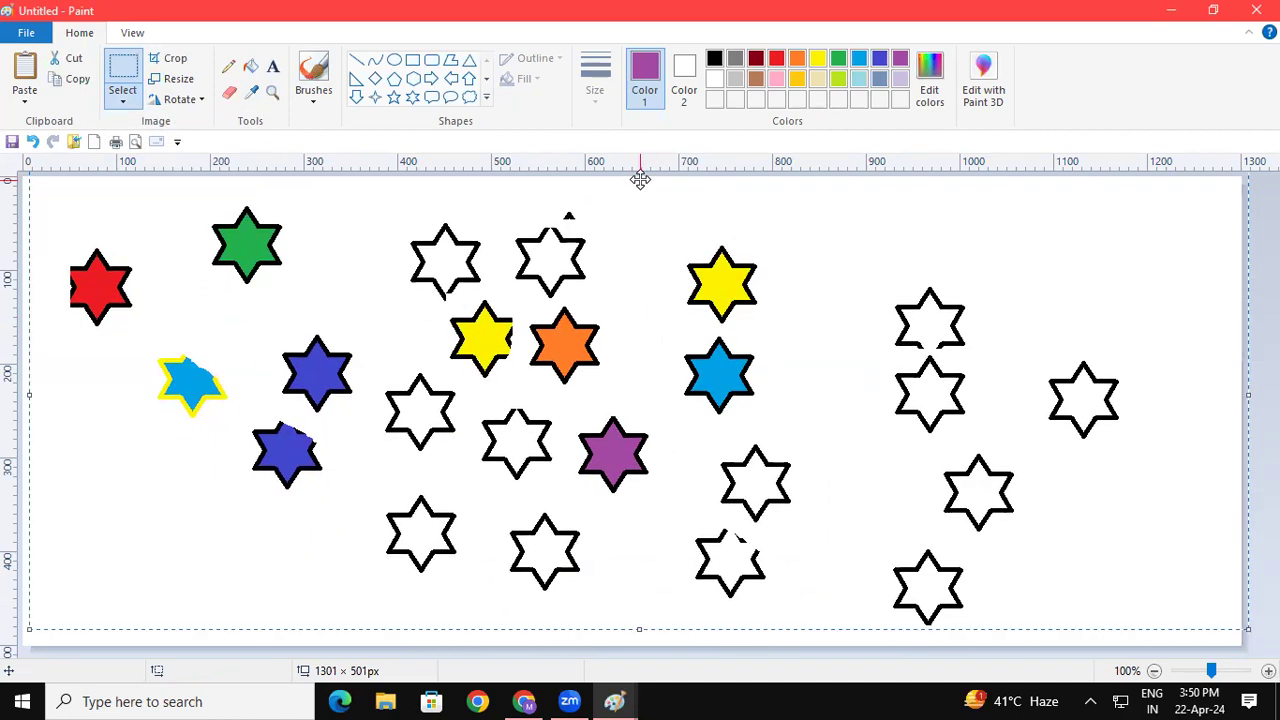
{"action": "left_click_drag", "start_coordinate": [809, 391], "coordinate": [814, 393]}
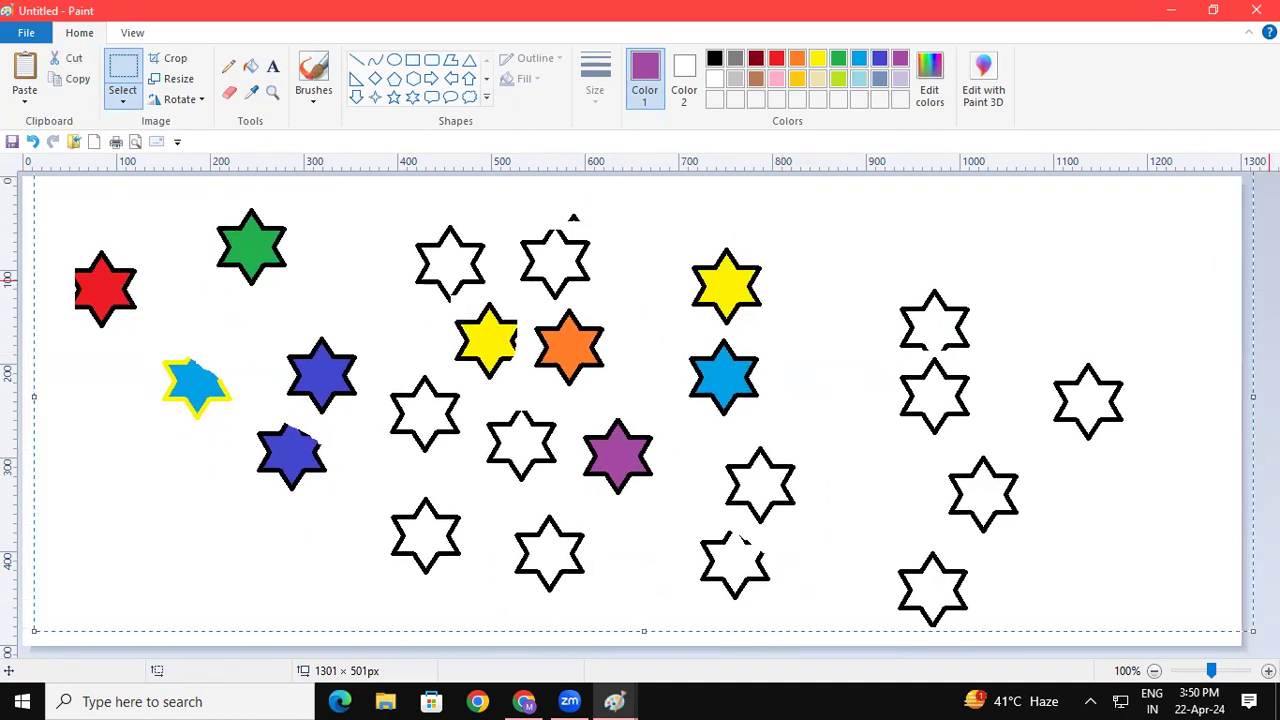
Draw a rectangular selection of about 106 × 215 px around the outer yellow star and the light blue star below it.
{"action": "left_click", "coordinate": [124, 100]}
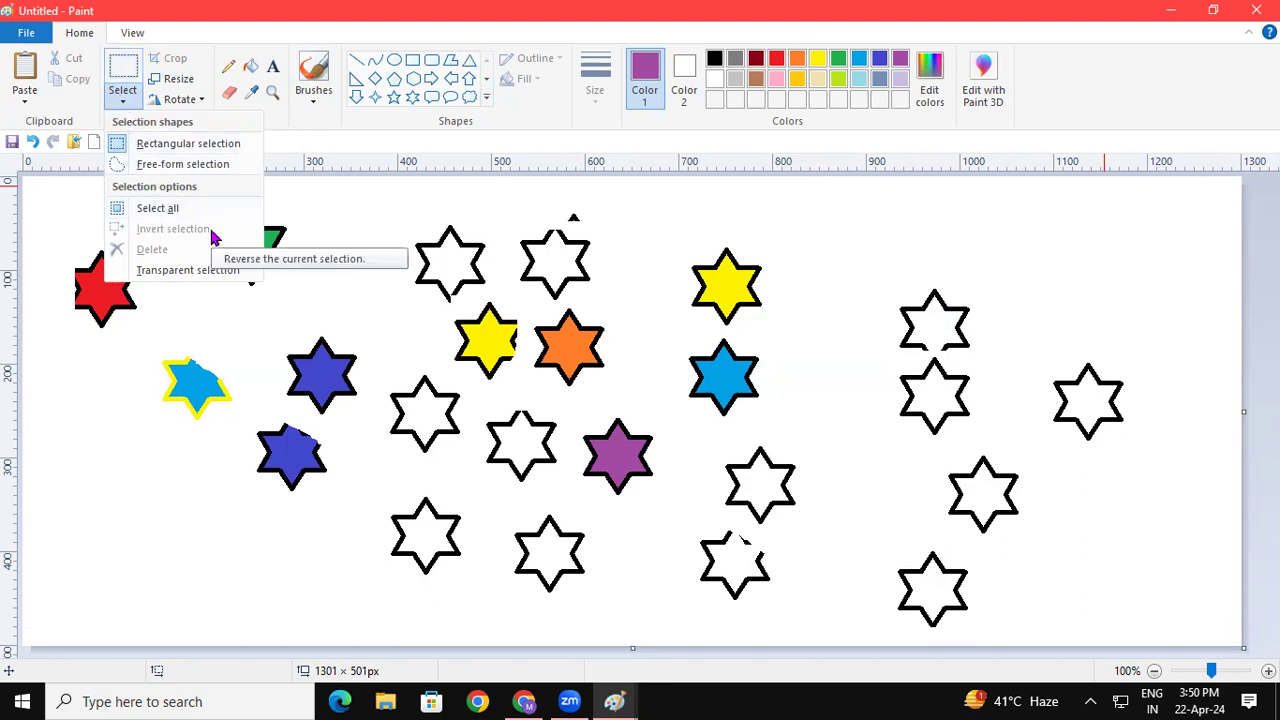
{"action": "left_click", "coordinate": [472, 410]}
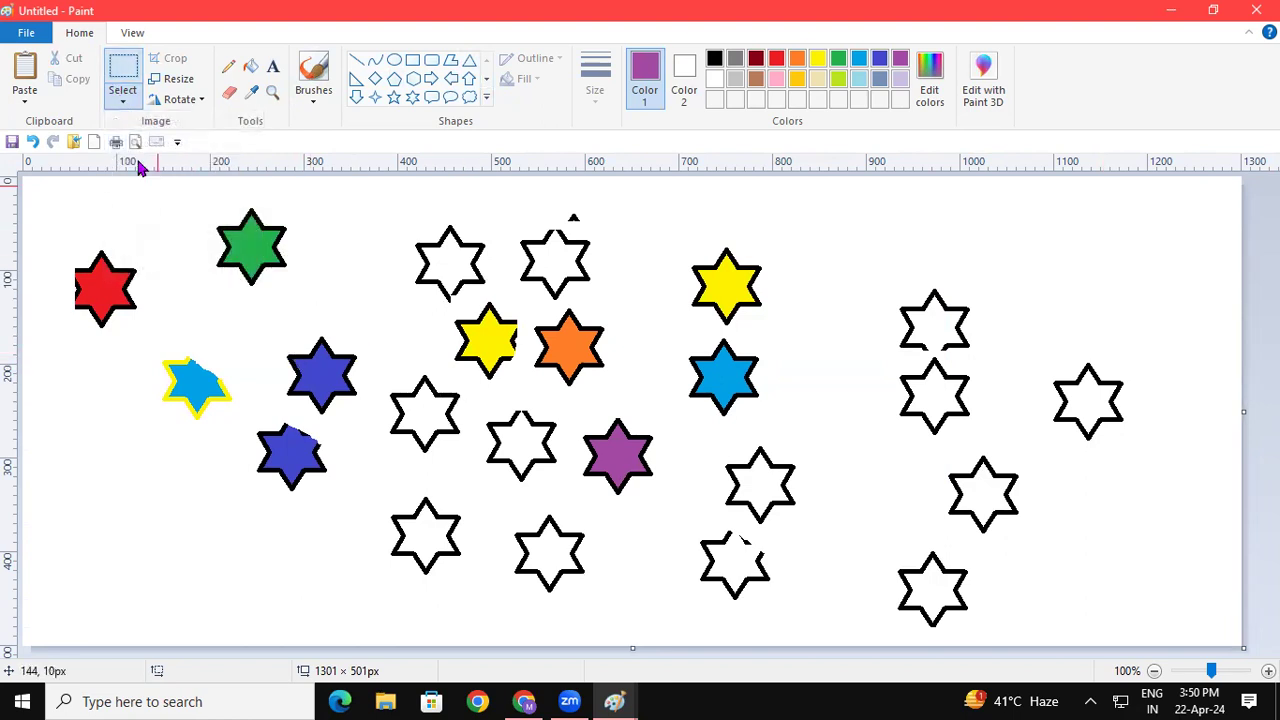
{"action": "left_click", "coordinate": [123, 104]}
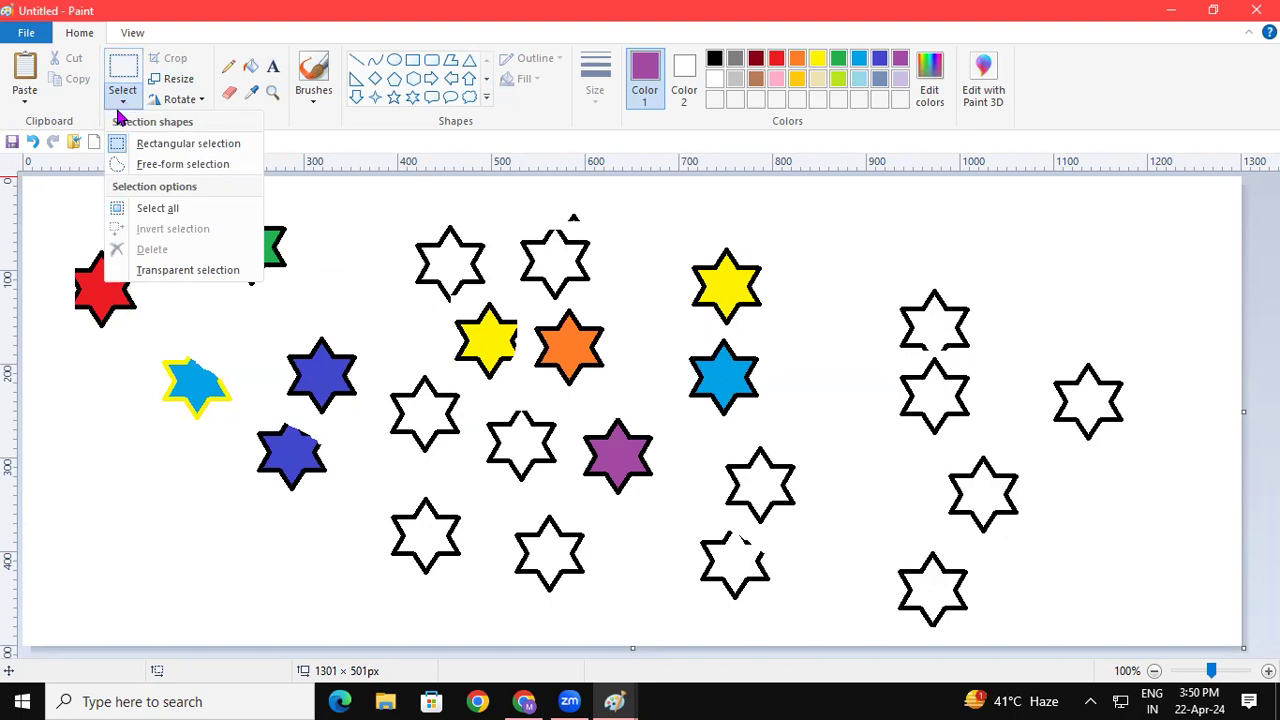
{"action": "left_click", "coordinate": [145, 145]}
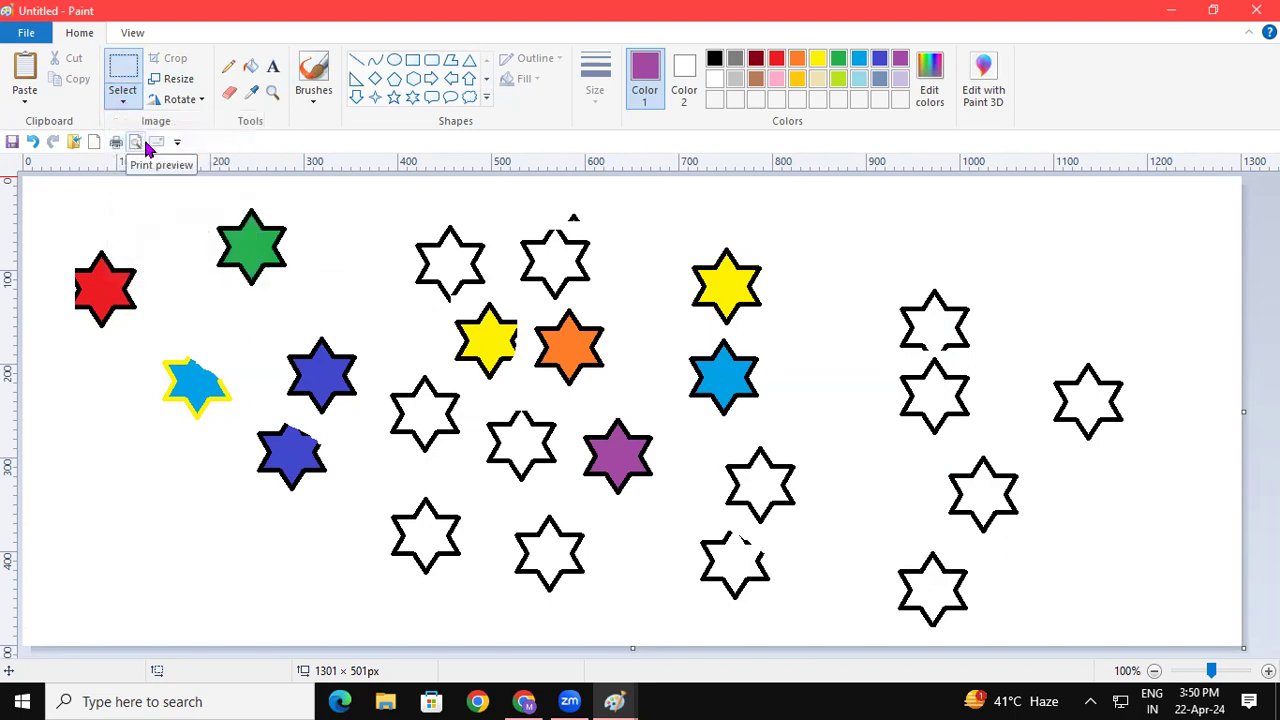
{"action": "left_click_drag", "start_coordinate": [674, 224], "coordinate": [772, 424]}
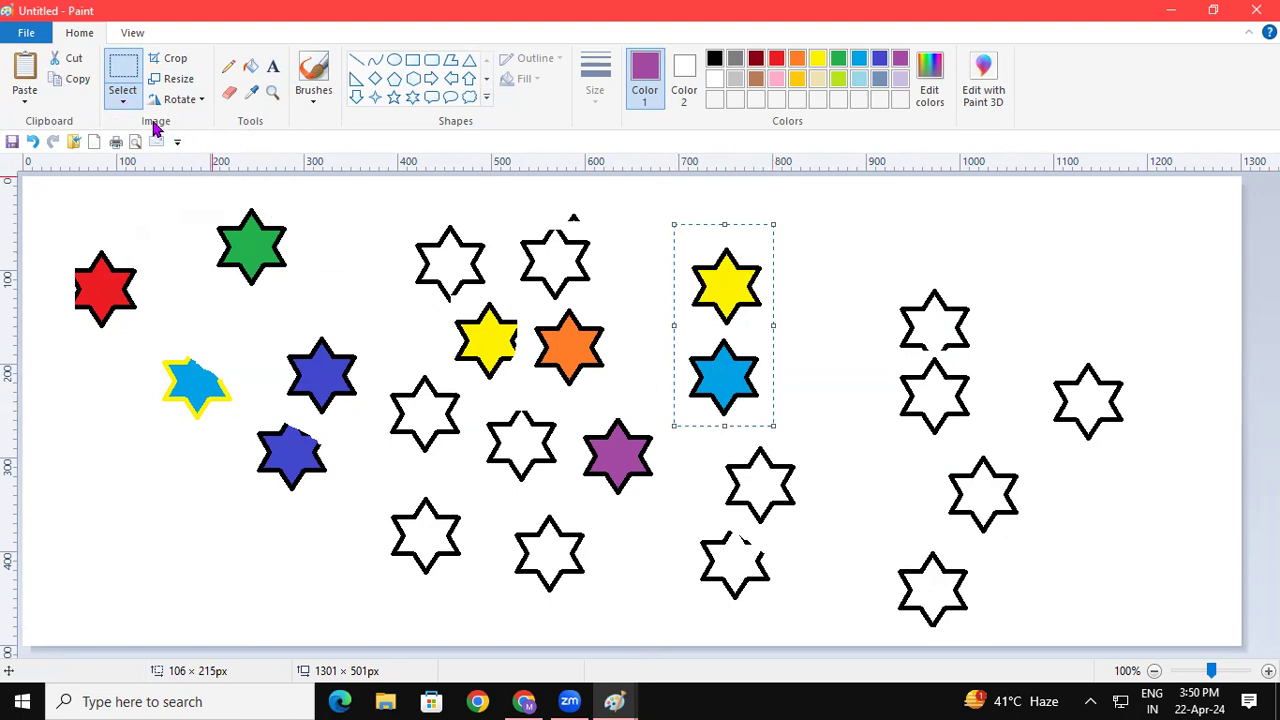
Invert the selection around the yellow and light blue stars and move the inverted area slightly right and up.
{"action": "left_click", "coordinate": [130, 97]}
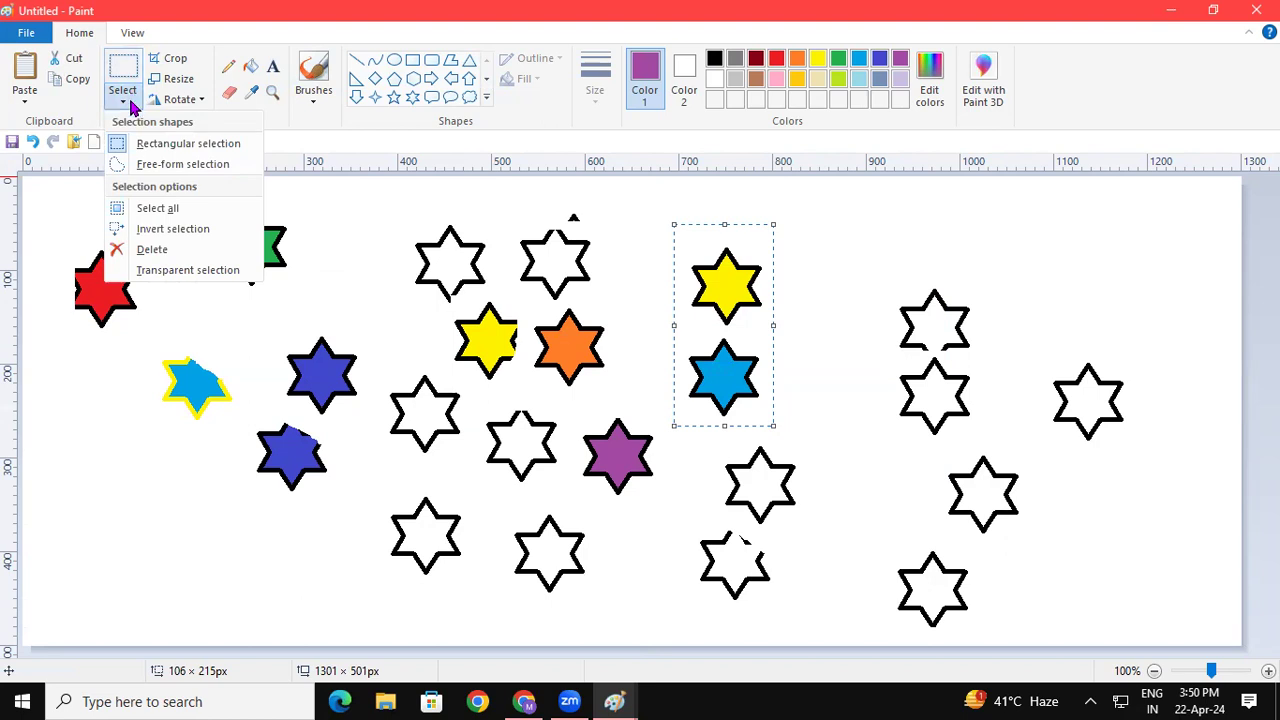
{"action": "left_click", "coordinate": [187, 230]}
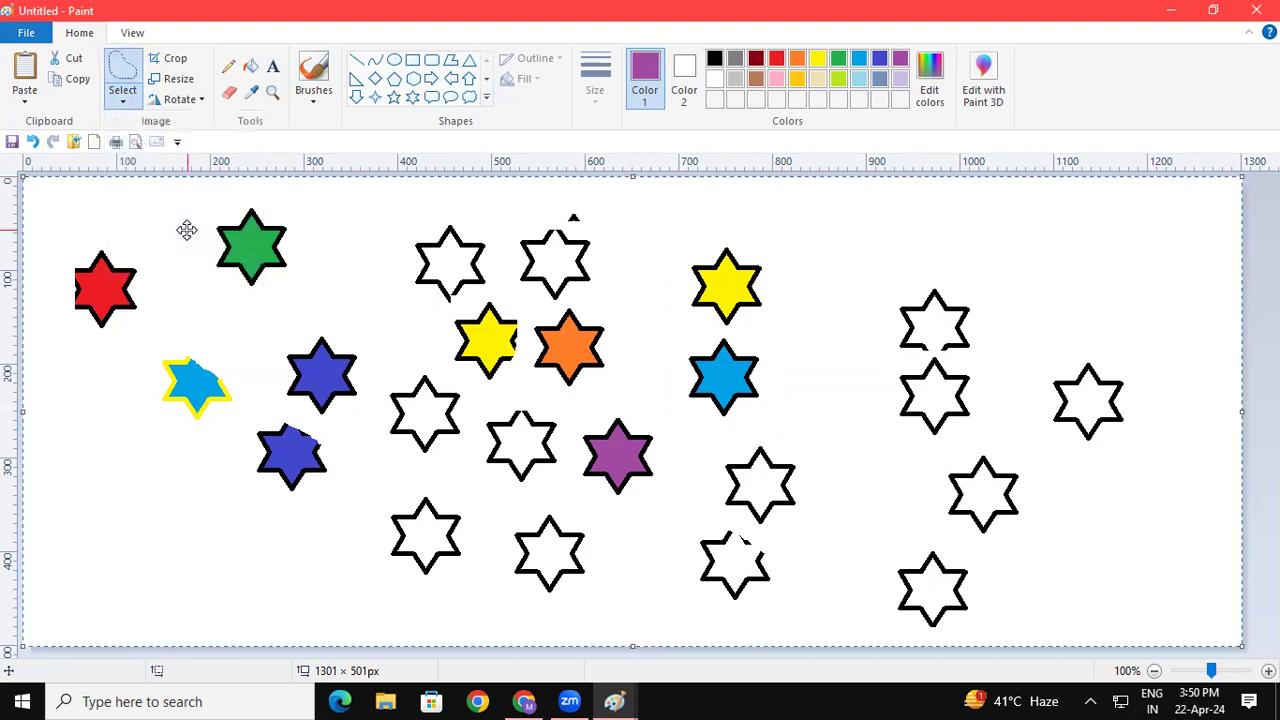
{"action": "left_click_drag", "start_coordinate": [187, 230], "coordinate": [217, 211]}
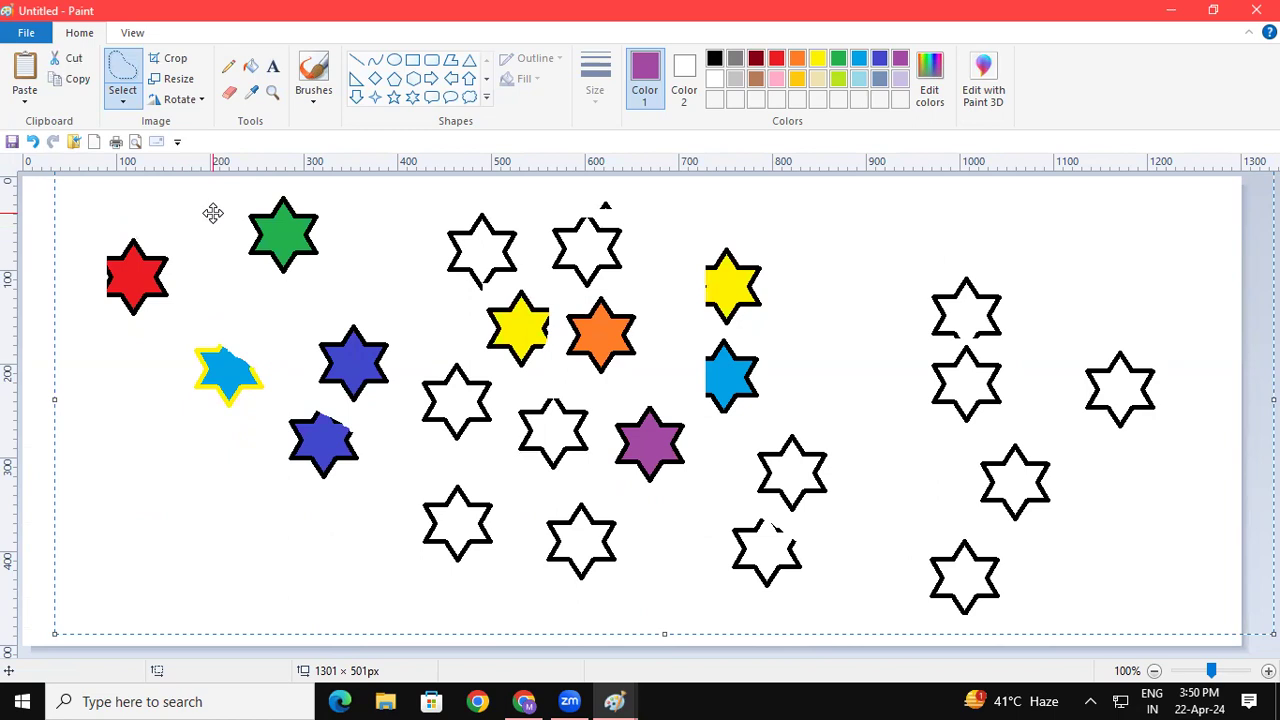
Delete the inverted selection, leaving only the yellow and light blue stars, and undo the deletion.
{"action": "left_click", "coordinate": [126, 106]}
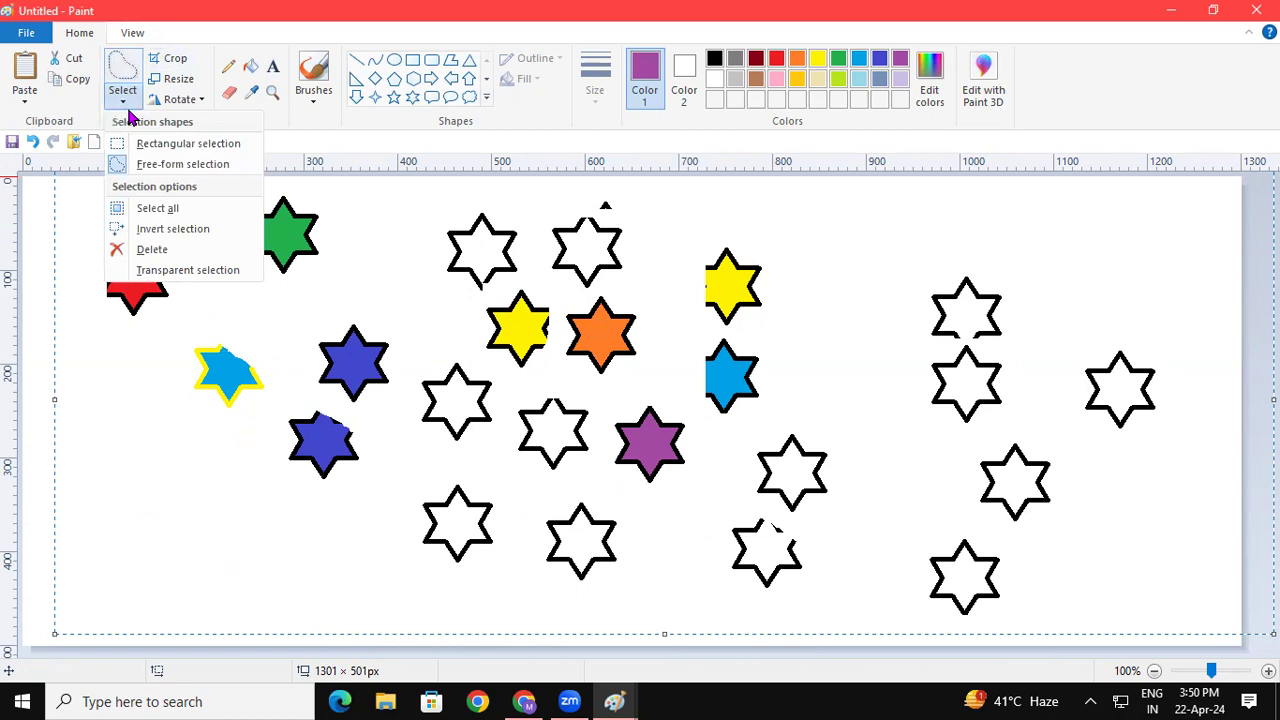
{"action": "left_click", "coordinate": [186, 251]}
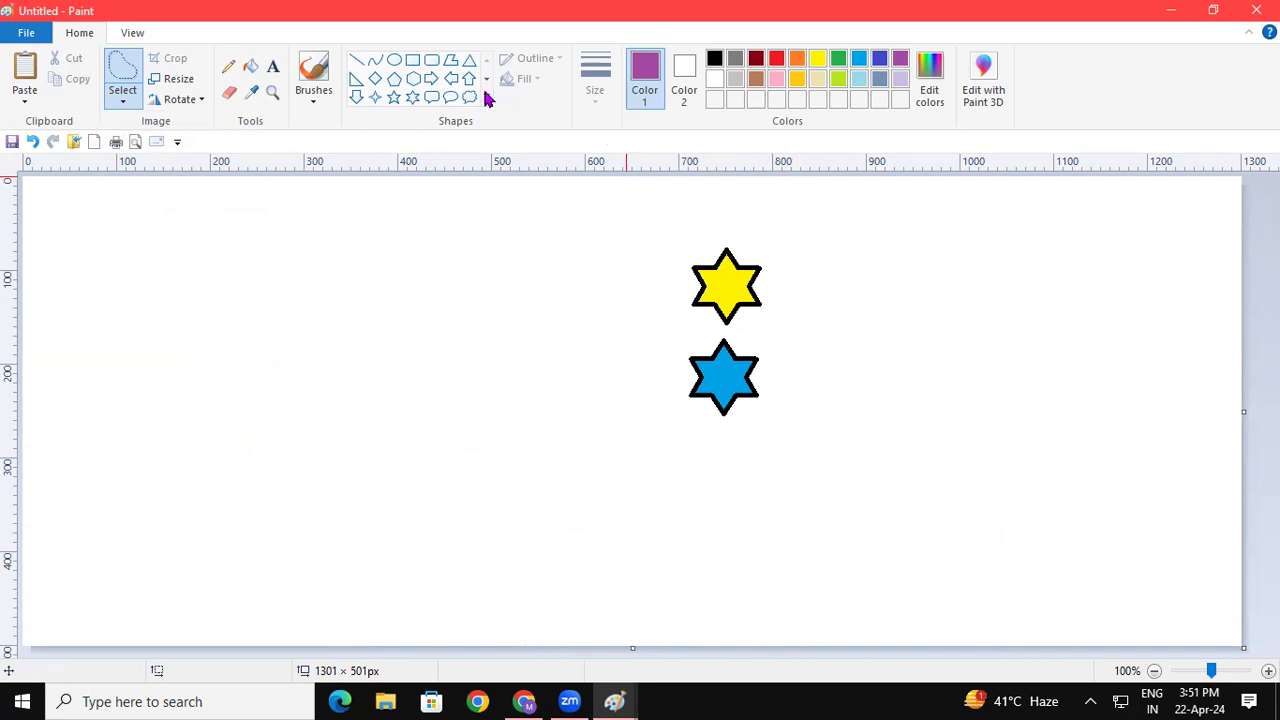
{"action": "left_click", "coordinate": [118, 94]}
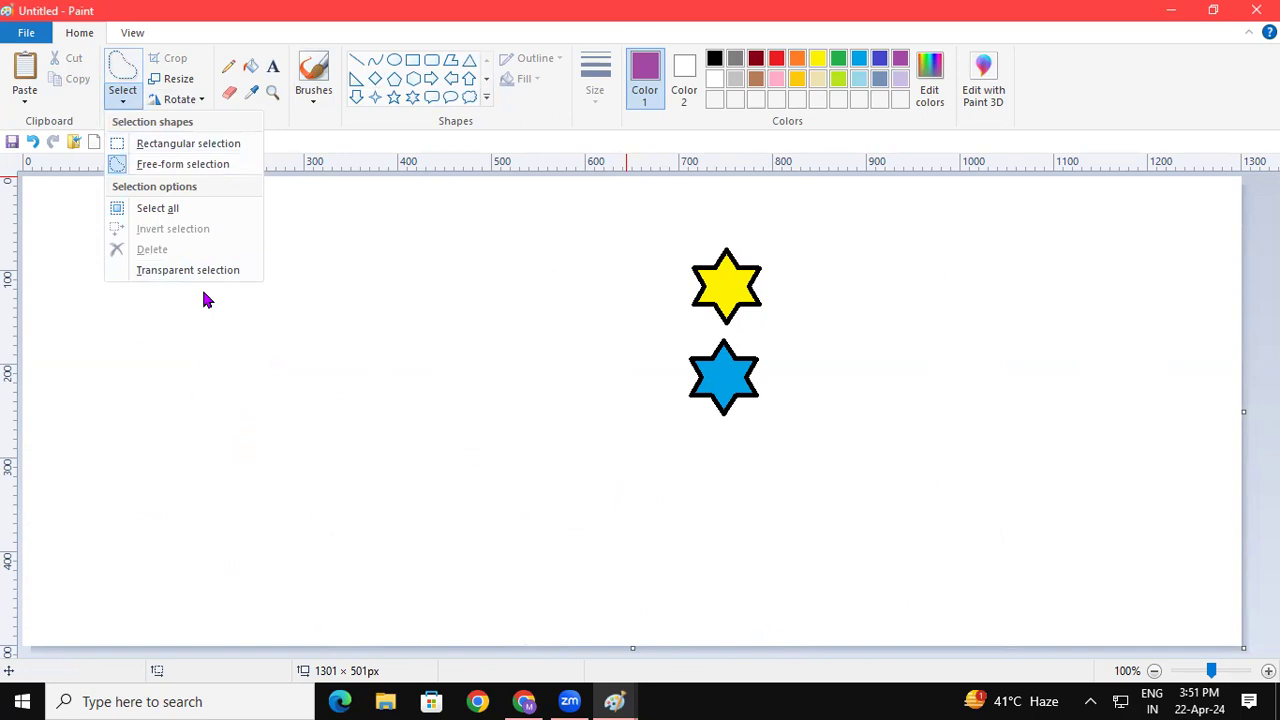
{"action": "left_click", "coordinate": [670, 360]}
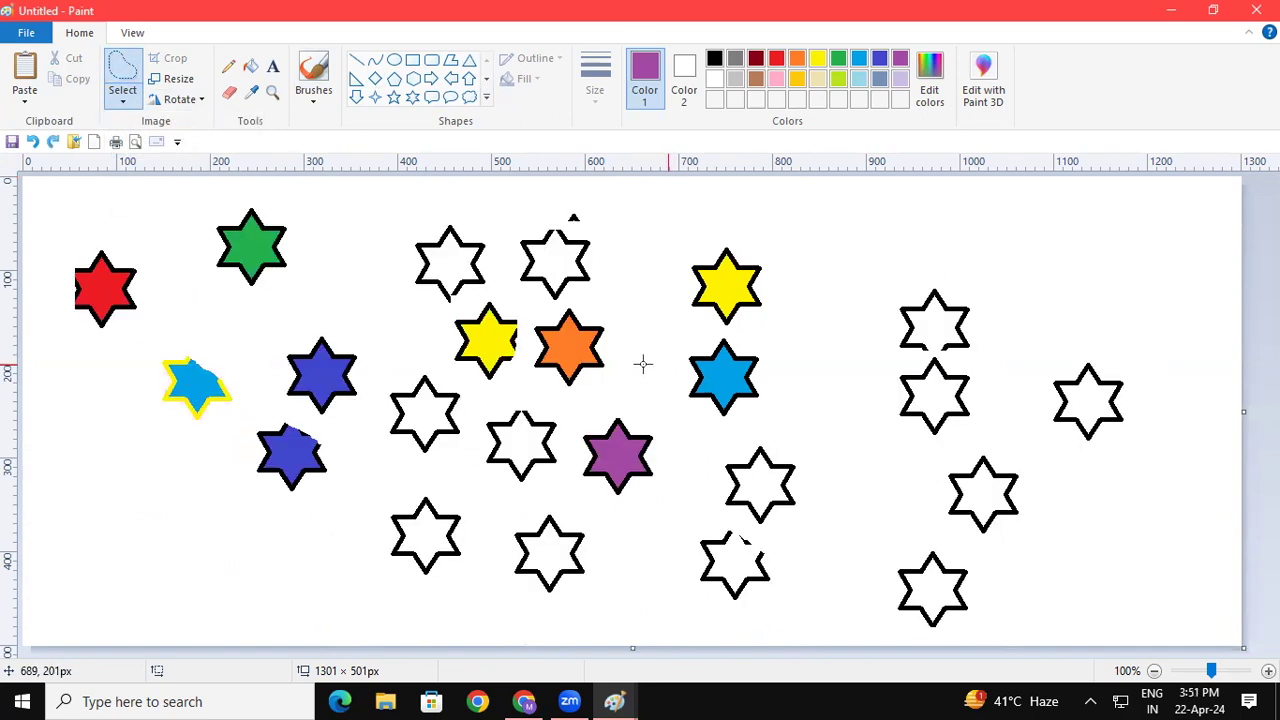
Turn on the transparent selection option.
{"action": "left_click", "coordinate": [121, 94]}
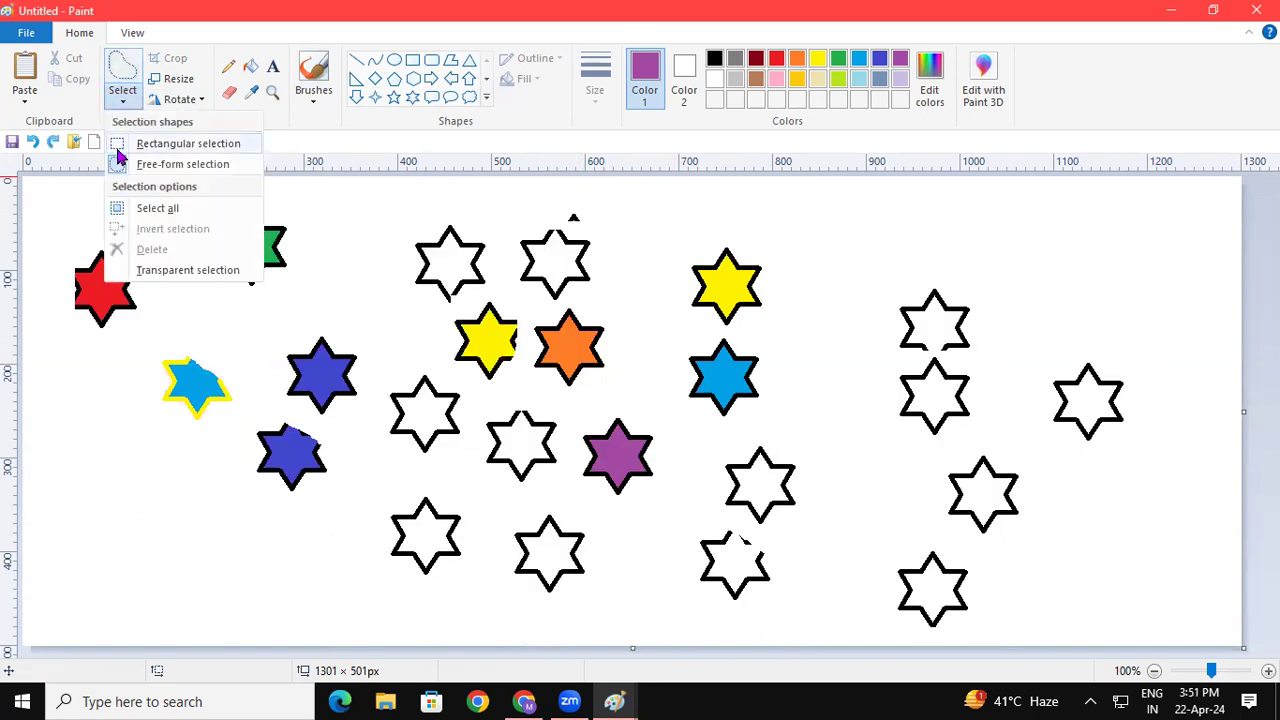
{"action": "left_click", "coordinate": [163, 271]}
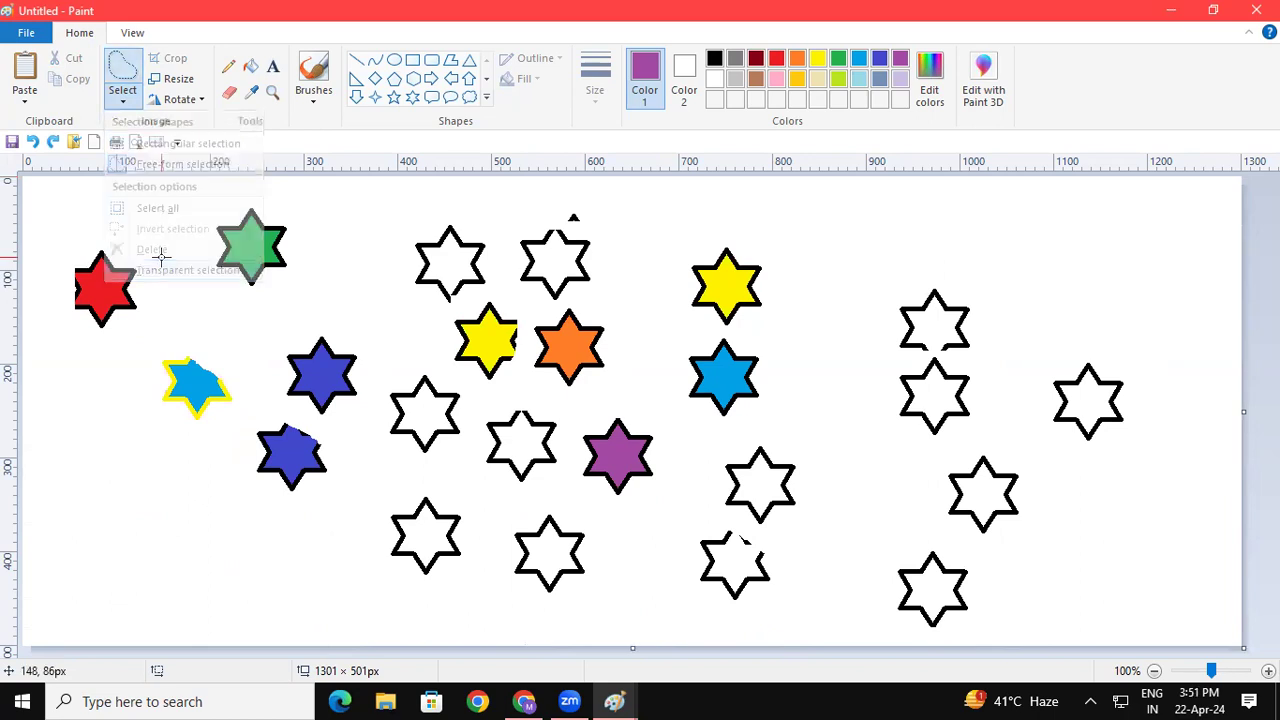
{"action": "left_click", "coordinate": [122, 92]}
{"action": "left_click", "coordinate": [206, 349]}
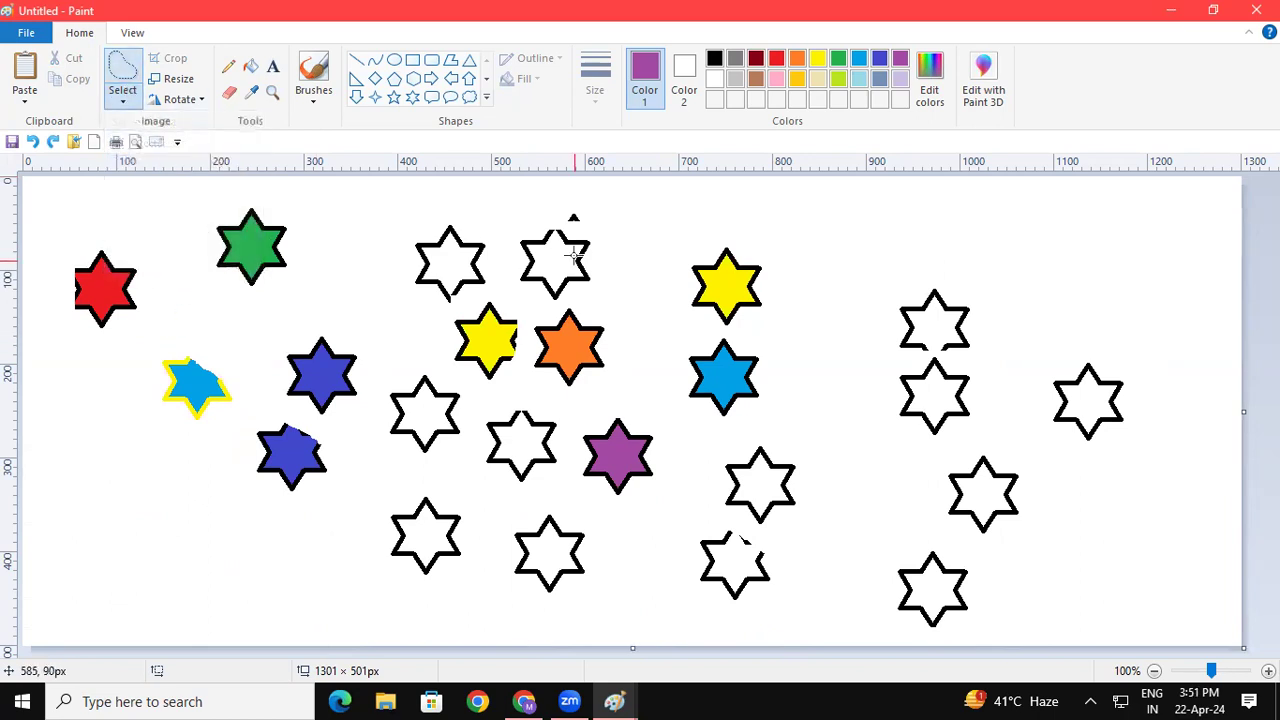
Make a free-form selection across the stars in the middle of the drawing and move it to the canvas's lower left area.
{"action": "left_click_drag", "start_coordinate": [370, 219], "coordinate": [568, 497]}
{"action": "left_click_drag", "start_coordinate": [456, 290], "coordinate": [106, 386]}
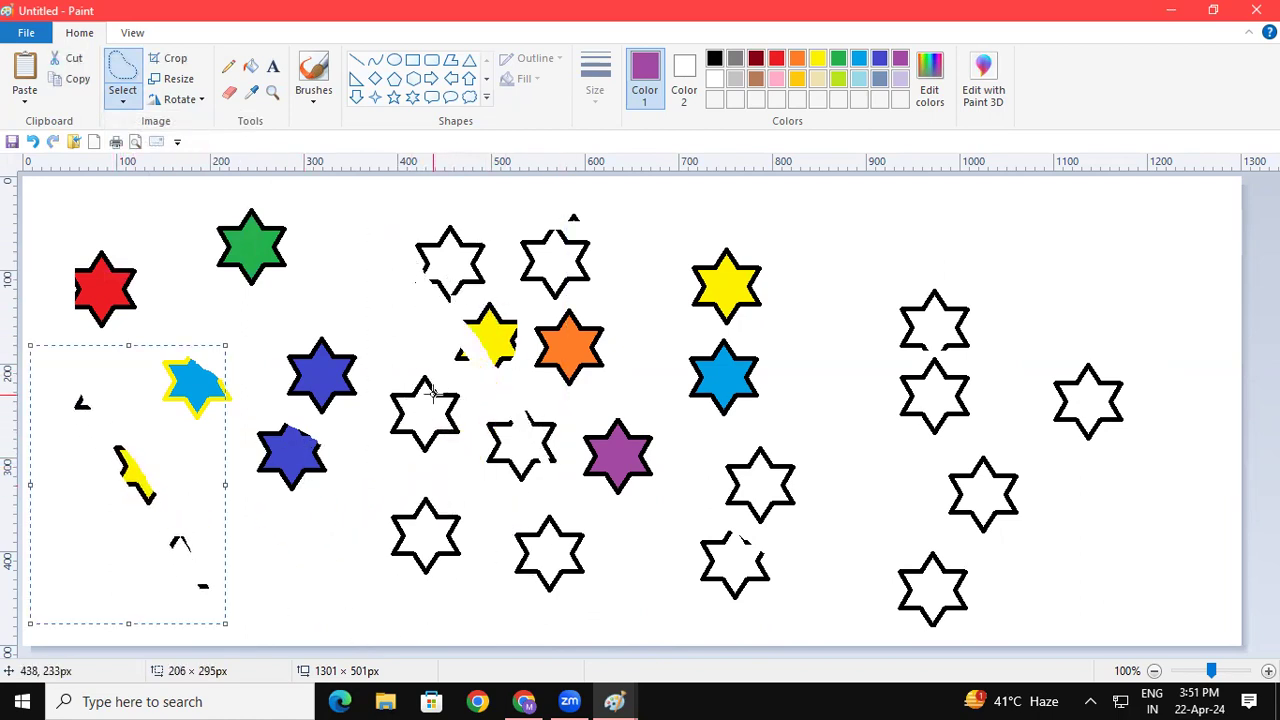
Make a rectangular selection of about 195 × 374 px around the middle columns of stars and move it to the canvas's right edge.
{"action": "left_click", "coordinate": [122, 98]}
{"action": "left_click", "coordinate": [140, 146]}
{"action": "left_click", "coordinate": [122, 98]}
{"action": "left_click", "coordinate": [377, 322]}
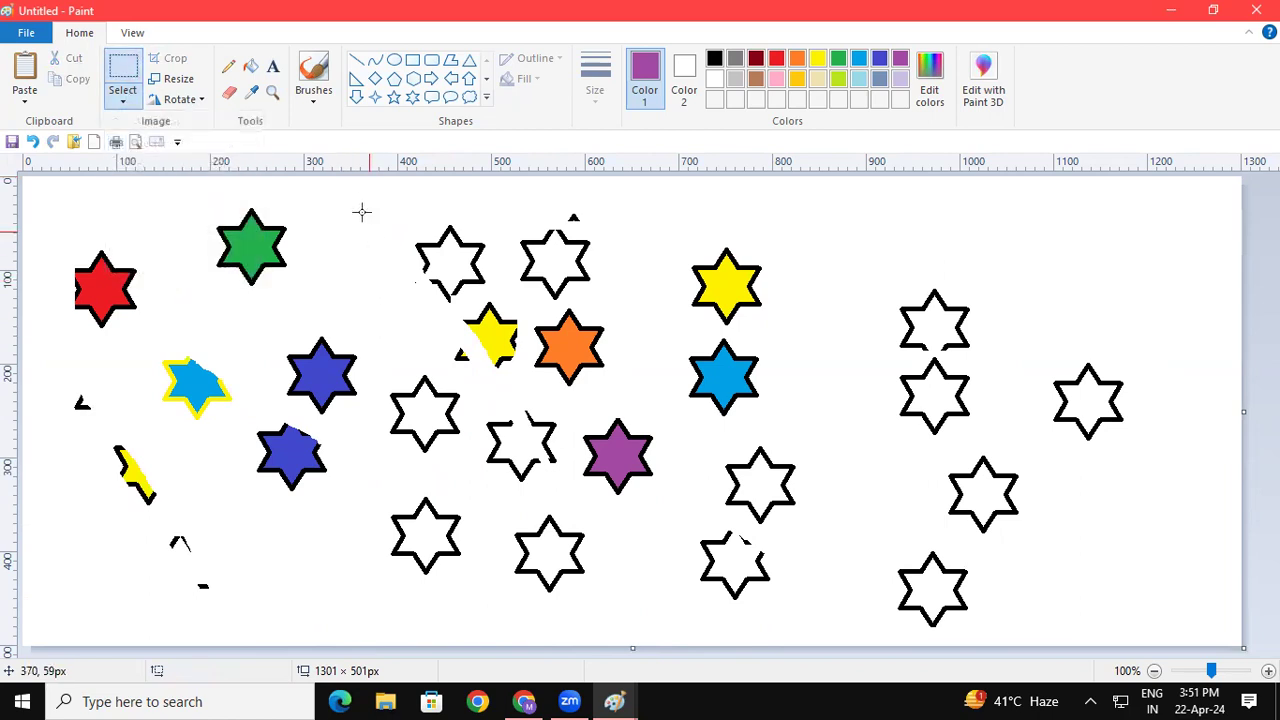
{"action": "left_click_drag", "start_coordinate": [360, 208], "coordinate": [541, 556]}
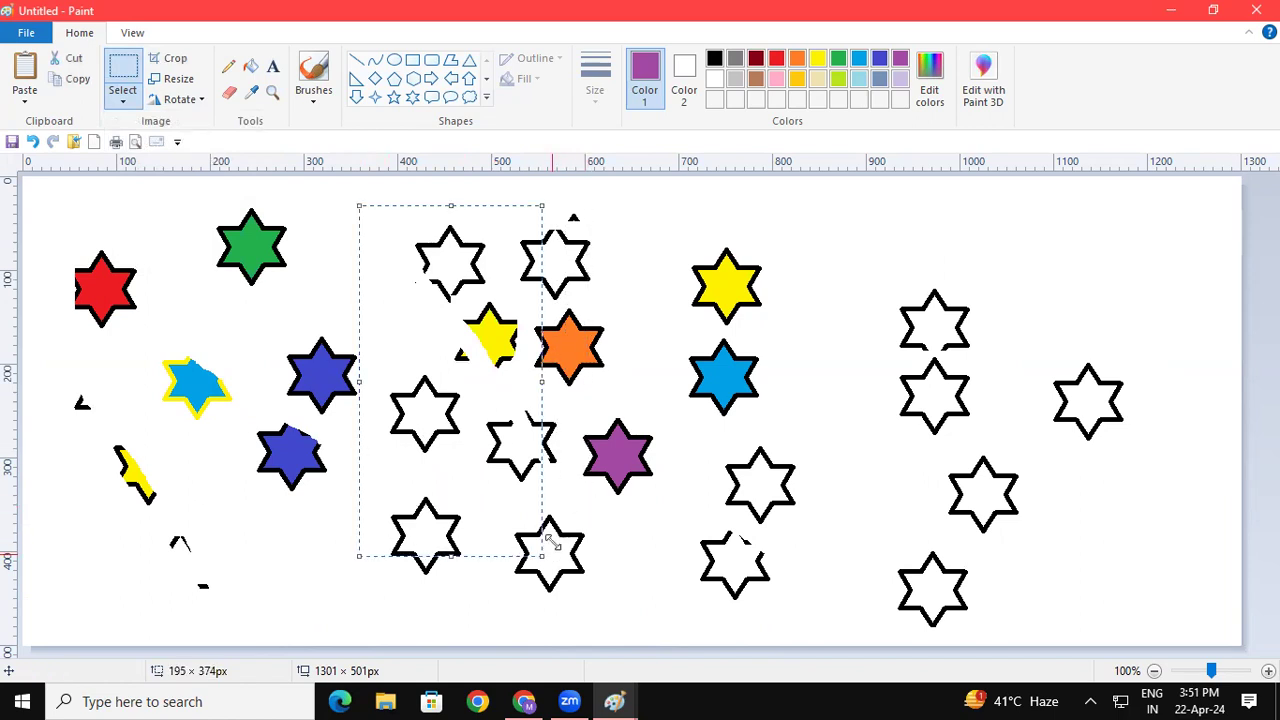
{"action": "left_click_drag", "start_coordinate": [455, 315], "coordinate": [1207, 305]}
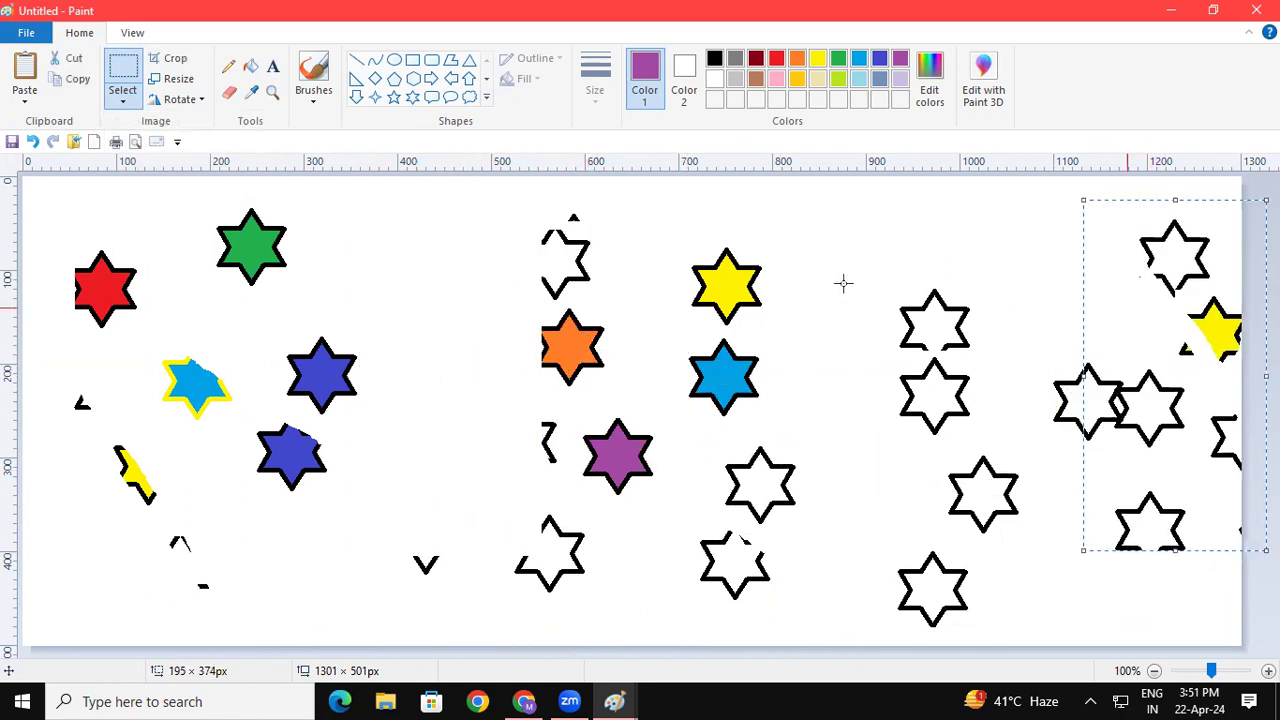
Move a rectangular area containing the purple star to the right, then a 170 × 343 px area with the green star to the canvas's middle.
{"action": "left_click_drag", "start_coordinate": [573, 200], "coordinate": [737, 597]}
{"action": "left_click_drag", "start_coordinate": [623, 389], "coordinate": [1060, 364]}
{"action": "left_click_drag", "start_coordinate": [167, 204], "coordinate": [327, 526]}
{"action": "left_click_drag", "start_coordinate": [305, 376], "coordinate": [777, 370]}
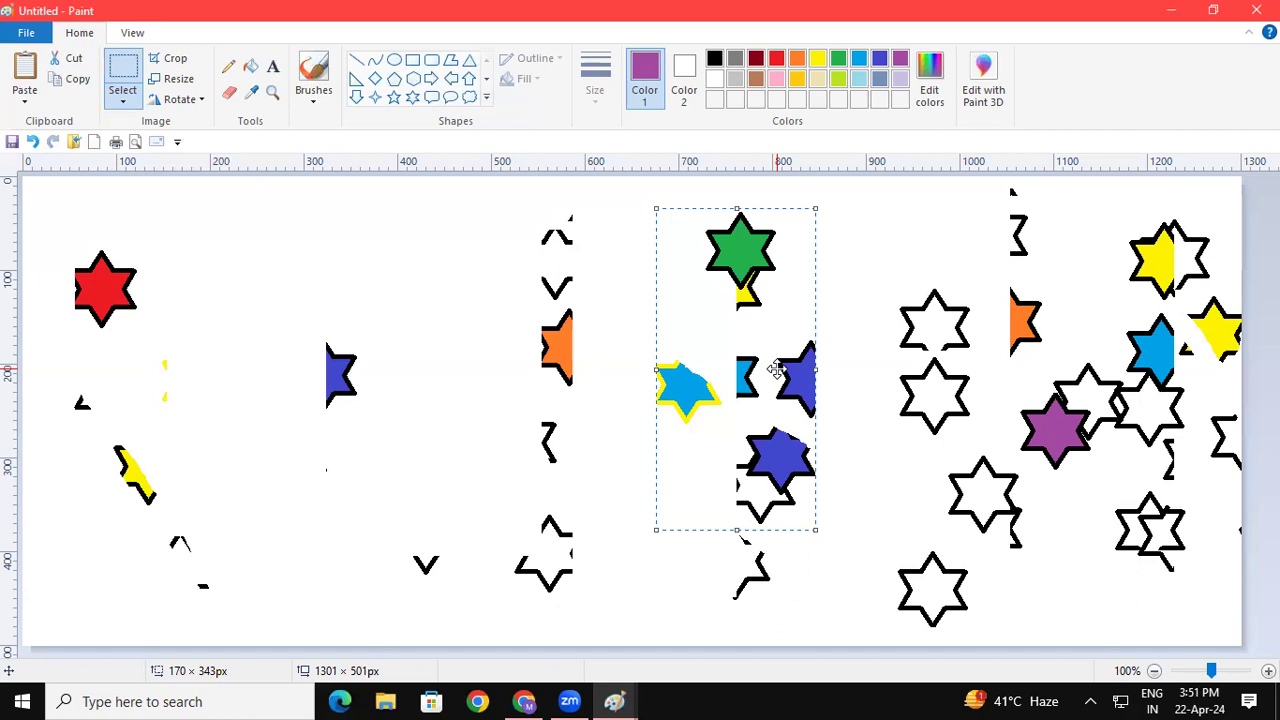
Select the whole canvas and delete all the stars.
{"action": "key", "text": "ctrl+a"}
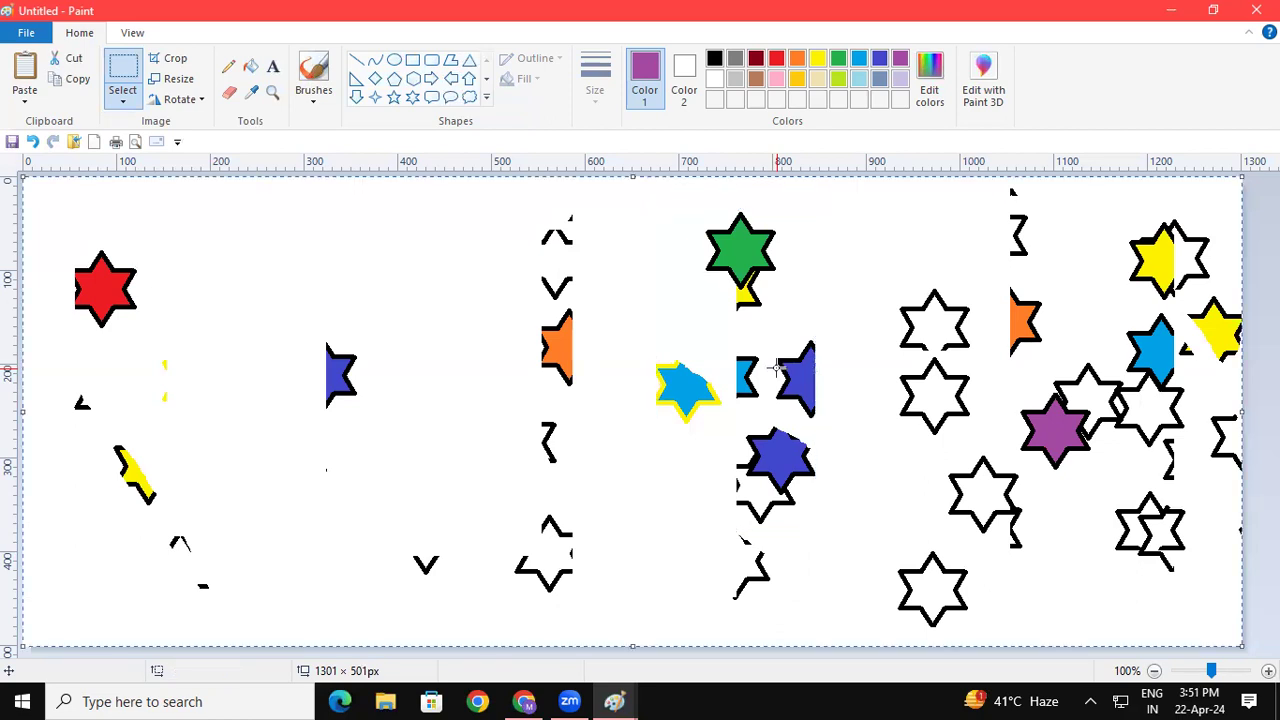
{"action": "key", "text": "Delete"}
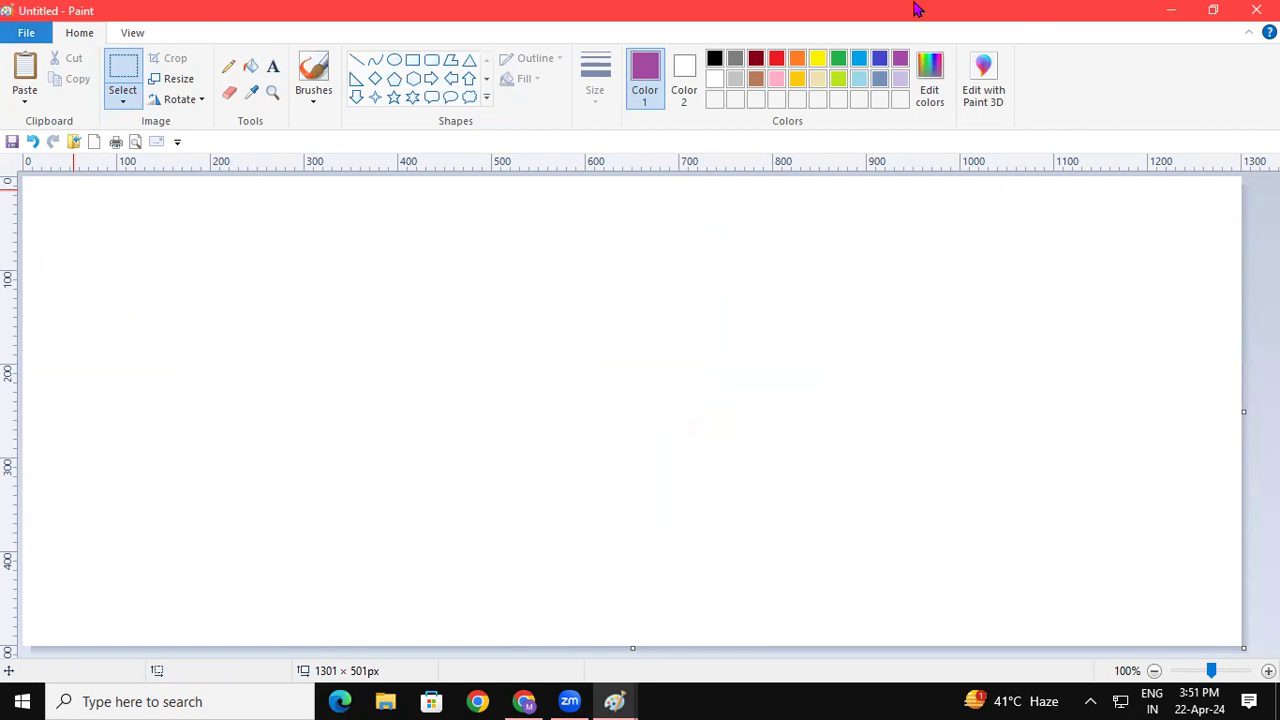
Draw a black circle of about 155 × 148 px in the canvas's upper left area.
{"action": "left_click", "coordinate": [714, 58]}
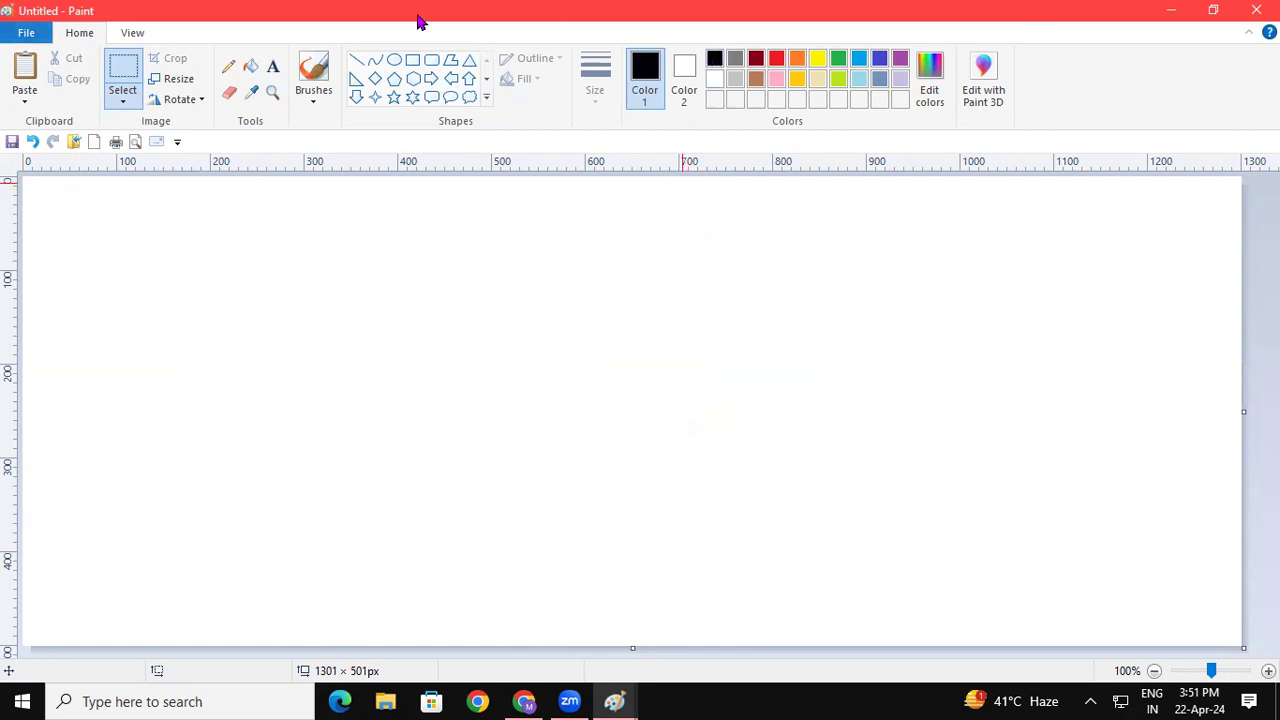
{"action": "left_click", "coordinate": [395, 62]}
{"action": "left_click_drag", "start_coordinate": [204, 212], "coordinate": [350, 351]}
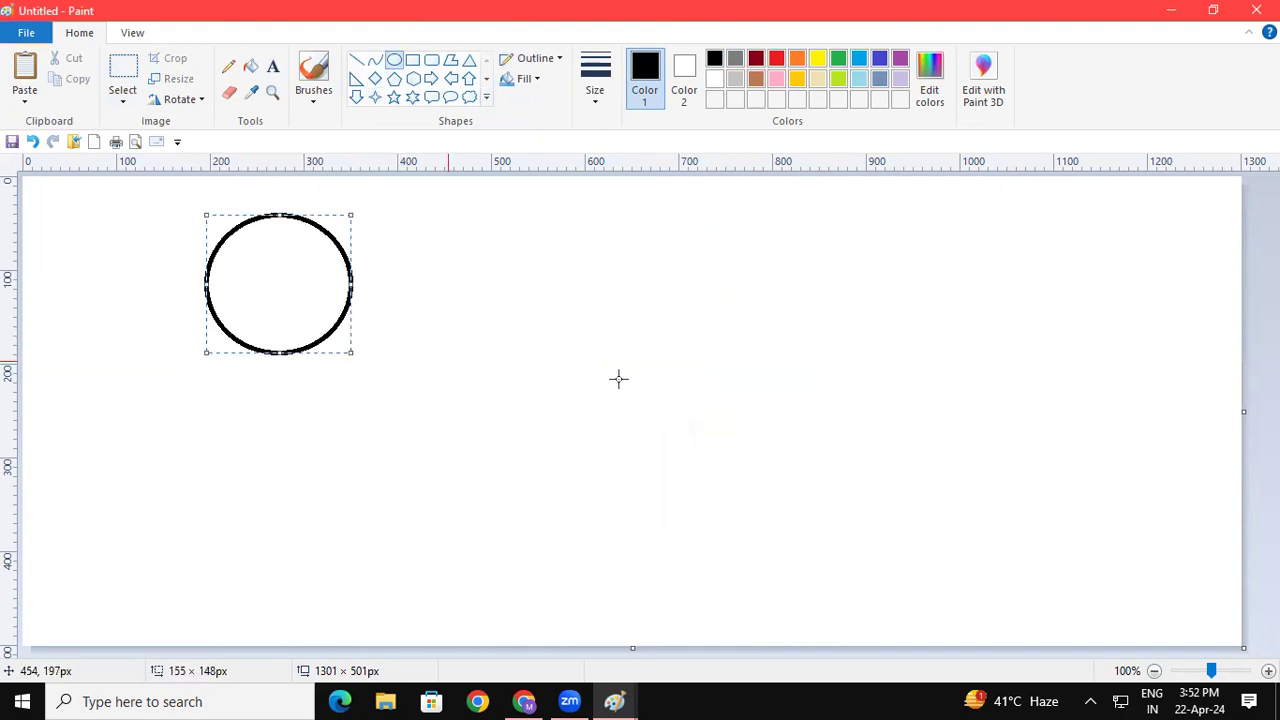
{"action": "left_click", "coordinate": [705, 332]}
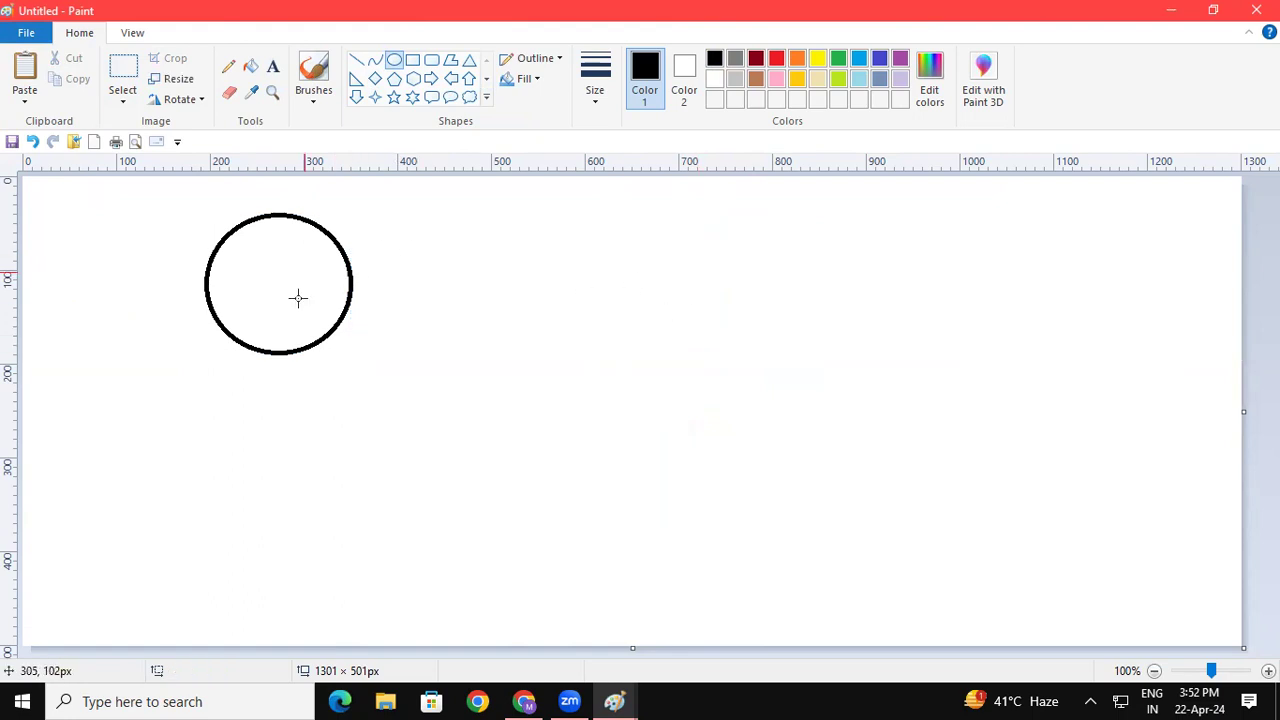
Add two small circular eyes and a curved smiling mouth of about 84 × 43 px inside the circle.
{"action": "left_click_drag", "start_coordinate": [224, 258], "coordinate": [264, 300]}
{"action": "left_click_drag", "start_coordinate": [286, 257], "coordinate": [331, 298]}
{"action": "left_click", "coordinate": [510, 289]}
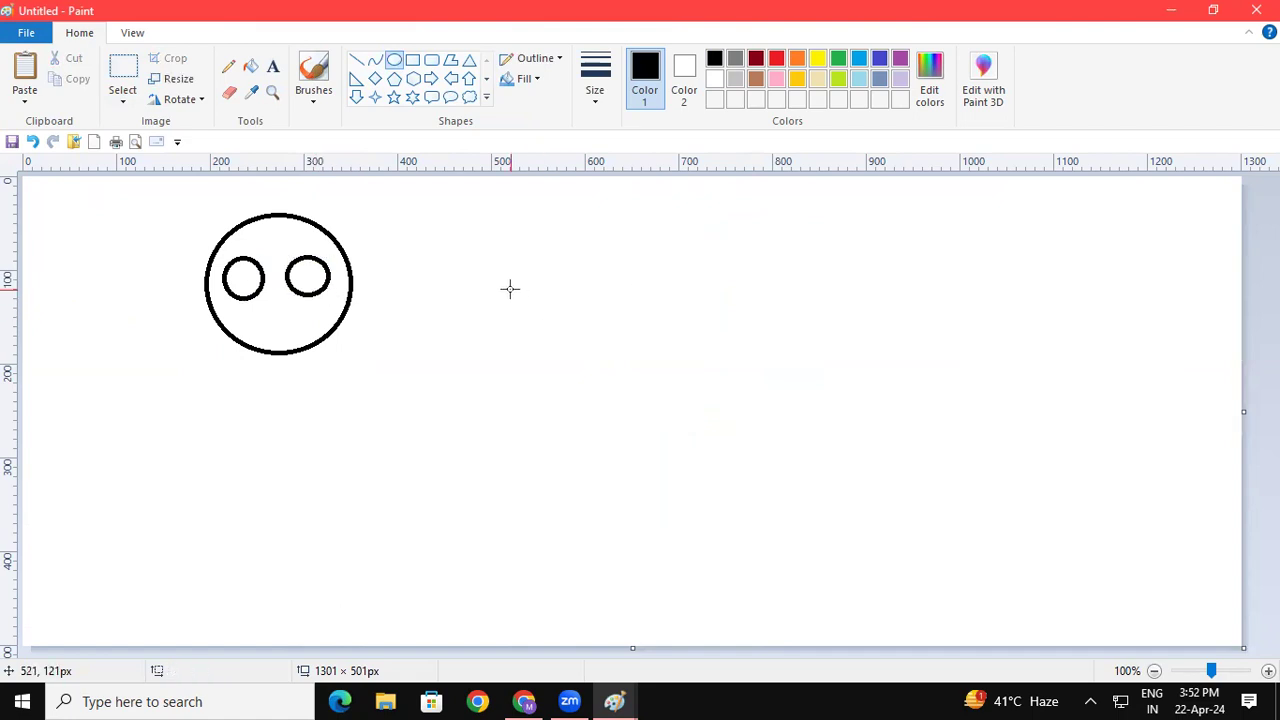
{"action": "left_click", "coordinate": [375, 62]}
{"action": "left_click_drag", "start_coordinate": [238, 313], "coordinate": [280, 350]}
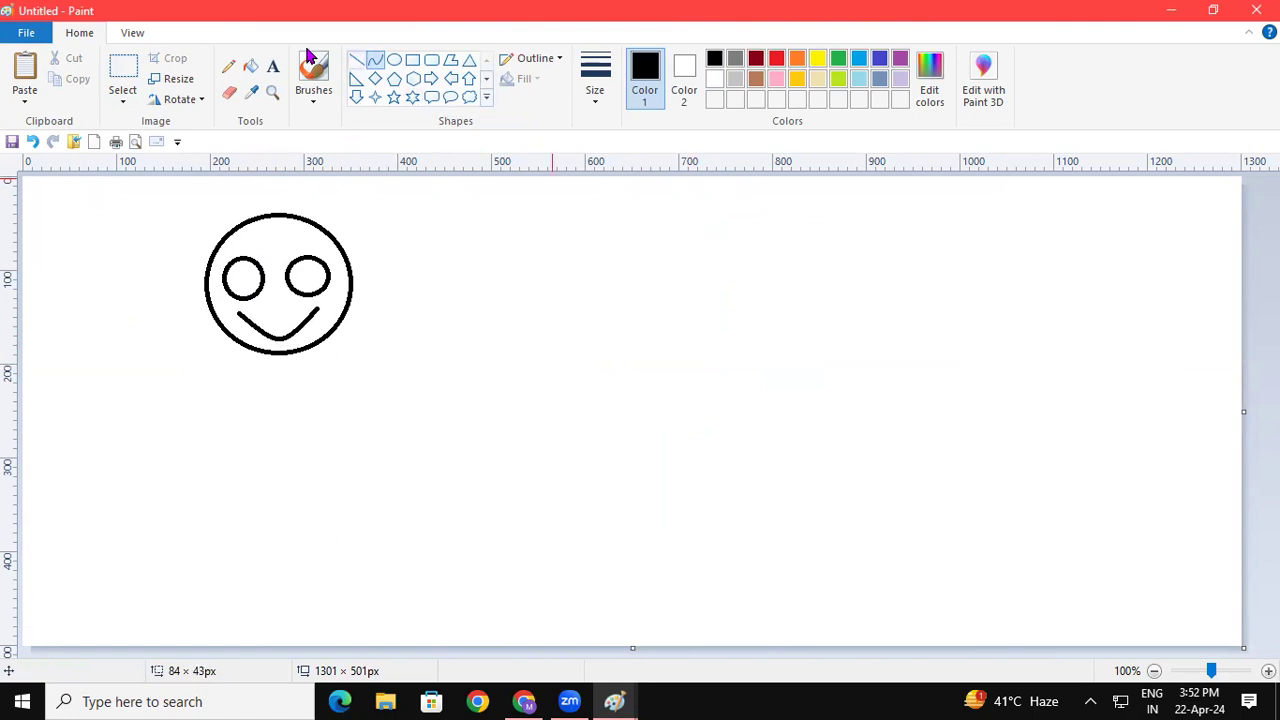
Fill both eyes with black and the rest of the face with yellow.
{"action": "left_click", "coordinate": [252, 68]}
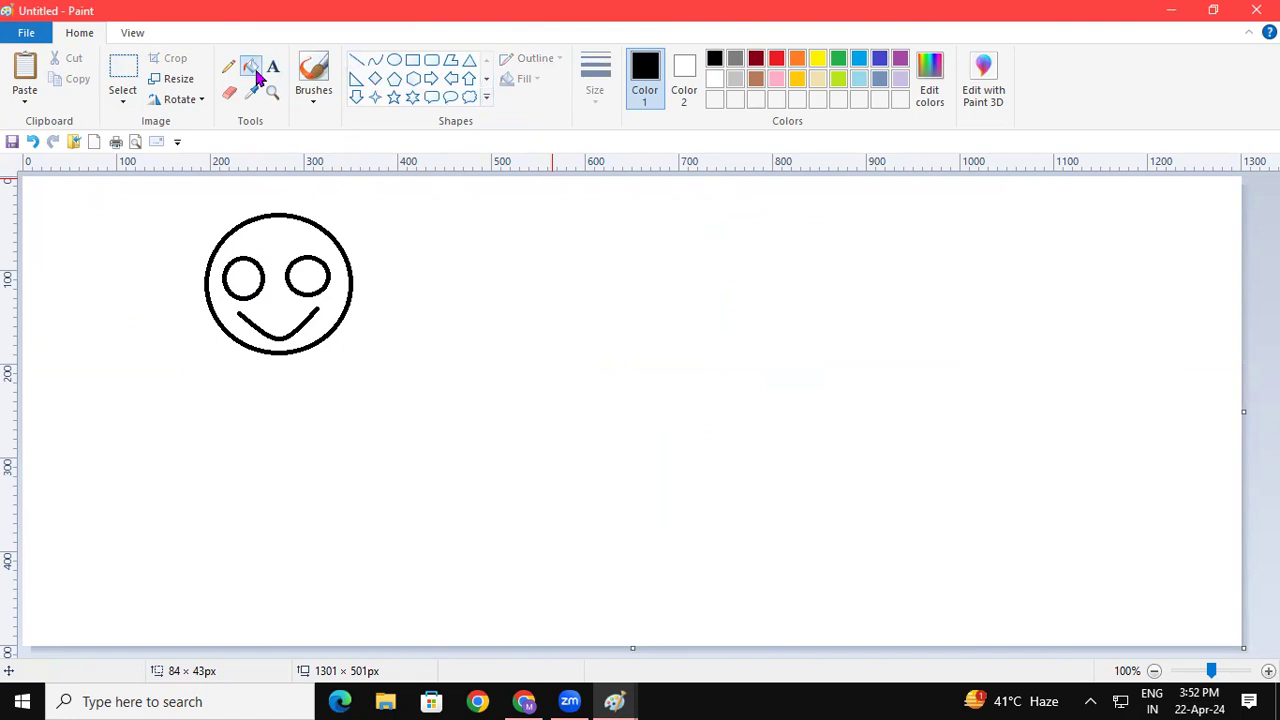
{"action": "left_click", "coordinate": [247, 272]}
{"action": "left_click", "coordinate": [321, 272]}
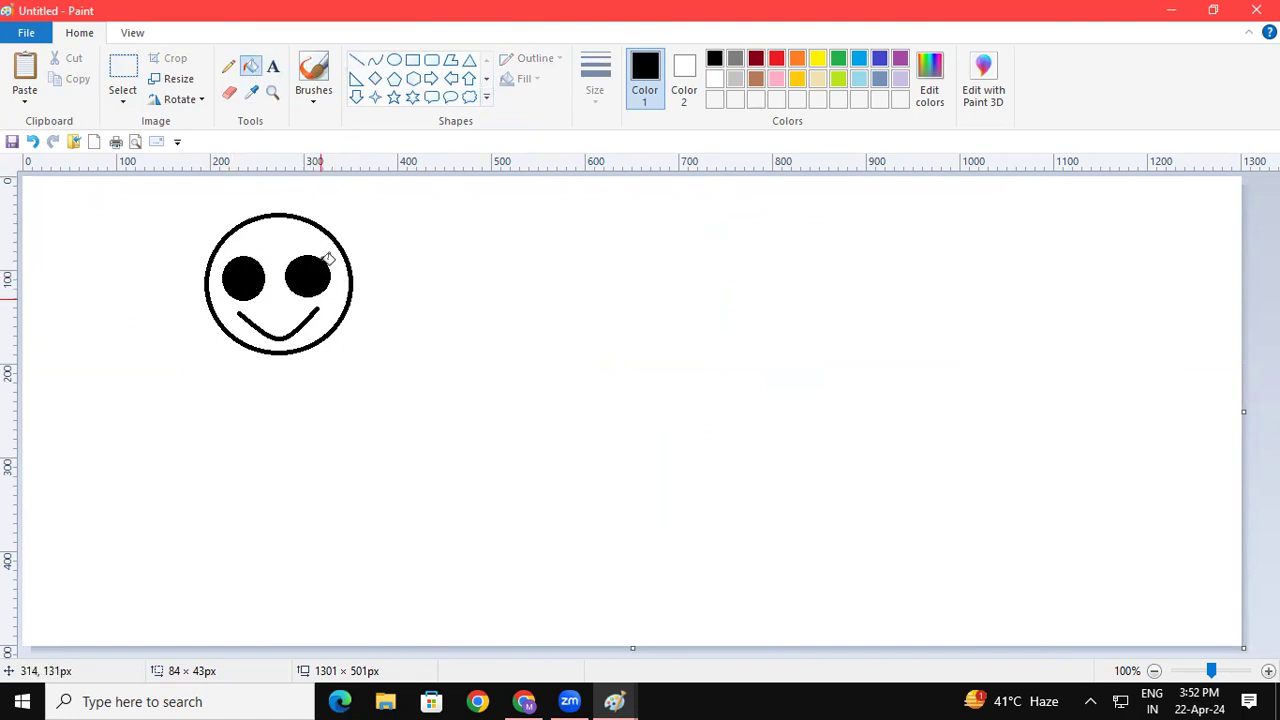
{"action": "left_click", "coordinate": [816, 59]}
{"action": "left_click", "coordinate": [290, 229]}
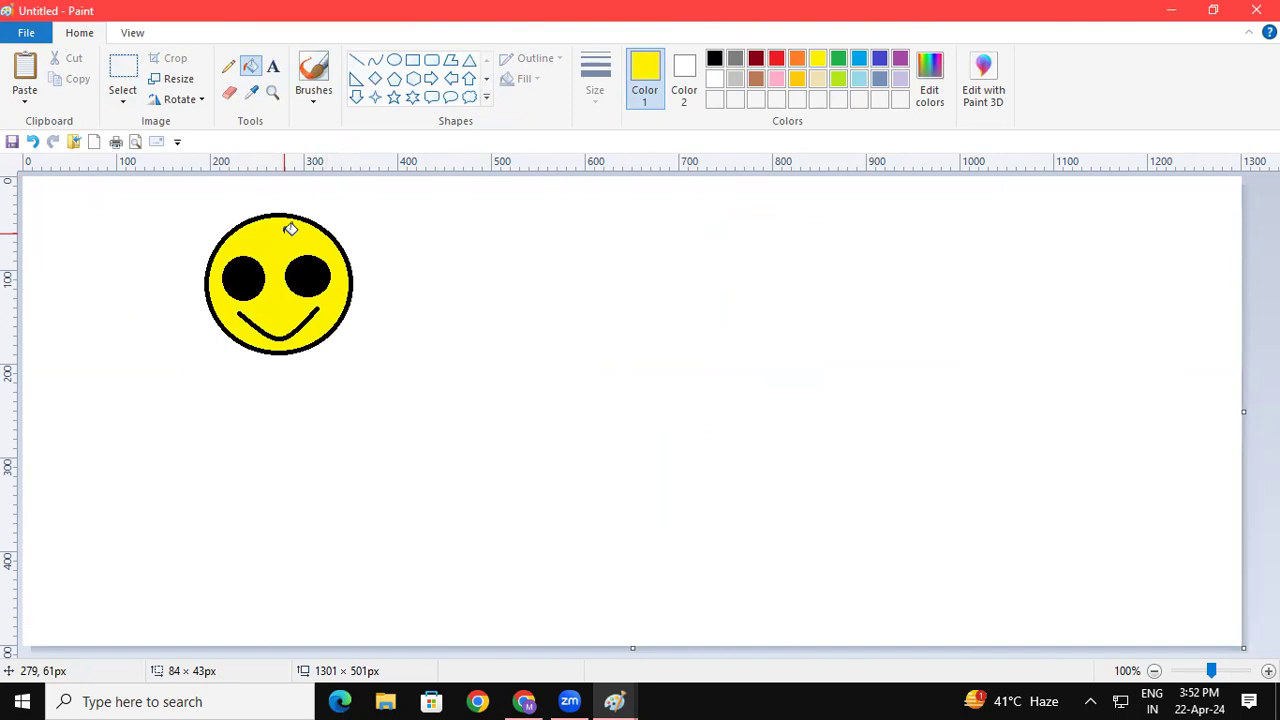
Select the whole canvas and delete the smiley face.
{"action": "key", "text": "ctrl+a"}
{"action": "key", "text": "Delete"}
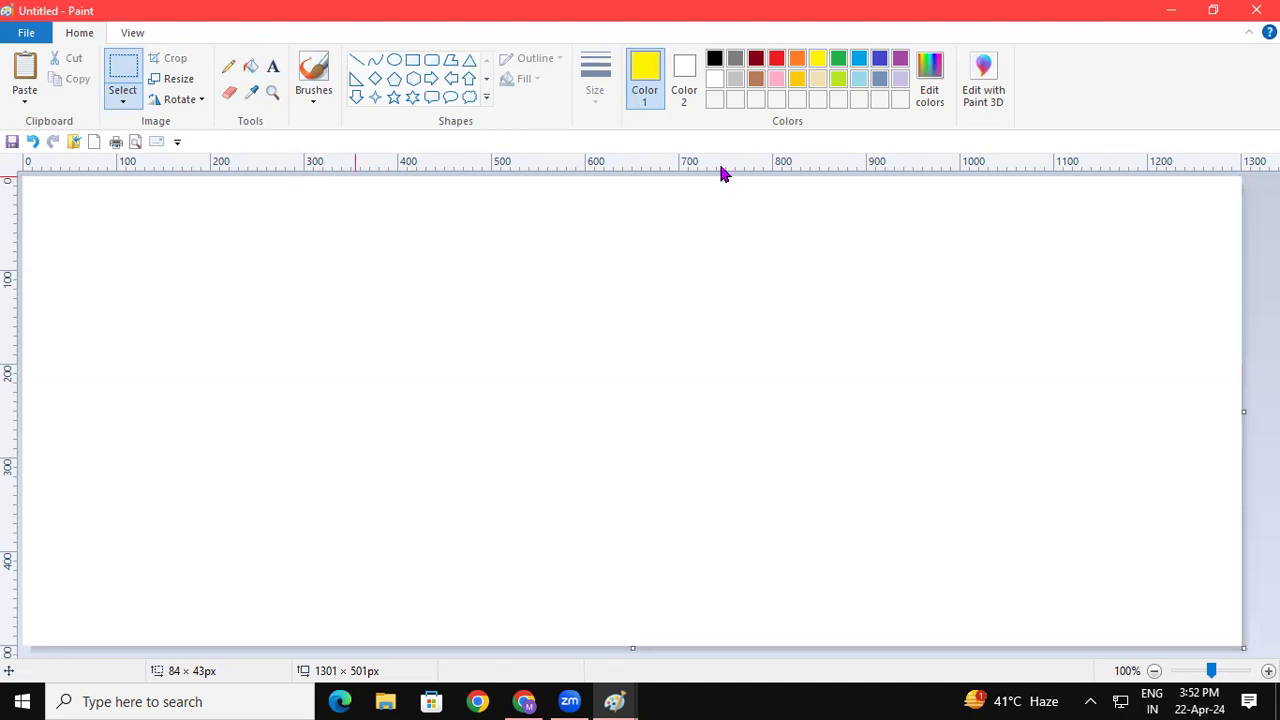
Draw a new black face circle in the upper left area of the empty canvas.
{"action": "left_click", "coordinate": [714, 60]}
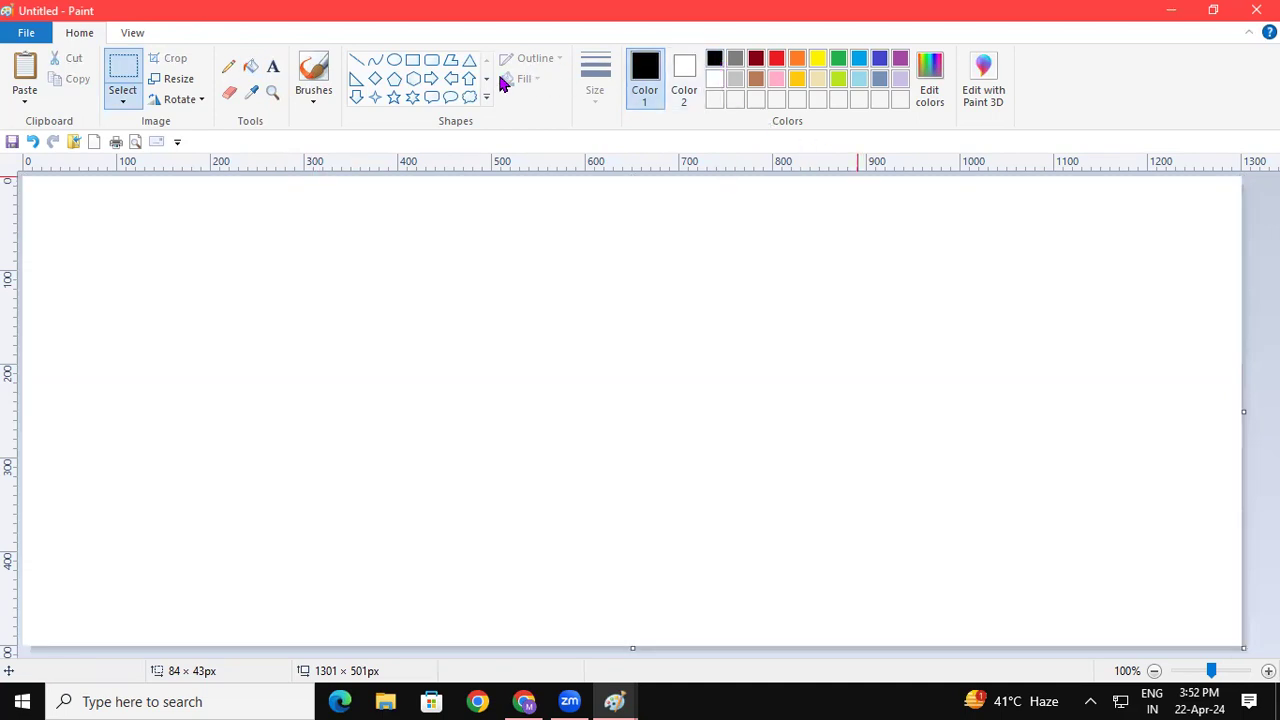
{"action": "left_click", "coordinate": [395, 60]}
{"action": "left_click_drag", "start_coordinate": [204, 229], "coordinate": [348, 375]}
{"action": "left_click", "coordinate": [614, 405]}
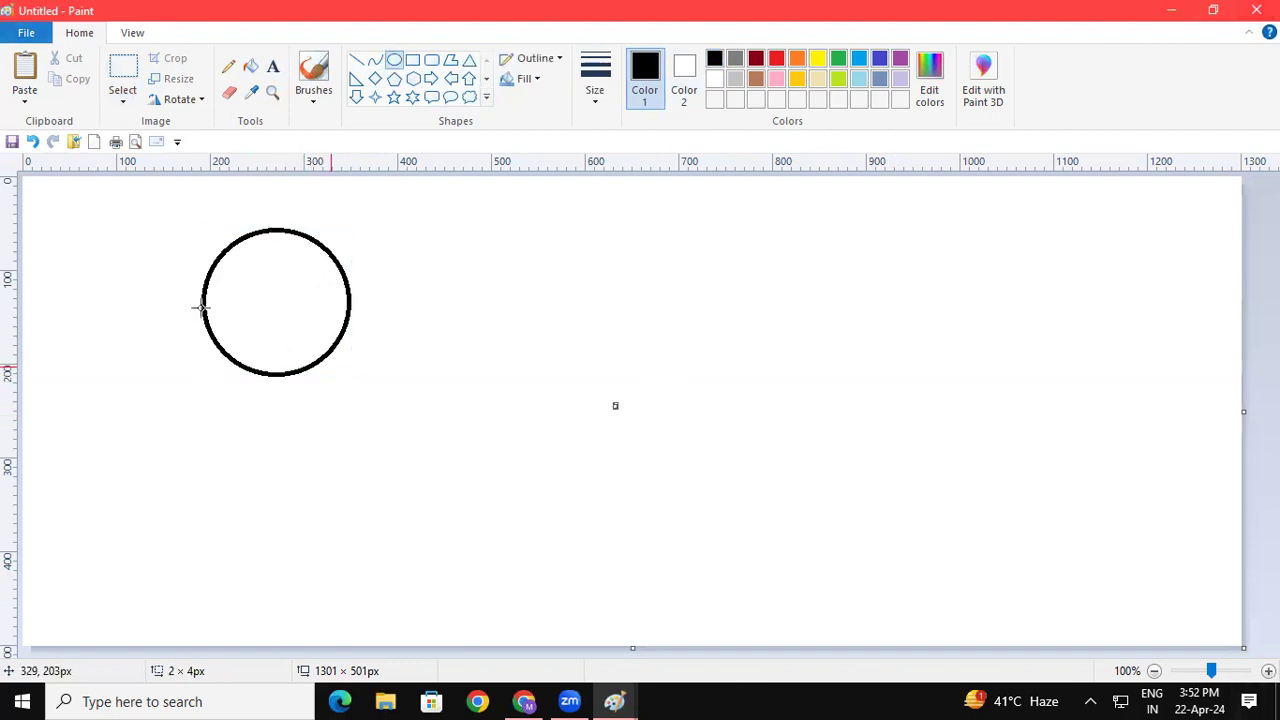
Add two circular eyes, the first about 42 × 48 px, and a curved mouth of about 81 × 26 px inside the new face.
{"action": "left_click_drag", "start_coordinate": [212, 274], "coordinate": [251, 317]}
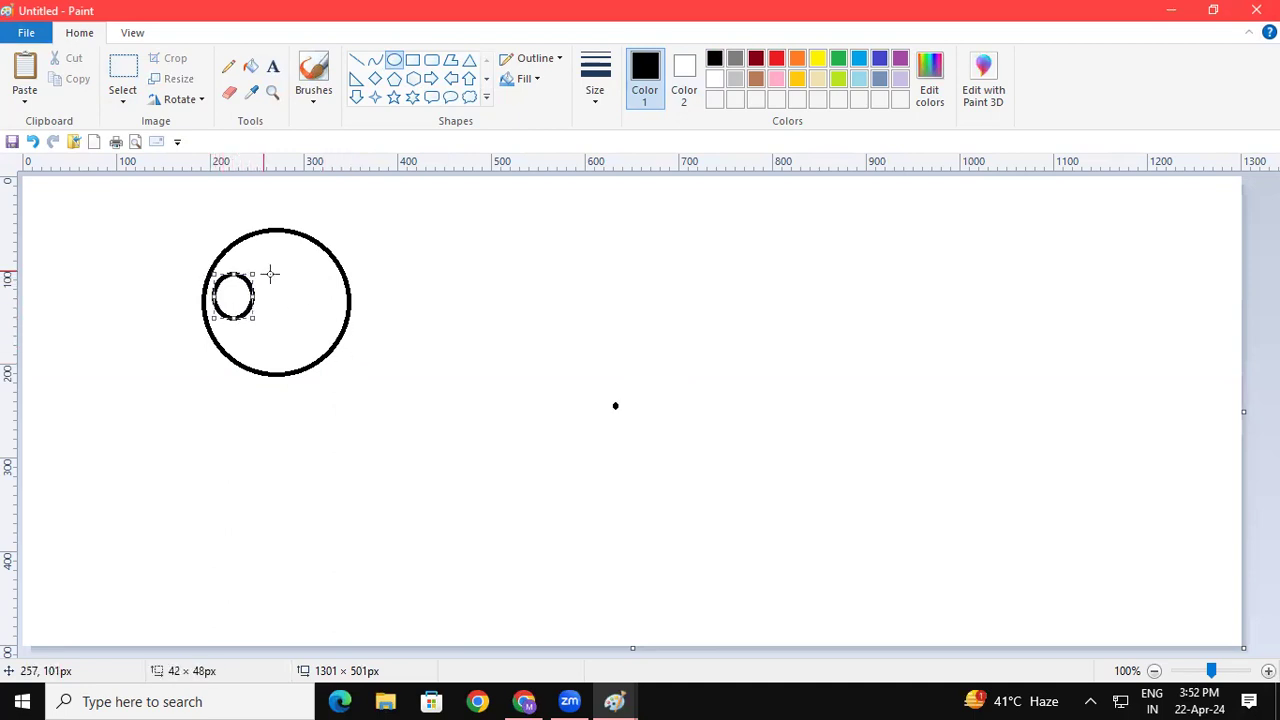
{"action": "left_click_drag", "start_coordinate": [277, 272], "coordinate": [318, 310]}
{"action": "left_click", "coordinate": [509, 367]}
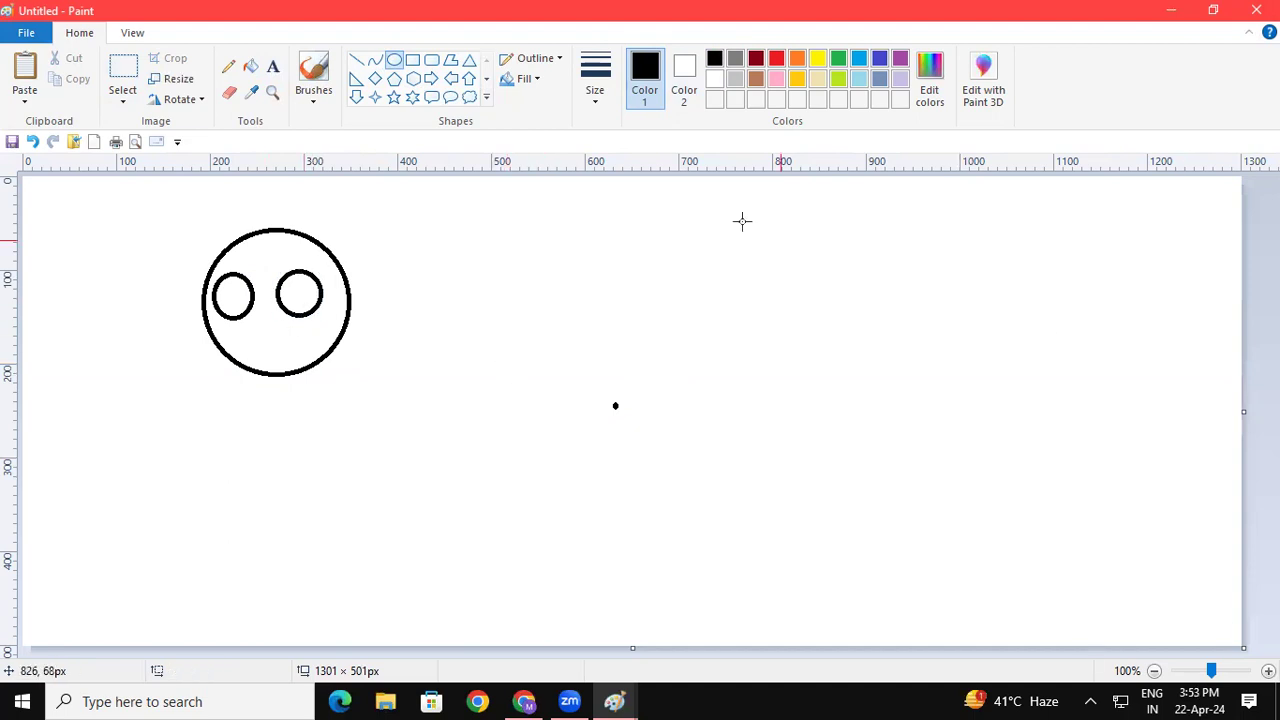
{"action": "left_click", "coordinate": [374, 62]}
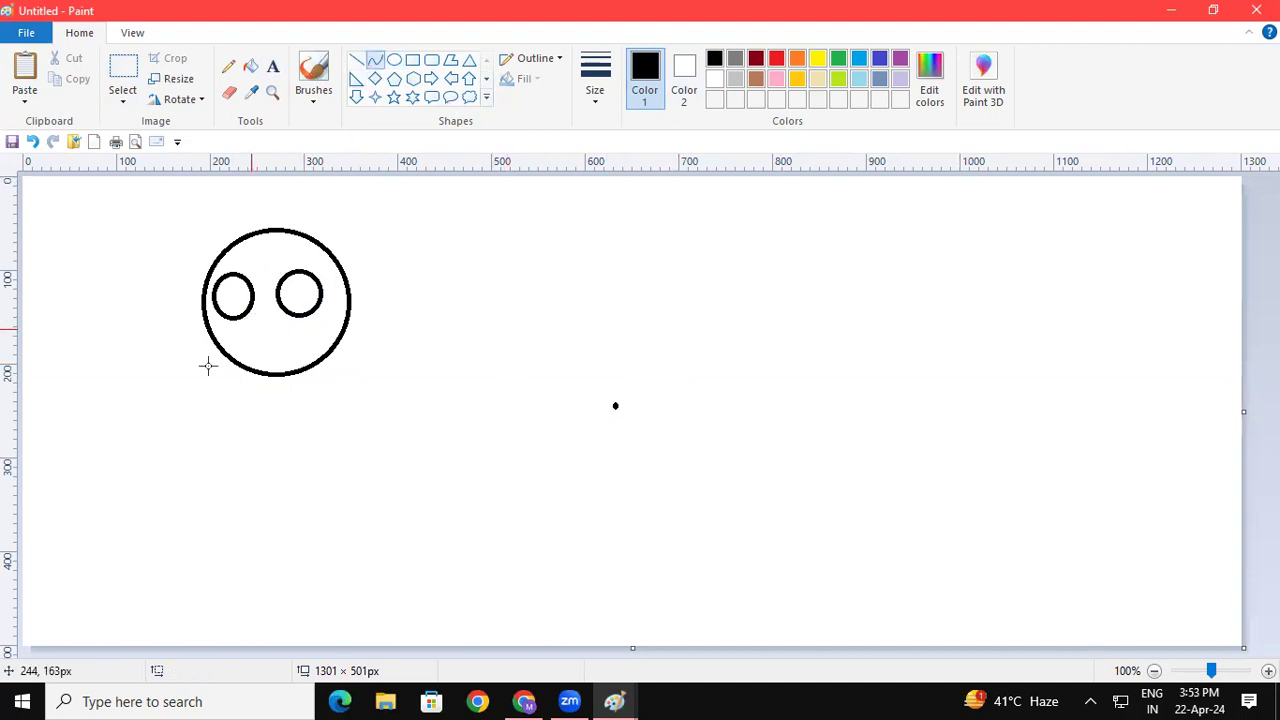
{"action": "left_click_drag", "start_coordinate": [229, 336], "coordinate": [269, 360]}
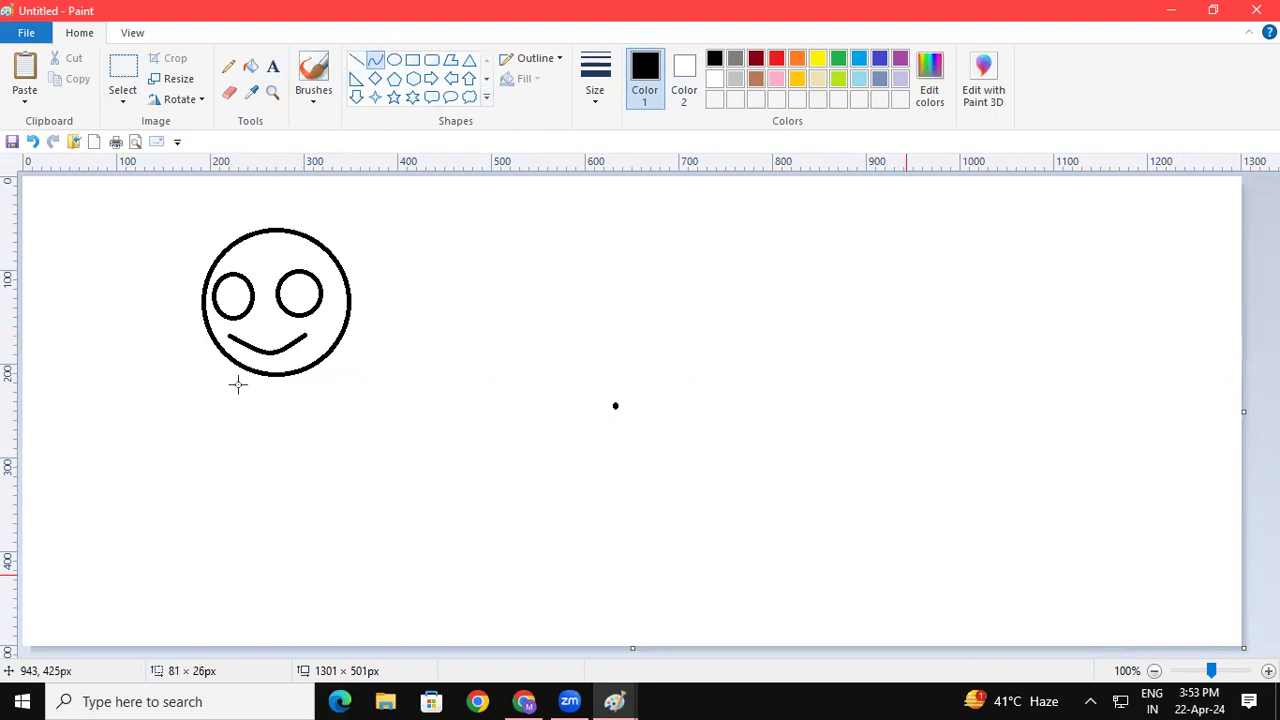
Fill the new face's eyes with black and the area around them with yellow.
{"action": "left_click", "coordinate": [250, 68]}
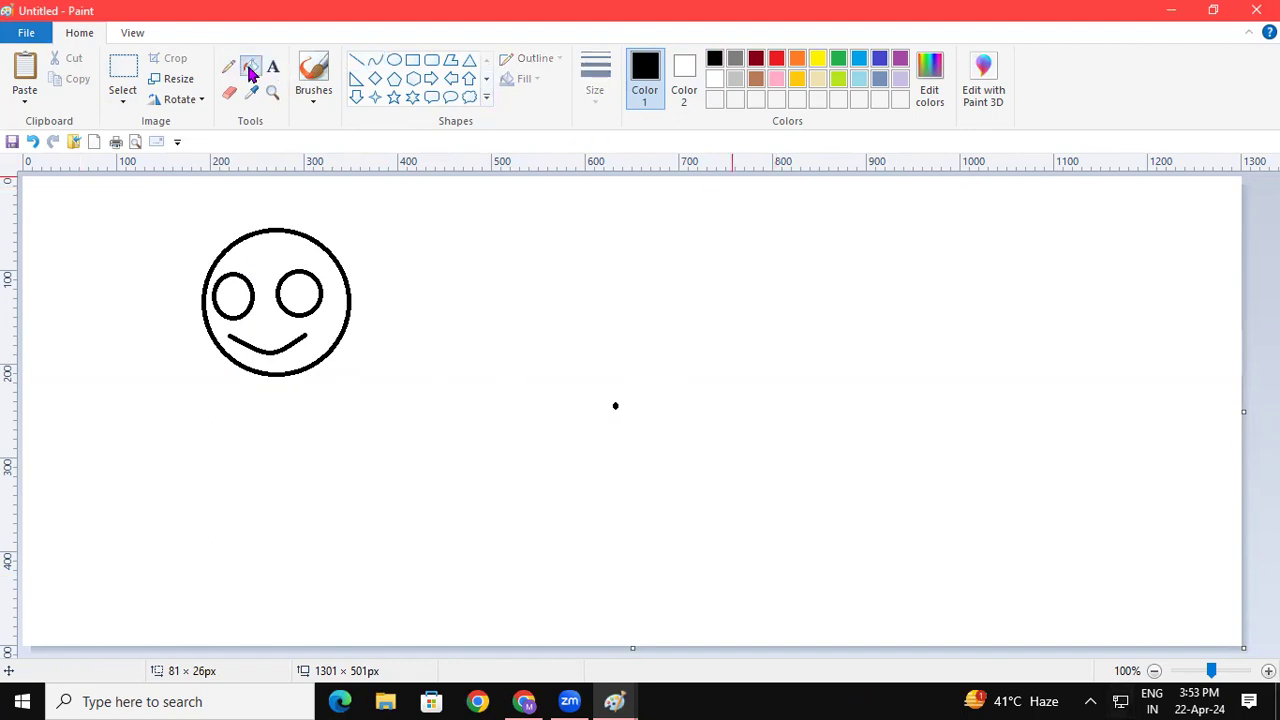
{"action": "left_click", "coordinate": [242, 290]}
{"action": "left_click", "coordinate": [303, 290]}
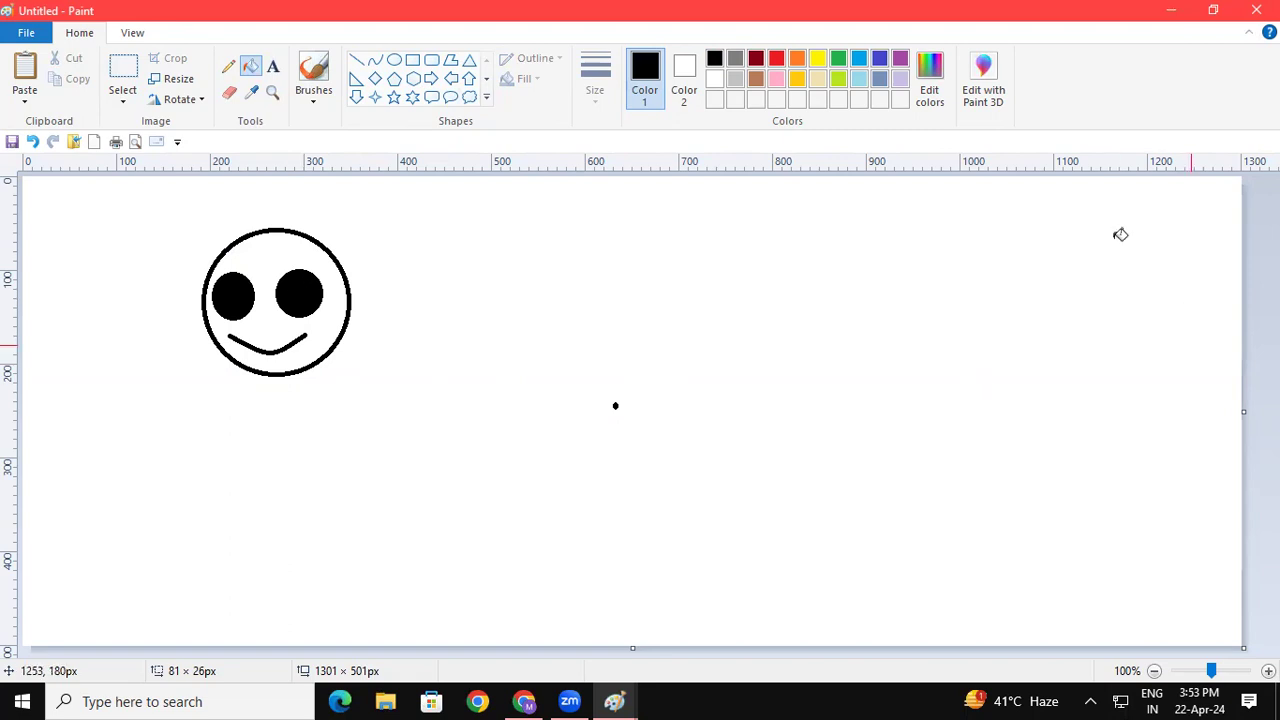
{"action": "left_click", "coordinate": [817, 58]}
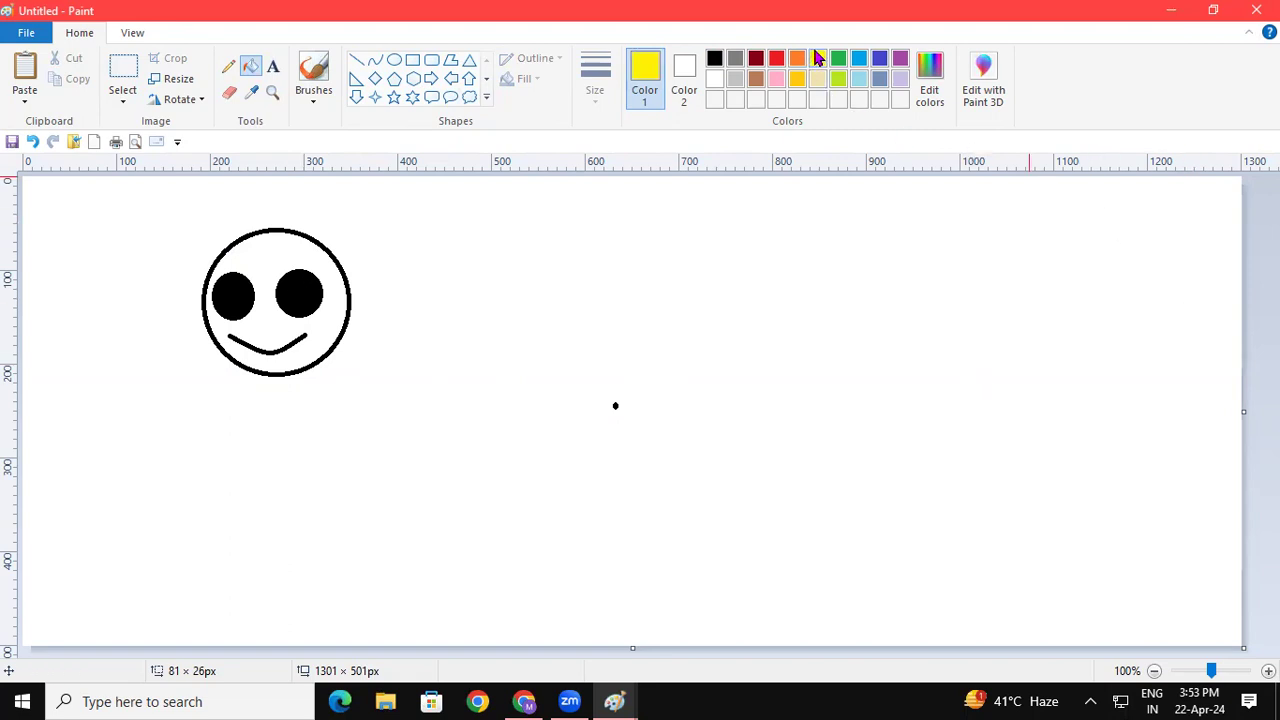
{"action": "left_click", "coordinate": [264, 260]}
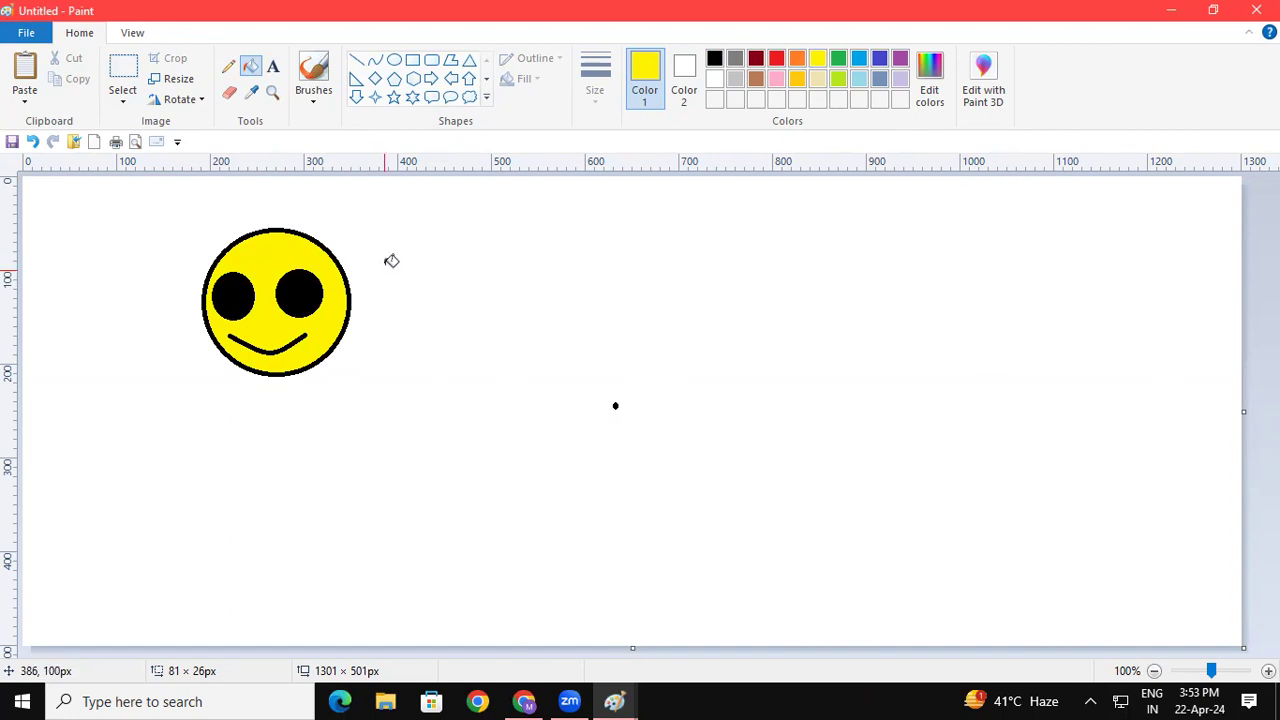
Draw a rectangular selection of about 184 × 166 px around the yellow smiley face.
{"action": "left_click", "coordinate": [123, 97]}
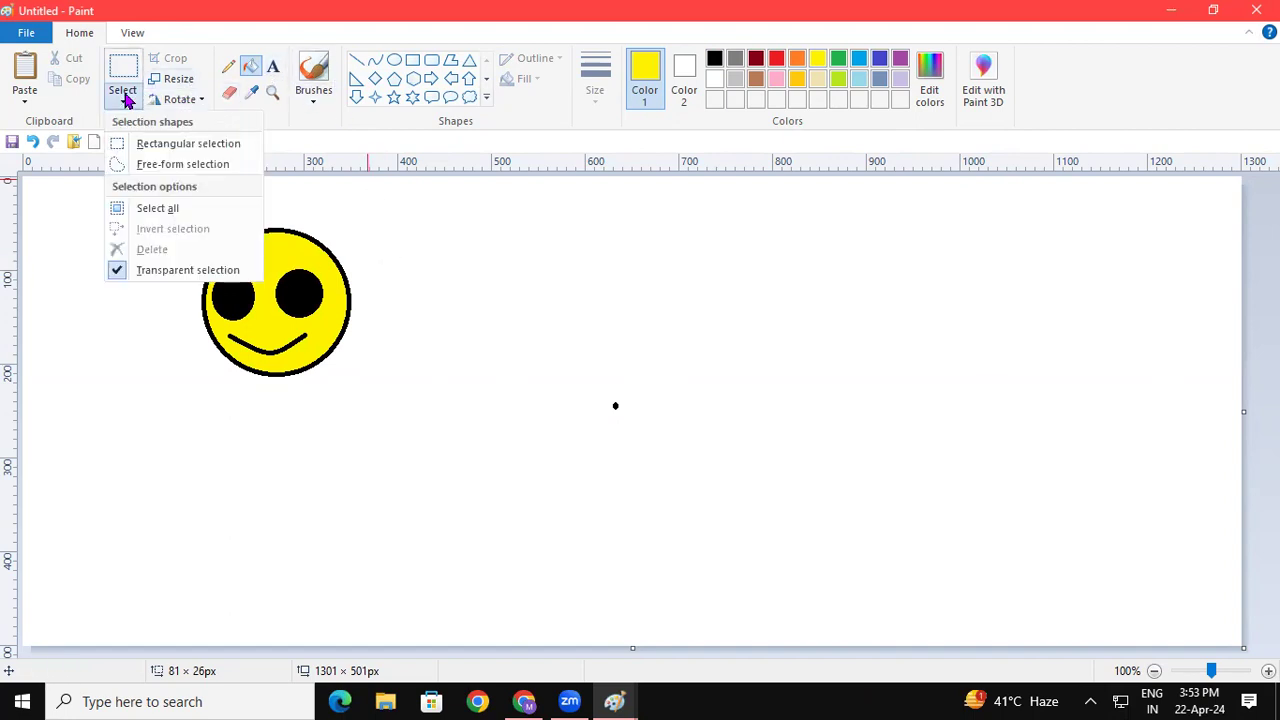
{"action": "left_click", "coordinate": [162, 145]}
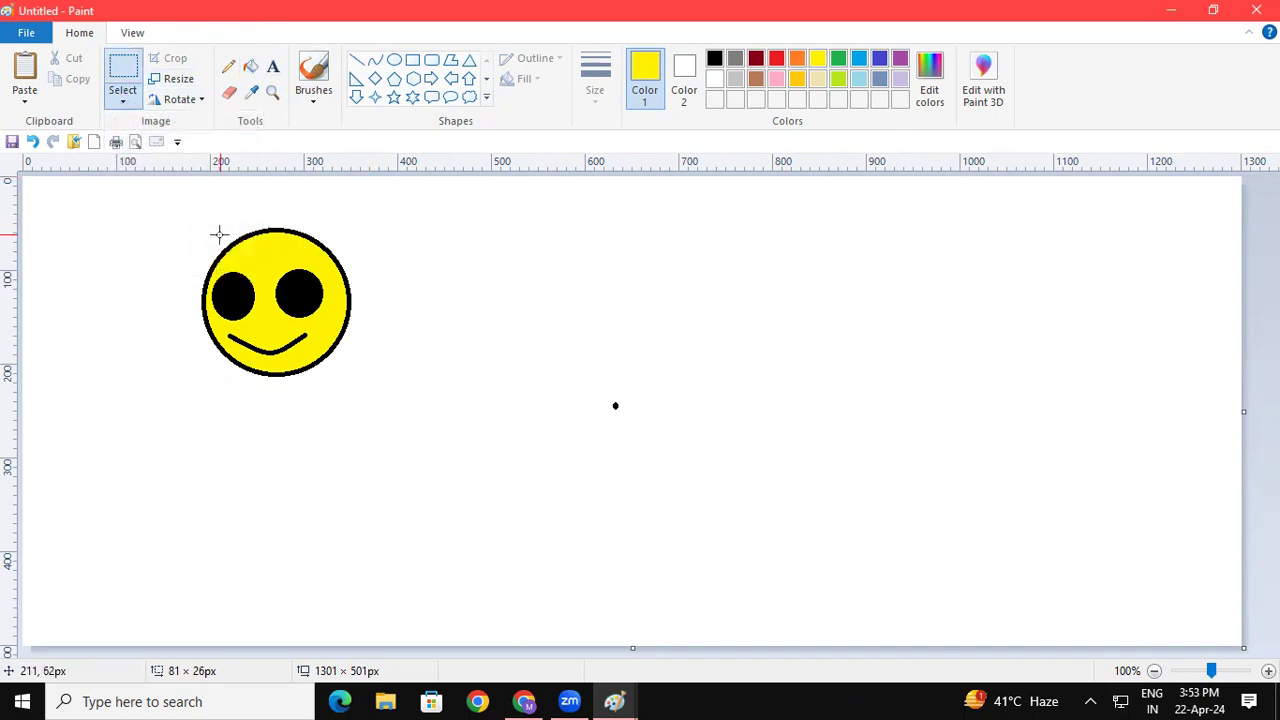
{"action": "left_click_drag", "start_coordinate": [186, 223], "coordinate": [359, 378]}
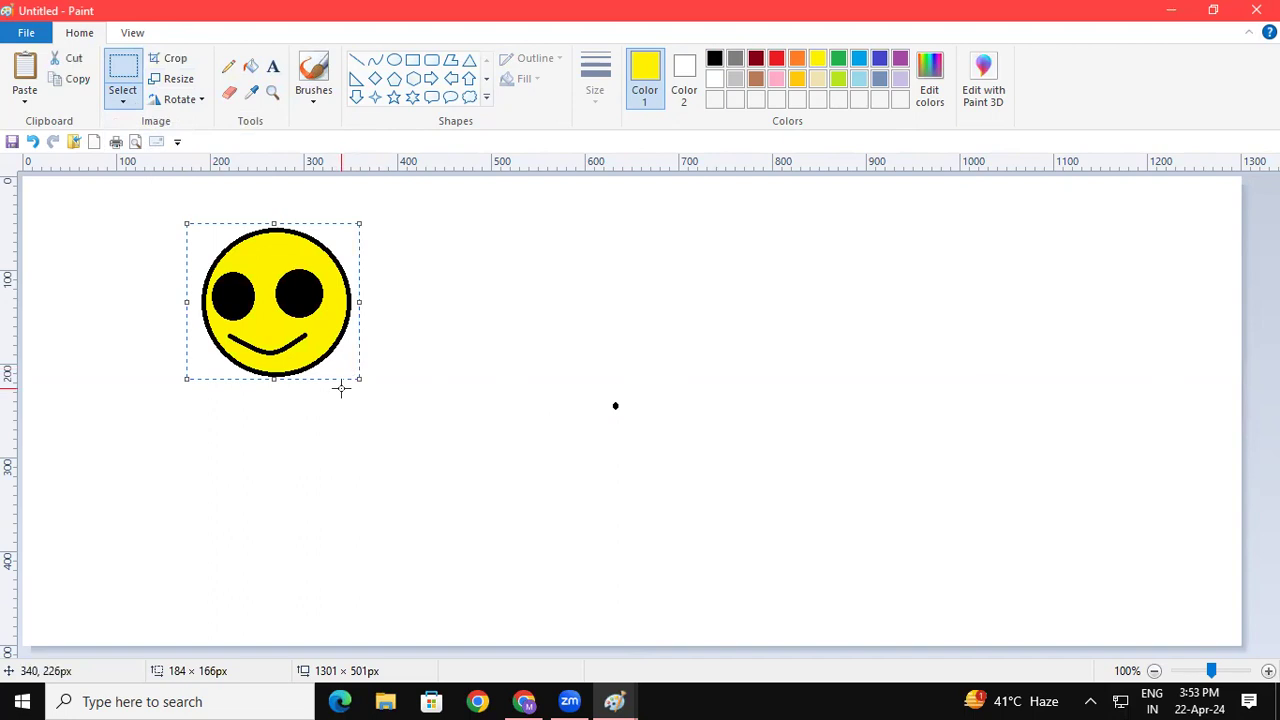
With transparent selection kept on, smear the selected smiley across the canvas as a trail of overlapping copies, then deselect it.
{"action": "left_click", "coordinate": [122, 98]}
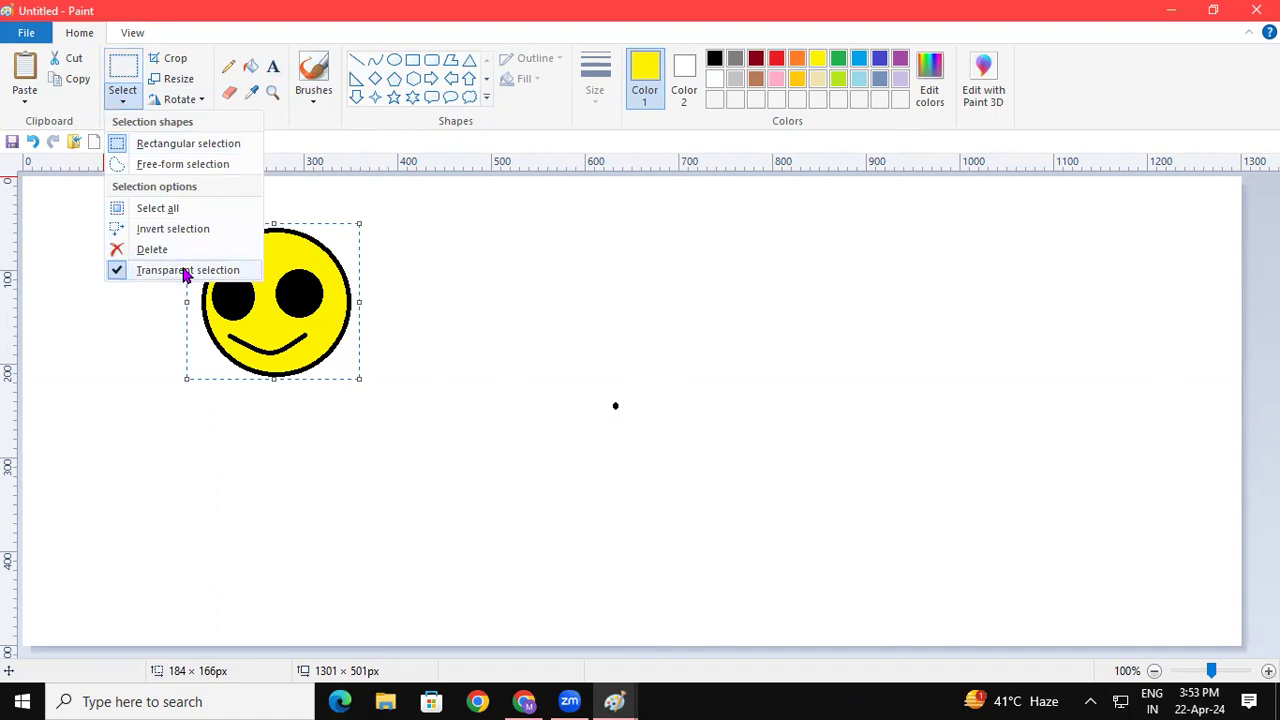
{"action": "left_click", "coordinate": [470, 318]}
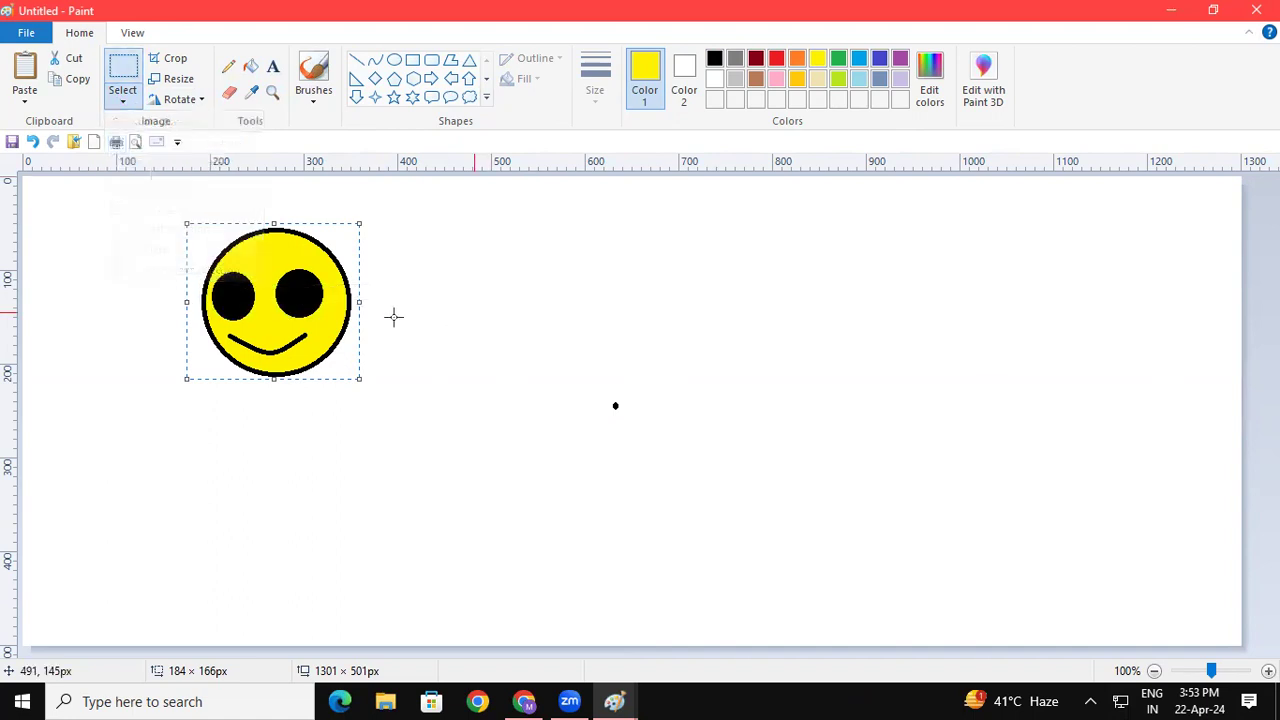
{"action": "mouse_move", "coordinate": [242, 281]}
{"action": "left_mouse_down"}
{"action": "mouse_move", "coordinate": [243, 320]}
{"action": "mouse_move", "coordinate": [292, 416]}
{"action": "mouse_move", "coordinate": [392, 380]}
{"action": "mouse_move", "coordinate": [570, 272]}
{"action": "mouse_move", "coordinate": [603, 363]}
{"action": "mouse_move", "coordinate": [686, 437]}
{"action": "mouse_move", "coordinate": [836, 330]}
{"action": "mouse_move", "coordinate": [978, 354]}
{"action": "mouse_move", "coordinate": [1015, 525]}
{"action": "mouse_move", "coordinate": [914, 329]}
{"action": "mouse_move", "coordinate": [1046, 366]}
{"action": "mouse_move", "coordinate": [946, 408]}
{"action": "mouse_move", "coordinate": [195, 402]}
{"action": "mouse_move", "coordinate": [140, 500]}
{"action": "mouse_move", "coordinate": [440, 445]}
{"action": "mouse_move", "coordinate": [670, 450]}
{"action": "mouse_move", "coordinate": [238, 507]}
{"action": "mouse_move", "coordinate": [160, 410]}
{"action": "mouse_move", "coordinate": [180, 231]}
{"action": "mouse_move", "coordinate": [509, 194]}
{"action": "mouse_move", "coordinate": [781, 226]}
{"action": "mouse_move", "coordinate": [495, 230]}
{"action": "mouse_move", "coordinate": [384, 270]}
{"action": "mouse_move", "coordinate": [561, 417]}
{"action": "mouse_move", "coordinate": [656, 468]}
{"action": "mouse_move", "coordinate": [790, 290]}
{"action": "mouse_move", "coordinate": [1075, 265]}
{"action": "mouse_move", "coordinate": [980, 451]}
{"action": "mouse_move", "coordinate": [950, 428]}
{"action": "left_mouse_up"}
{"action": "left_click", "coordinate": [795, 331]}
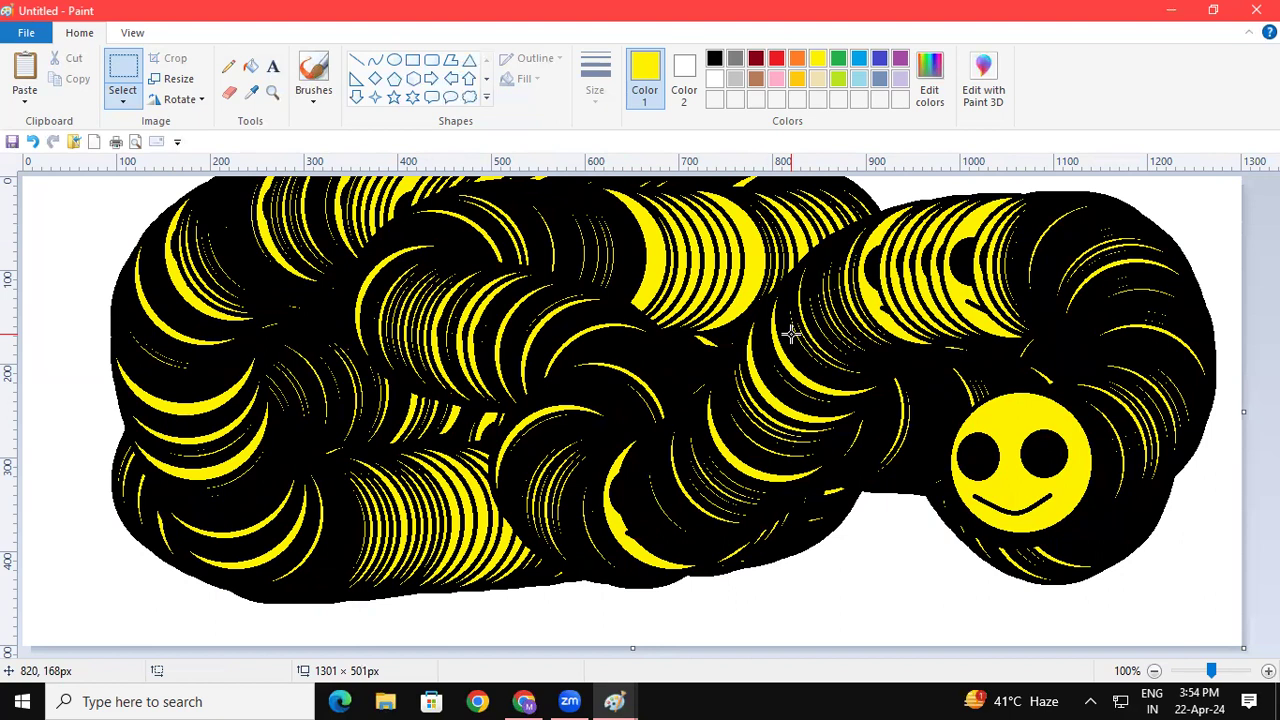
Delete everything on the canvas and set Color 1 to black.
{"action": "key", "text": "ctrl+a"}
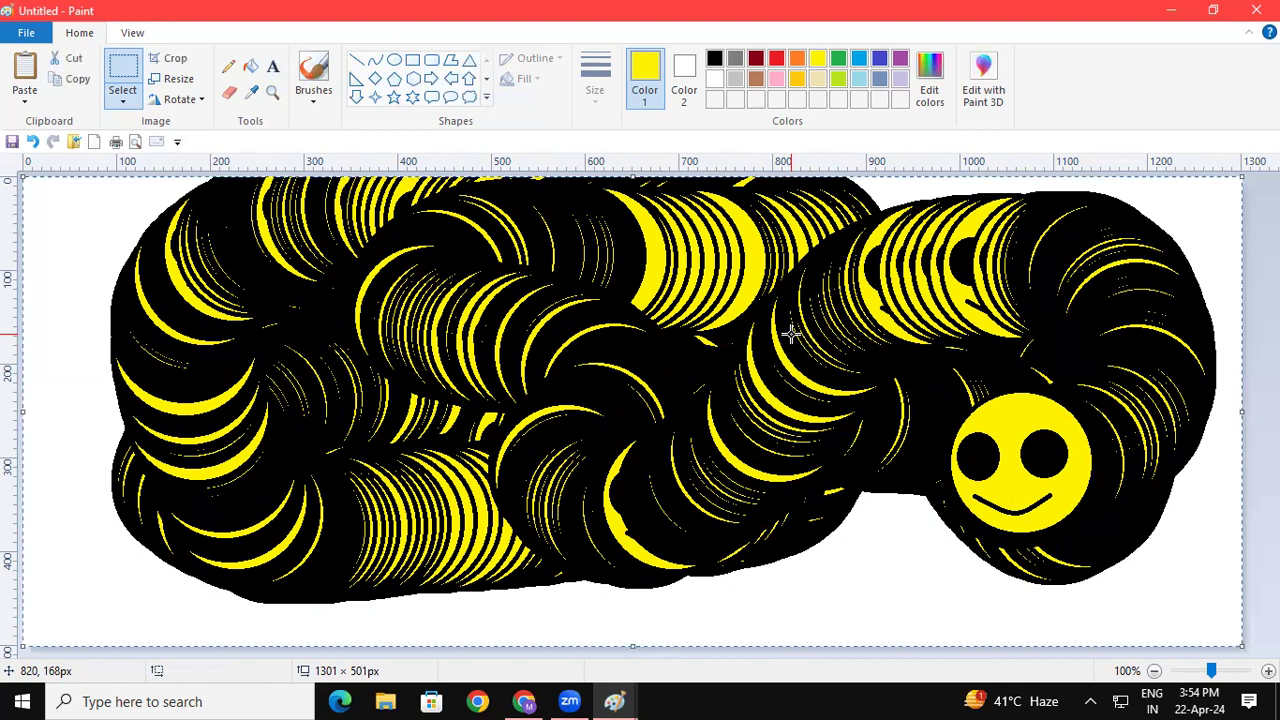
{"action": "key", "text": "Delete"}
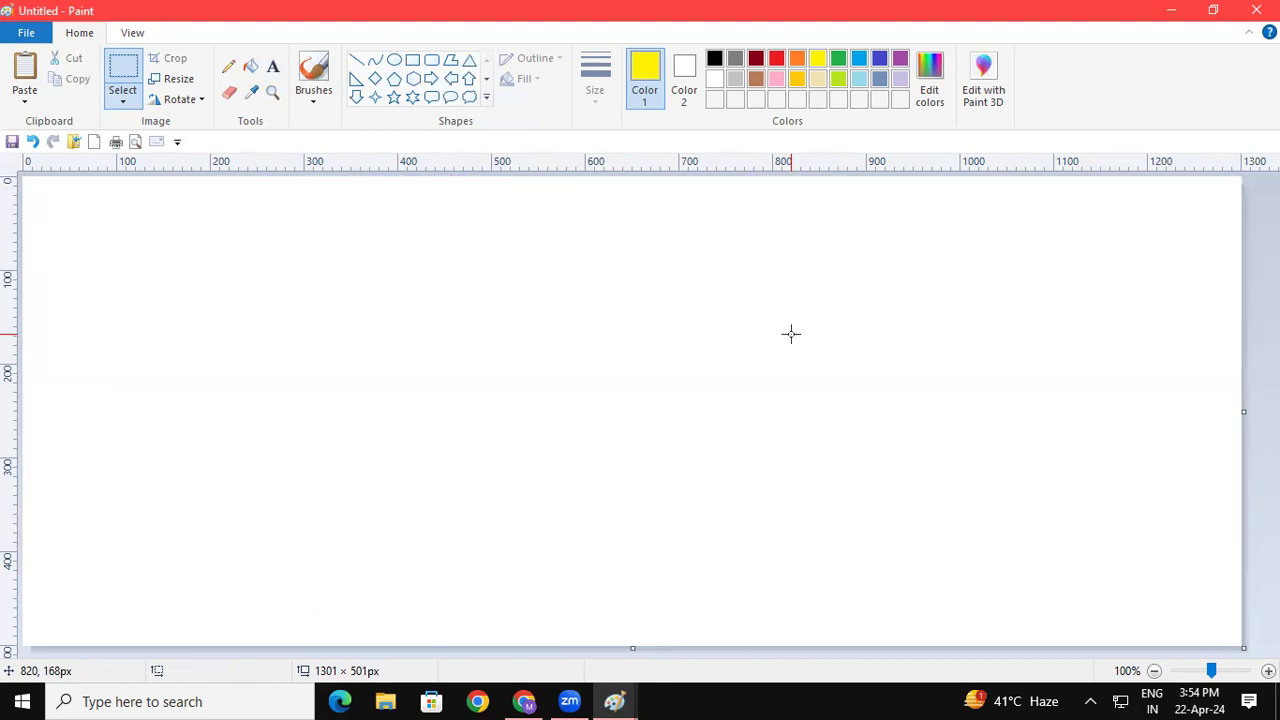
{"action": "left_click", "coordinate": [716, 60]}
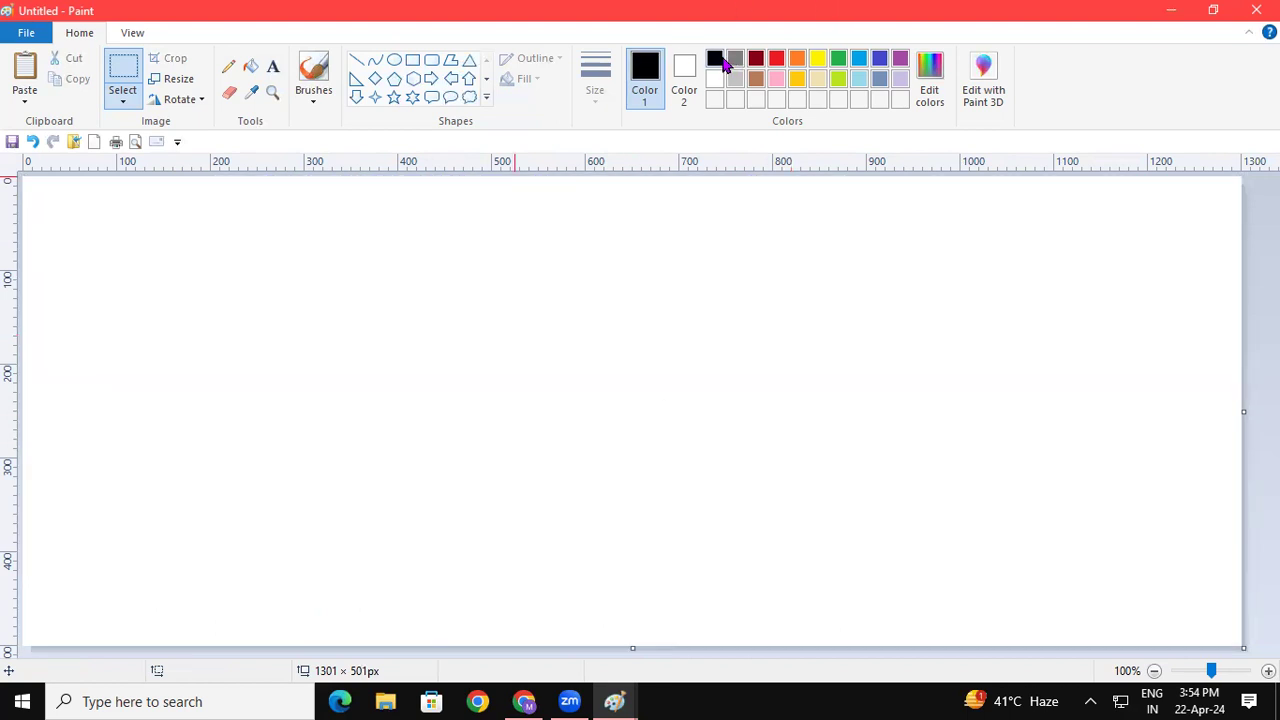
Draw a black-outlined face circle of about 153 × 148 px and two small round eyes inside its upper half.
{"action": "left_click", "coordinate": [394, 60]}
{"action": "left_click_drag", "start_coordinate": [189, 217], "coordinate": [341, 356]}
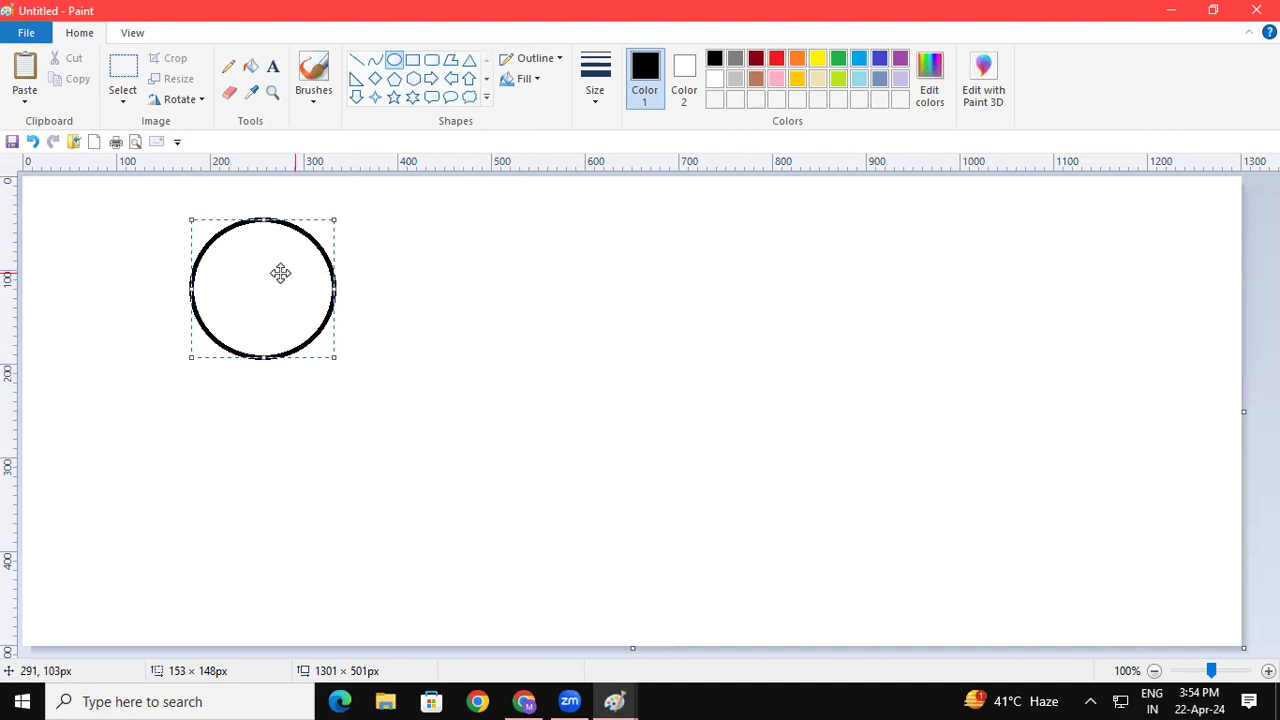
{"action": "left_click", "coordinate": [444, 354]}
{"action": "left_click_drag", "start_coordinate": [210, 258], "coordinate": [255, 302]}
{"action": "left_click_drag", "start_coordinate": [268, 258], "coordinate": [310, 302]}
{"action": "left_click", "coordinate": [371, 308]}
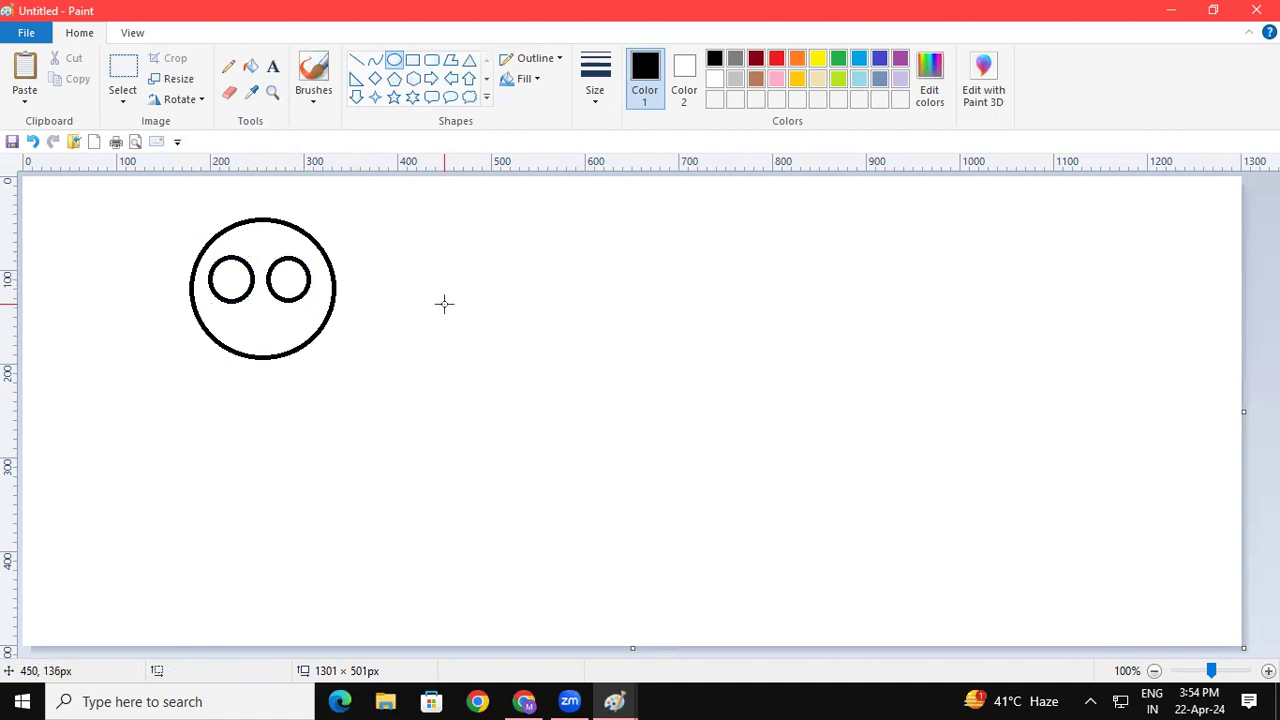
Draw a curved smile of about 89 × 31 px below the eyes, bending the line downward in the middle.
{"action": "left_click", "coordinate": [375, 61]}
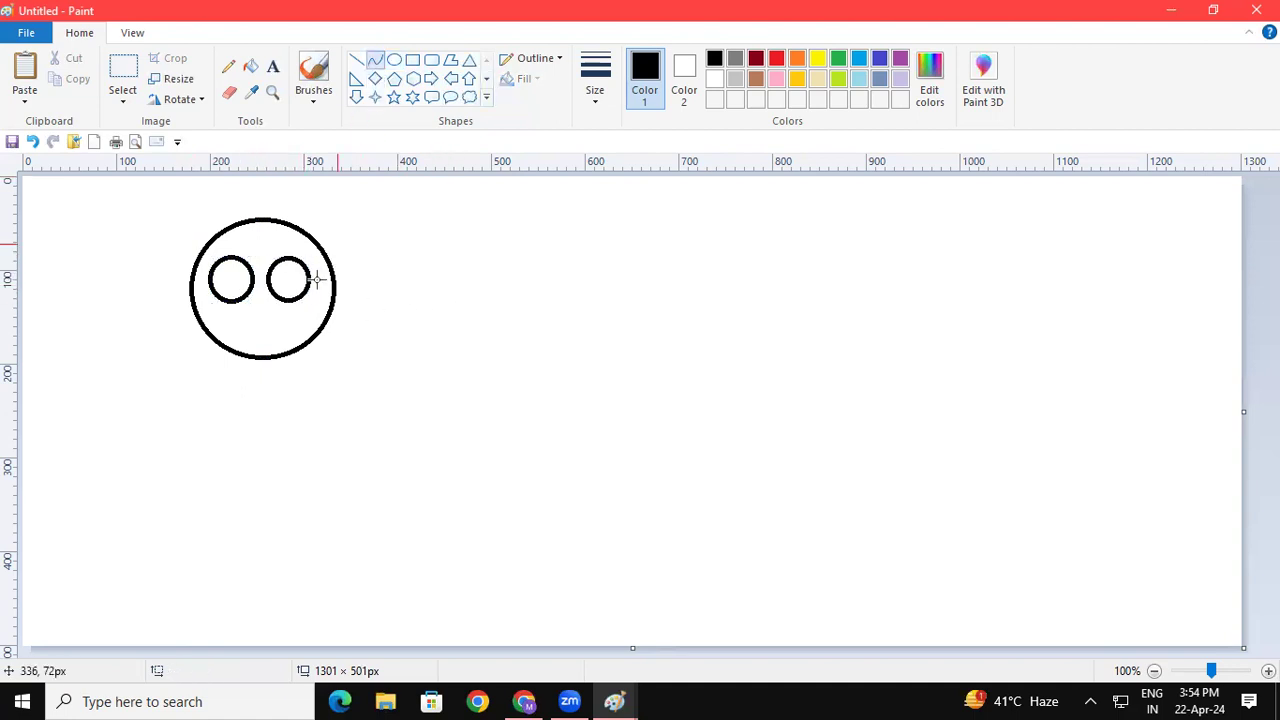
{"action": "left_click_drag", "start_coordinate": [213, 323], "coordinate": [297, 320]}
{"action": "left_click_drag", "start_coordinate": [256, 323], "coordinate": [258, 349]}
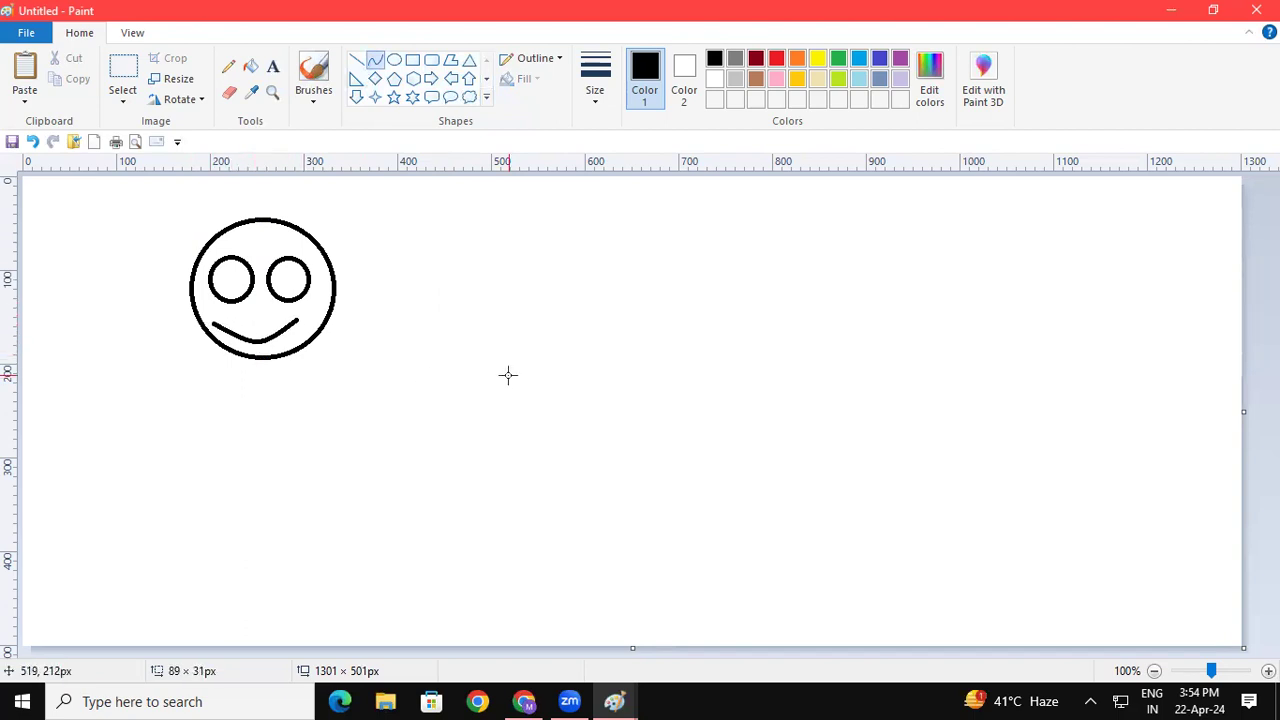
Fill both eyes with black and the rest of the face with yellow.
{"action": "left_click", "coordinate": [250, 66]}
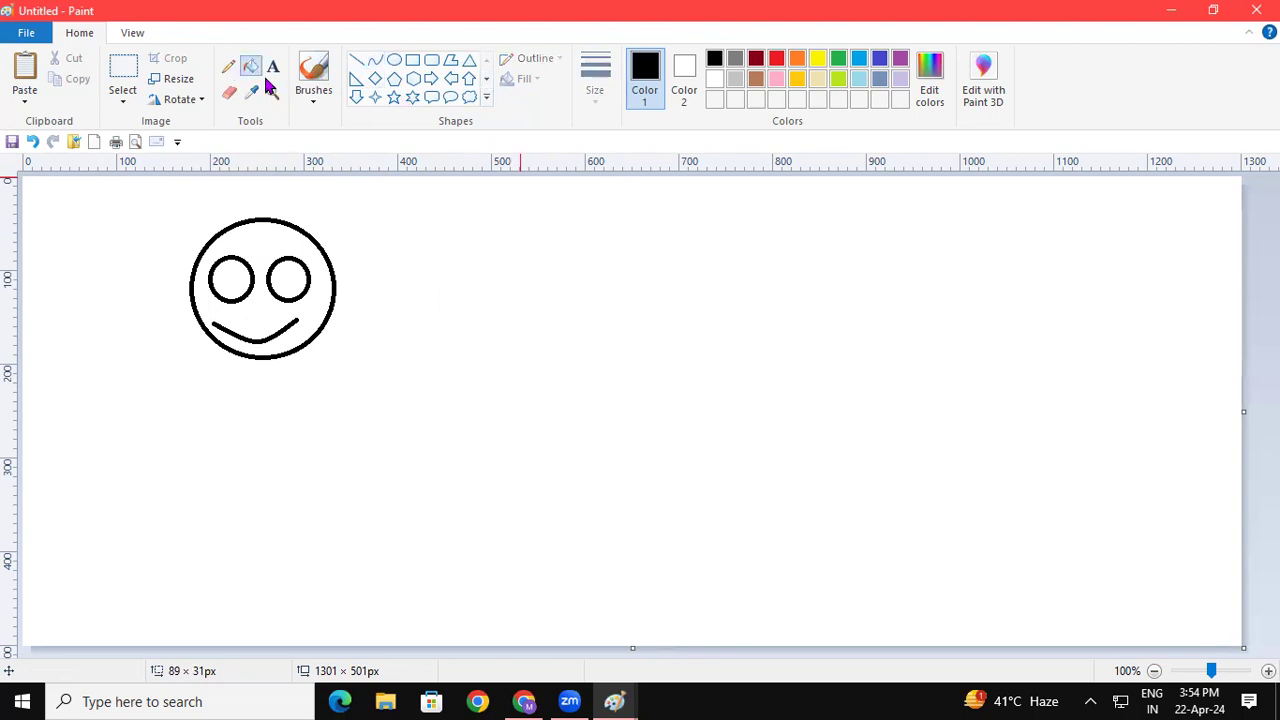
{"action": "left_click", "coordinate": [235, 285]}
{"action": "left_click", "coordinate": [290, 277]}
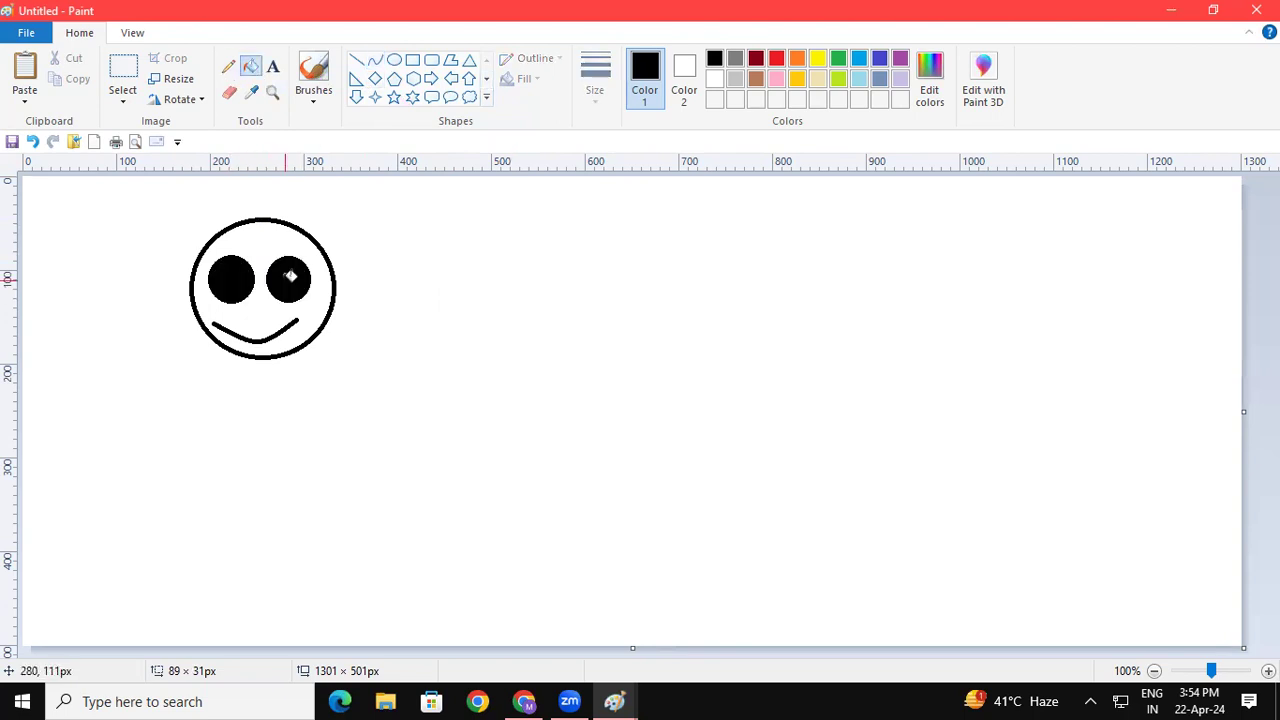
{"action": "left_click", "coordinate": [818, 58]}
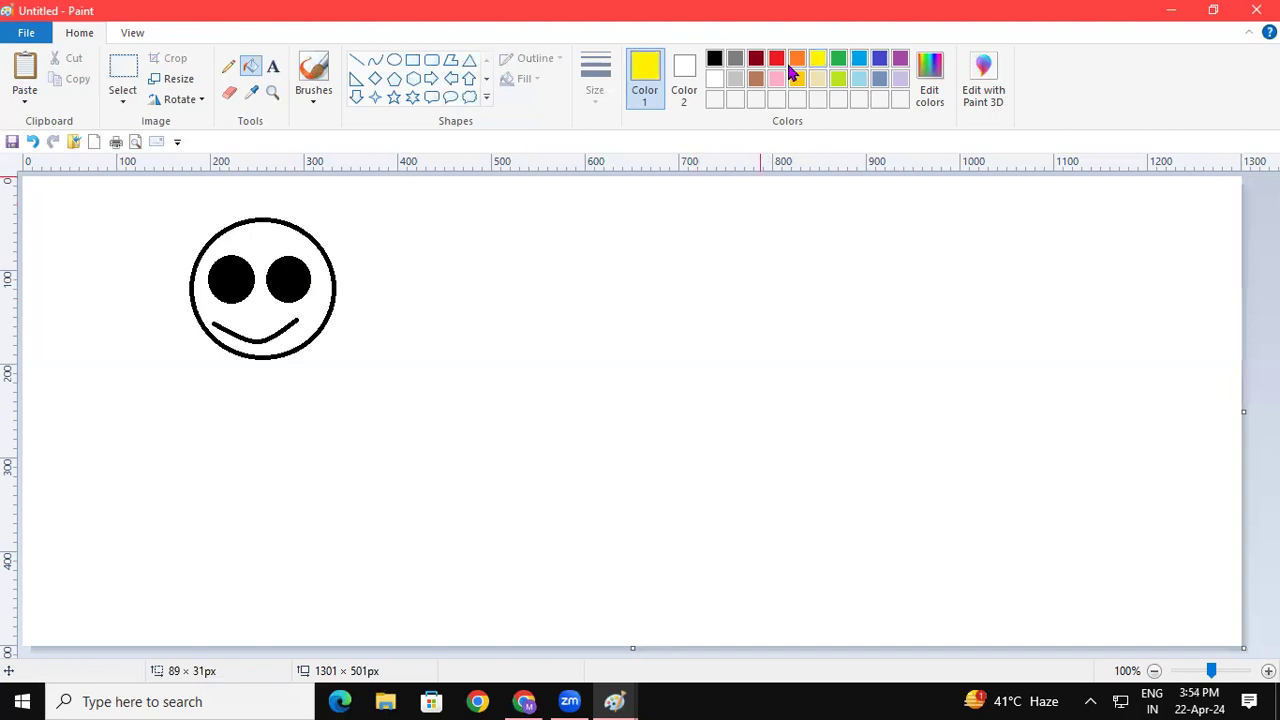
{"action": "left_click", "coordinate": [278, 240]}
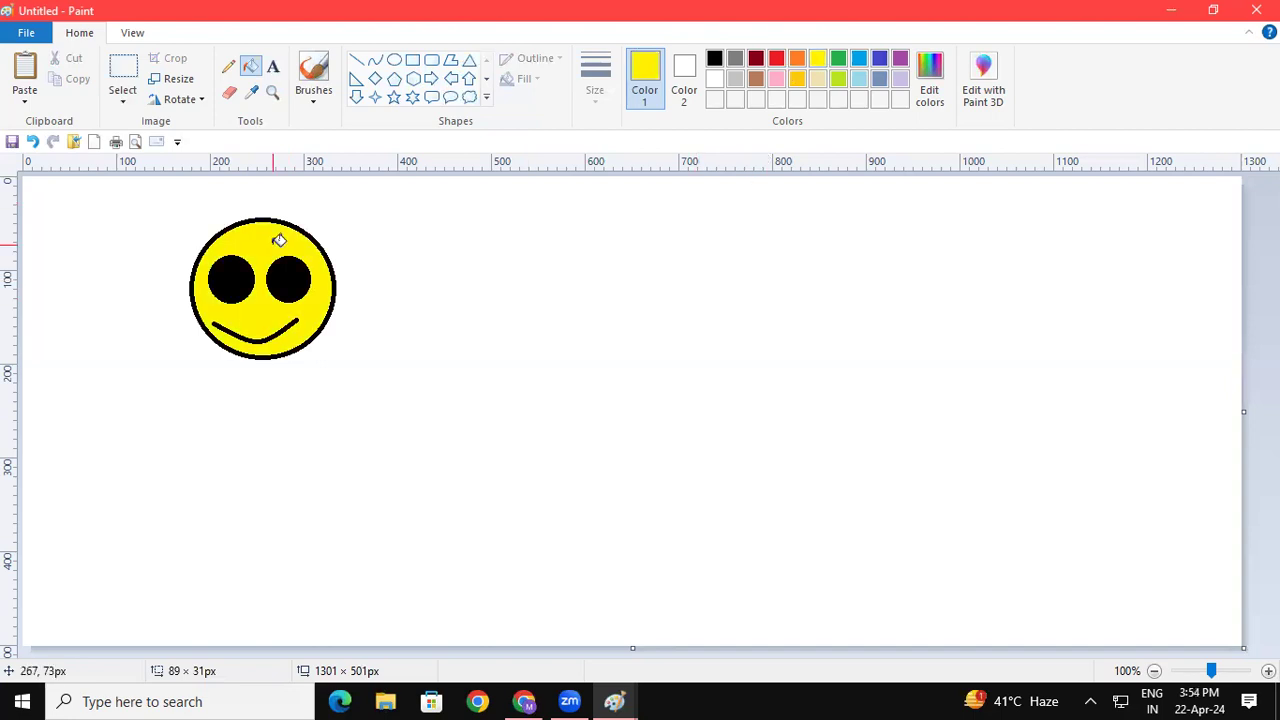
Select the smiley with a rectangle of about 181 × 161 px and, with transparent selection on, smear it across the canvas as overlapping copies.
{"action": "left_click", "coordinate": [120, 72]}
{"action": "left_click_drag", "start_coordinate": [180, 211], "coordinate": [350, 362]}
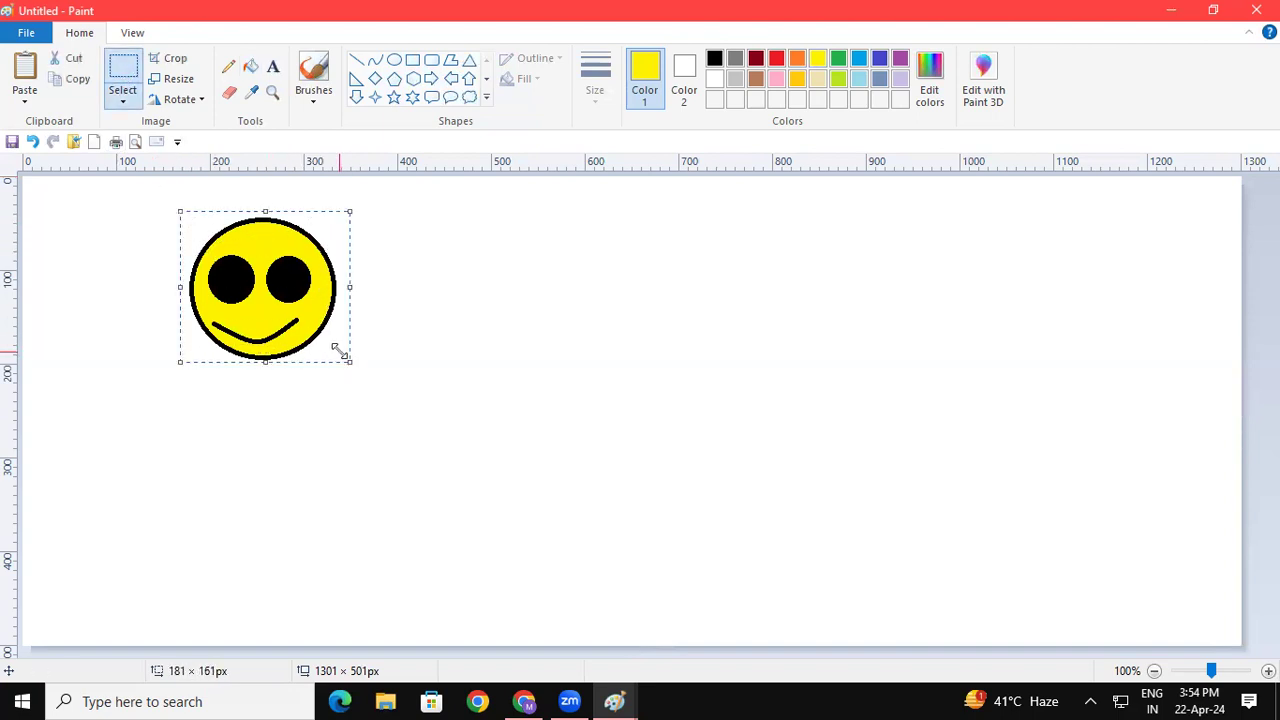
{"action": "left_click", "coordinate": [124, 102]}
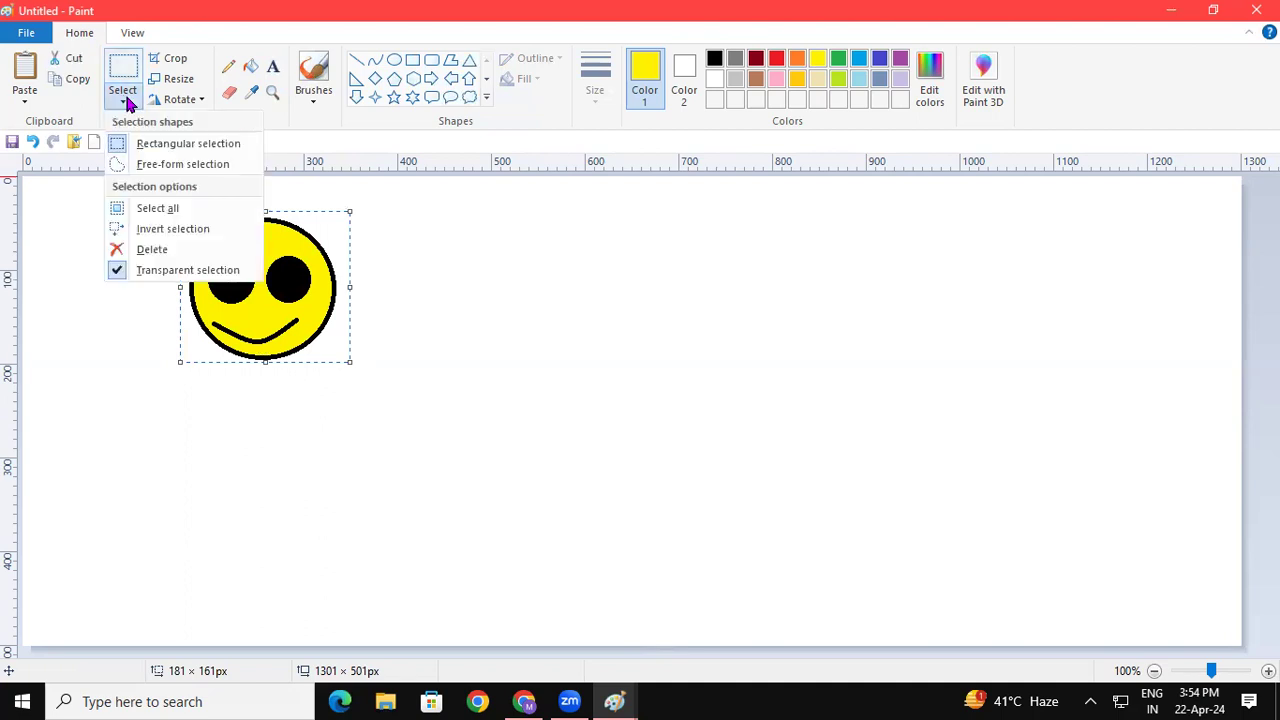
{"action": "left_click", "coordinate": [543, 338]}
{"action": "mouse_move", "coordinate": [257, 262]}
{"action": "left_mouse_down"}
{"action": "mouse_move", "coordinate": [241, 371]}
{"action": "mouse_move", "coordinate": [282, 424]}
{"action": "mouse_move", "coordinate": [340, 445]}
{"action": "mouse_move", "coordinate": [408, 396]}
{"action": "mouse_move", "coordinate": [436, 331]}
{"action": "mouse_move", "coordinate": [488, 271]}
{"action": "mouse_move", "coordinate": [514, 269]}
{"action": "mouse_move", "coordinate": [585, 306]}
{"action": "mouse_move", "coordinate": [587, 359]}
{"action": "mouse_move", "coordinate": [631, 431]}
{"action": "mouse_move", "coordinate": [684, 391]}
{"action": "mouse_move", "coordinate": [703, 334]}
{"action": "mouse_move", "coordinate": [746, 300]}
{"action": "mouse_move", "coordinate": [849, 324]}
{"action": "mouse_move", "coordinate": [846, 389]}
{"action": "mouse_move", "coordinate": [906, 441]}
{"action": "mouse_move", "coordinate": [962, 386]}
{"action": "mouse_move", "coordinate": [1015, 303]}
{"action": "mouse_move", "coordinate": [1064, 305]}
{"action": "mouse_move", "coordinate": [1128, 459]}
{"action": "mouse_move", "coordinate": [1078, 495]}
{"action": "mouse_move", "coordinate": [726, 500]}
{"action": "mouse_move", "coordinate": [645, 539]}
{"action": "mouse_move", "coordinate": [561, 530]}
{"action": "mouse_move", "coordinate": [471, 485]}
{"action": "mouse_move", "coordinate": [389, 499]}
{"action": "mouse_move", "coordinate": [284, 487]}
{"action": "mouse_move", "coordinate": [221, 382]}
{"action": "mouse_move", "coordinate": [181, 397]}
{"action": "mouse_move", "coordinate": [249, 346]}
{"action": "mouse_move", "coordinate": [261, 275]}
{"action": "mouse_move", "coordinate": [389, 285]}
{"action": "mouse_move", "coordinate": [470, 246]}
{"action": "mouse_move", "coordinate": [584, 286]}
{"action": "mouse_move", "coordinate": [809, 226]}
{"action": "mouse_move", "coordinate": [703, 316]}
{"action": "mouse_move", "coordinate": [547, 255]}
{"action": "mouse_move", "coordinate": [377, 248]}
{"action": "mouse_move", "coordinate": [507, 246]}
{"action": "mouse_move", "coordinate": [520, 276]}
{"action": "mouse_move", "coordinate": [547, 274]}
{"action": "mouse_move", "coordinate": [610, 306]}
{"action": "mouse_move", "coordinate": [336, 224]}
{"action": "mouse_move", "coordinate": [288, 234]}
{"action": "mouse_move", "coordinate": [229, 327]}
{"action": "left_mouse_up"}
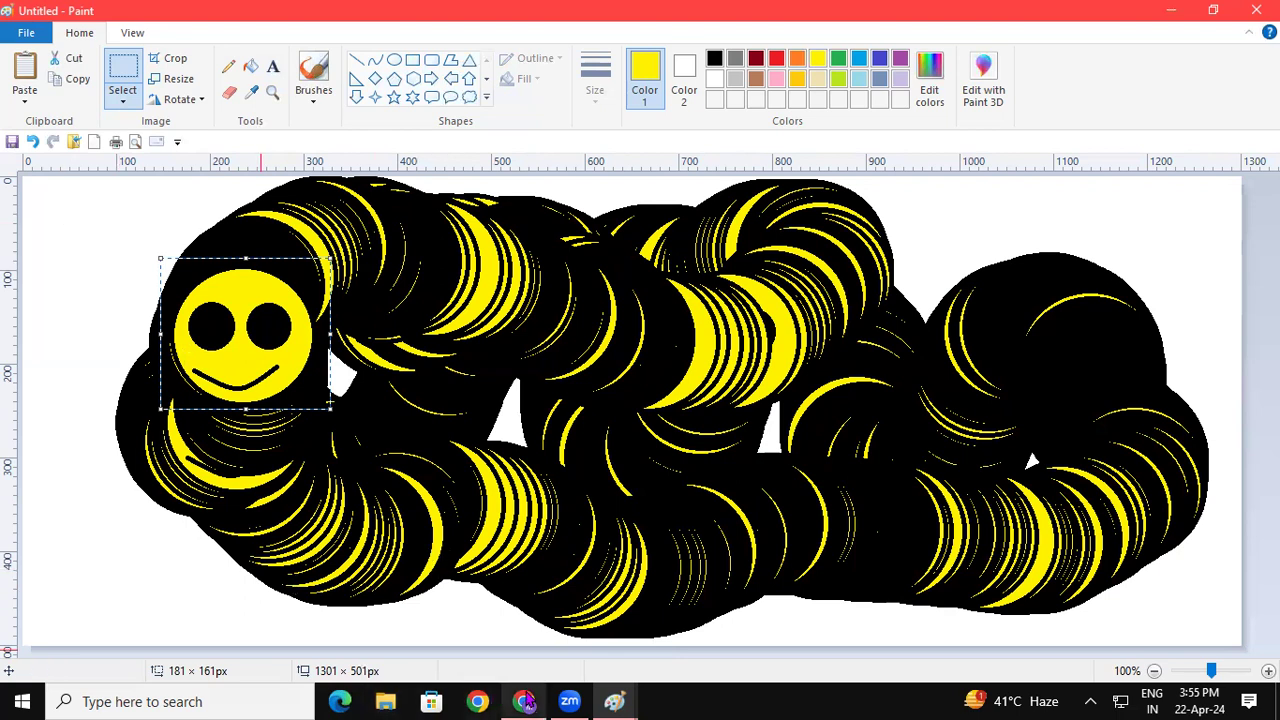
{"action": "left_click", "coordinate": [569, 701]}
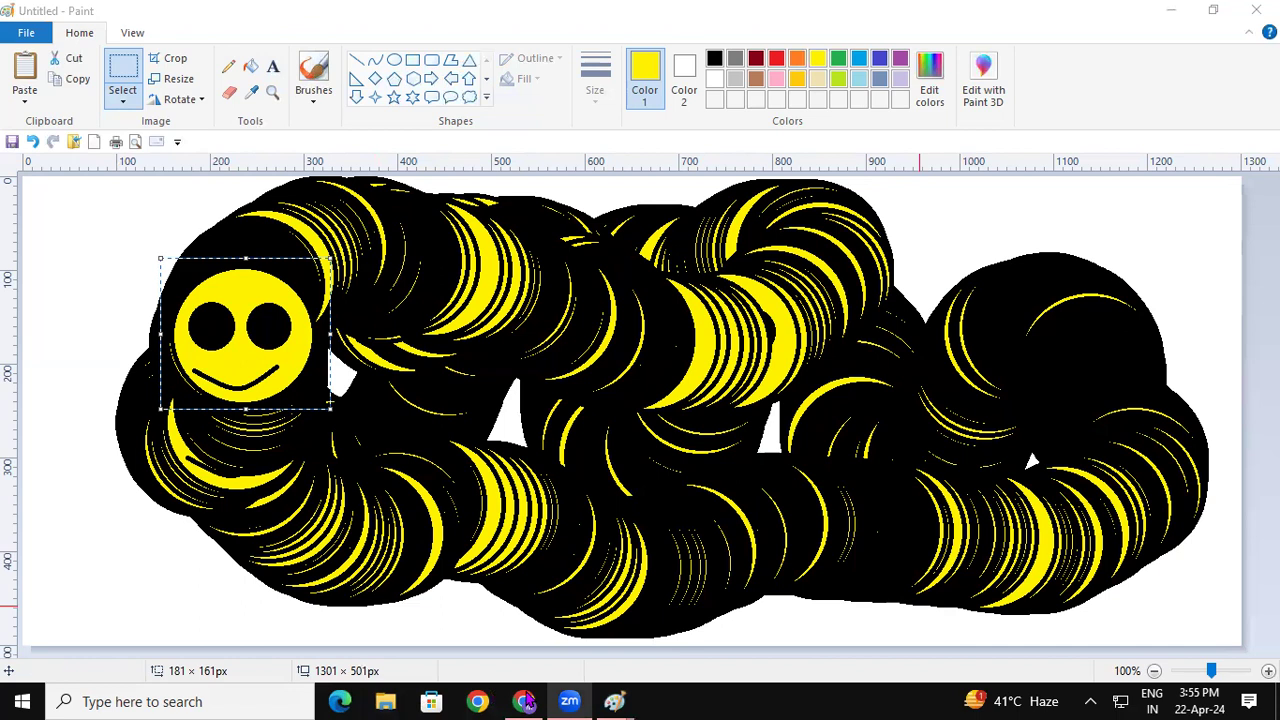